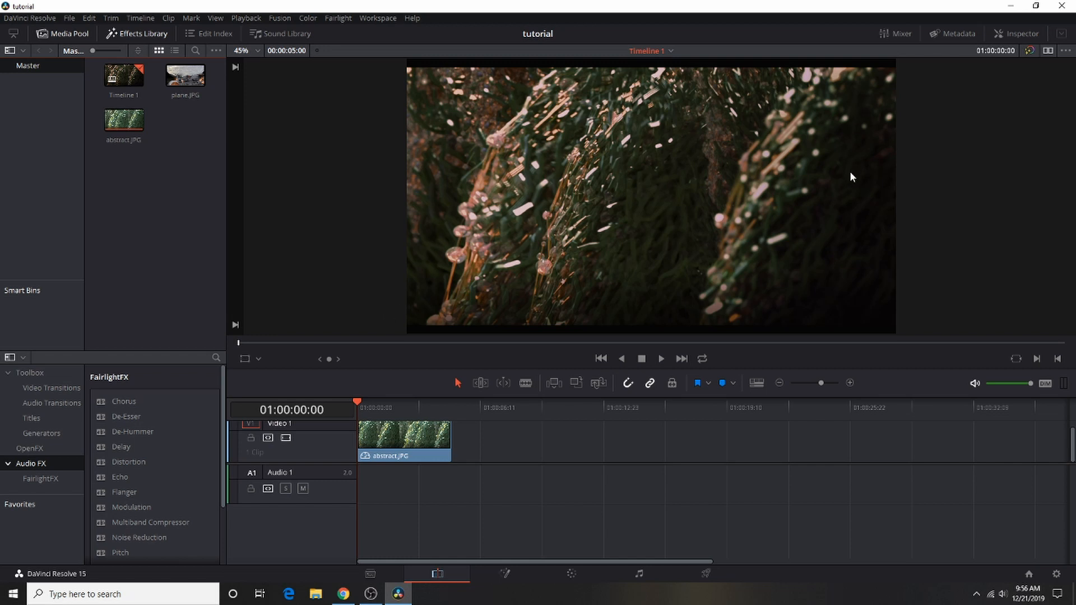
click(1034, 52)
click(1034, 53)
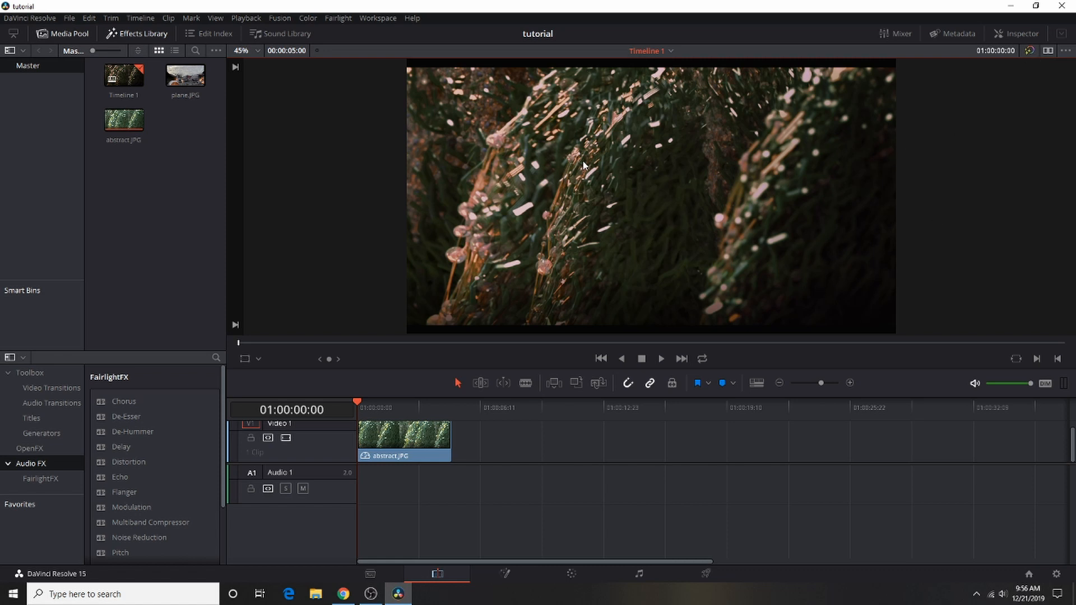
Delete the graded abstract.JPG clip from Video 1 and place a fresh copy of abstract.JPG at the start of the timeline
click(419, 445)
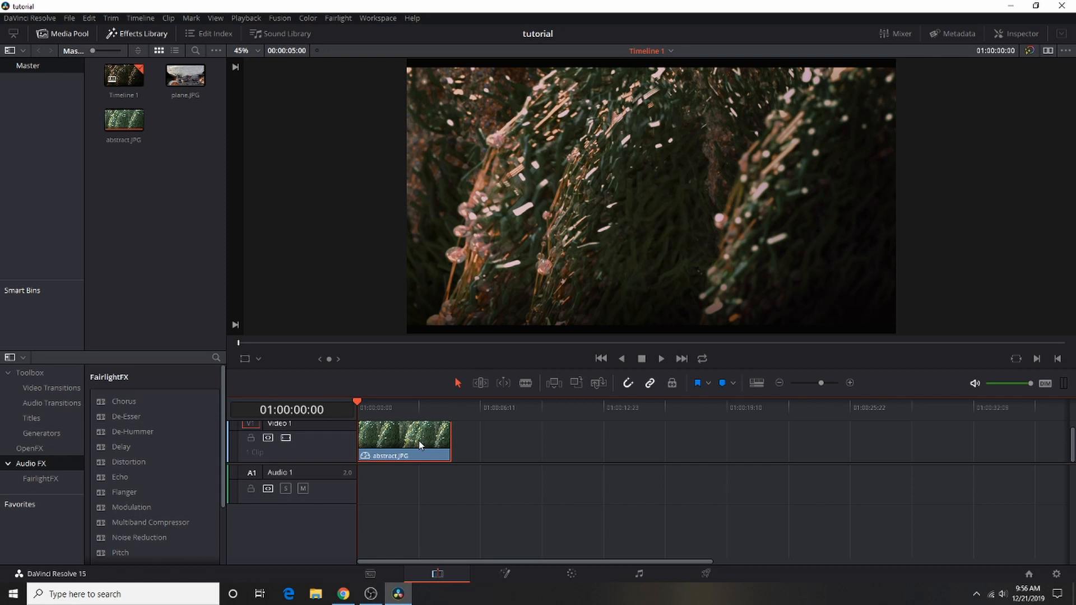
key(Delete)
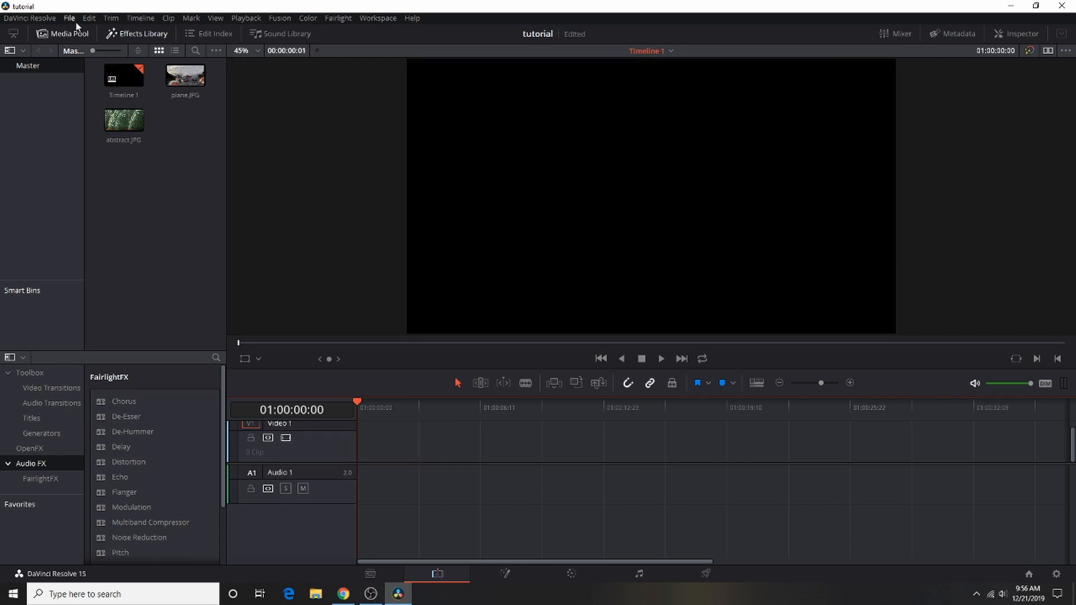
click(73, 19)
mouse_move(144, 128)
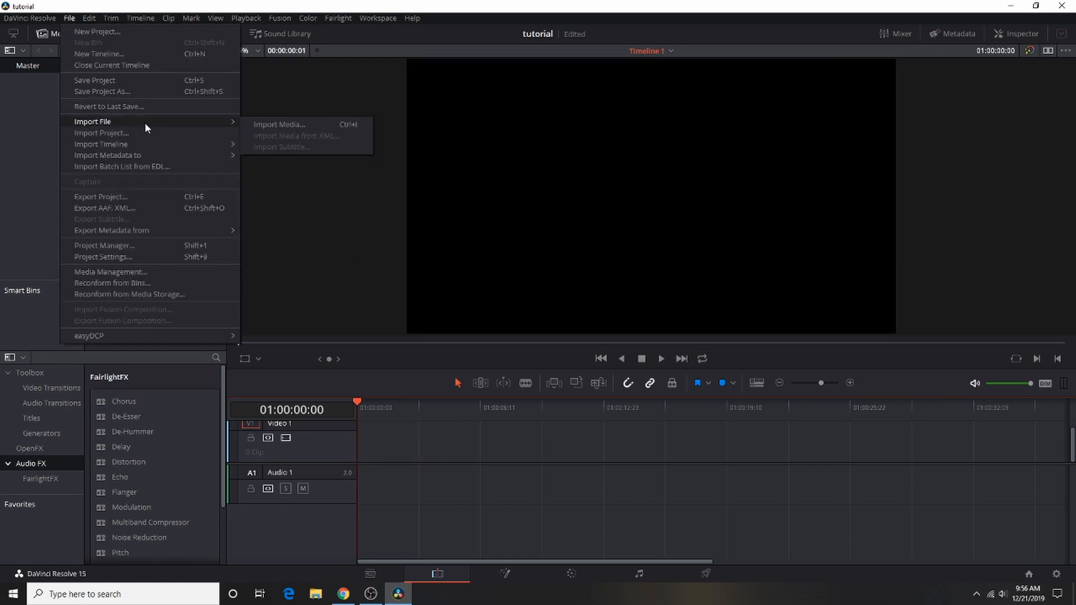
click(306, 188)
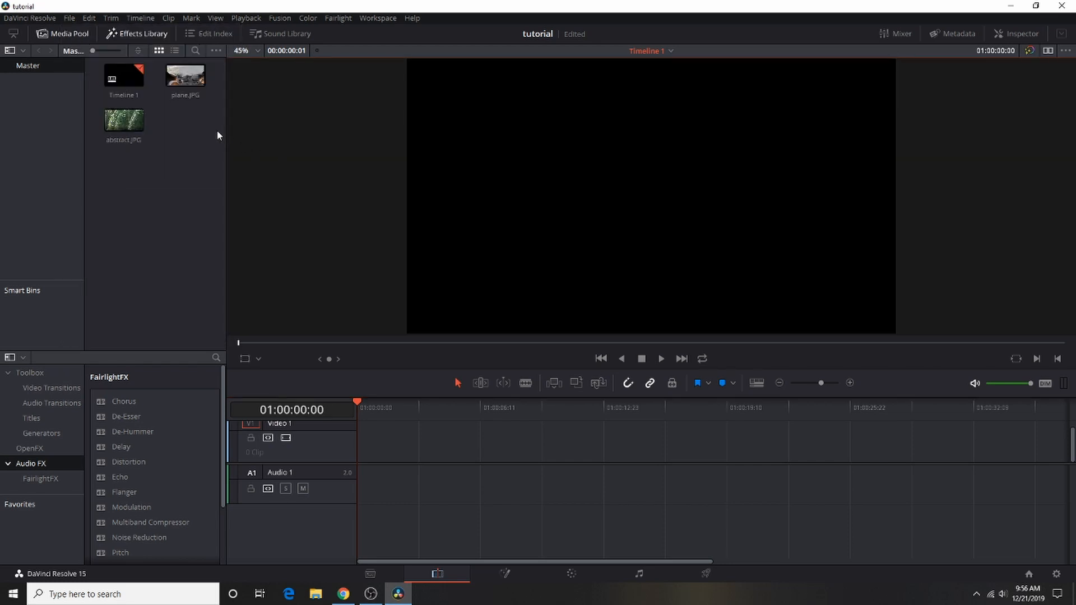
drag(121, 119, 365, 443)
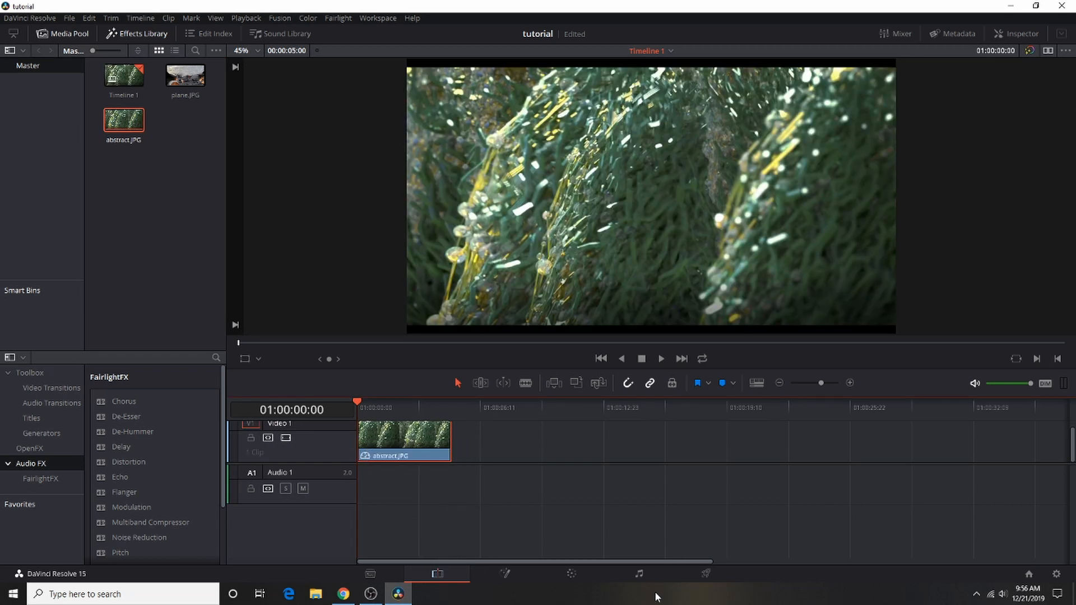
Switch to the Color workspace for grading, viewing the Generators library in the Edit workspace on the way
click(597, 576)
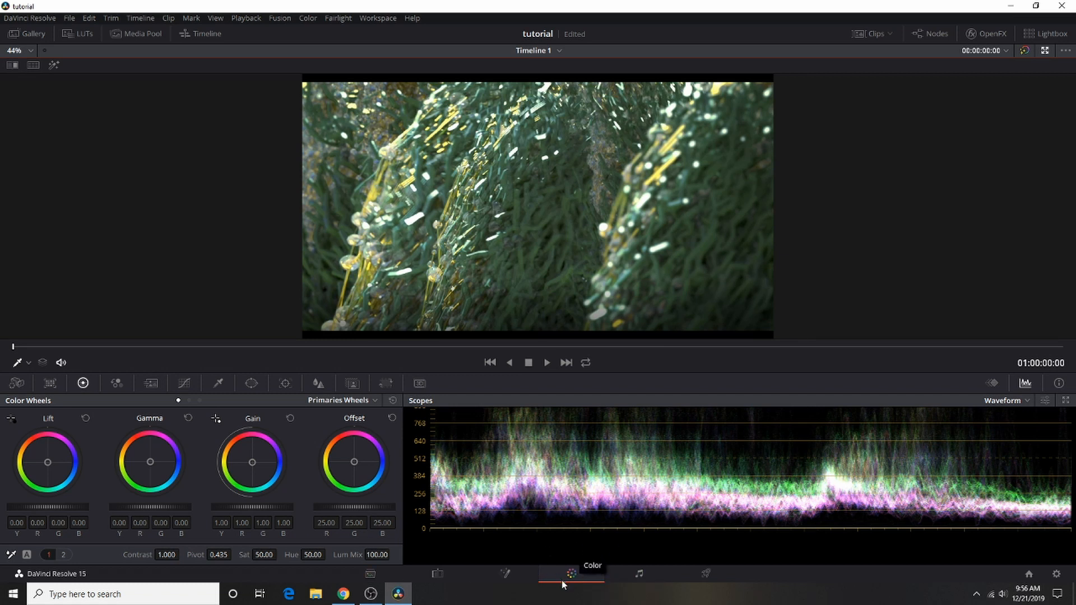
click(438, 574)
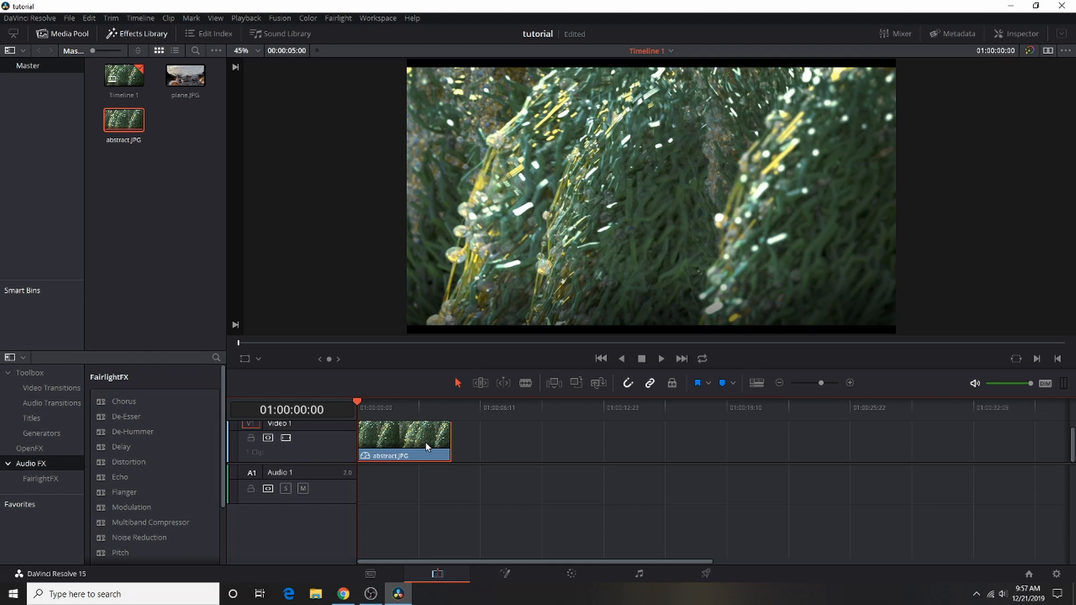
click(57, 418)
click(55, 432)
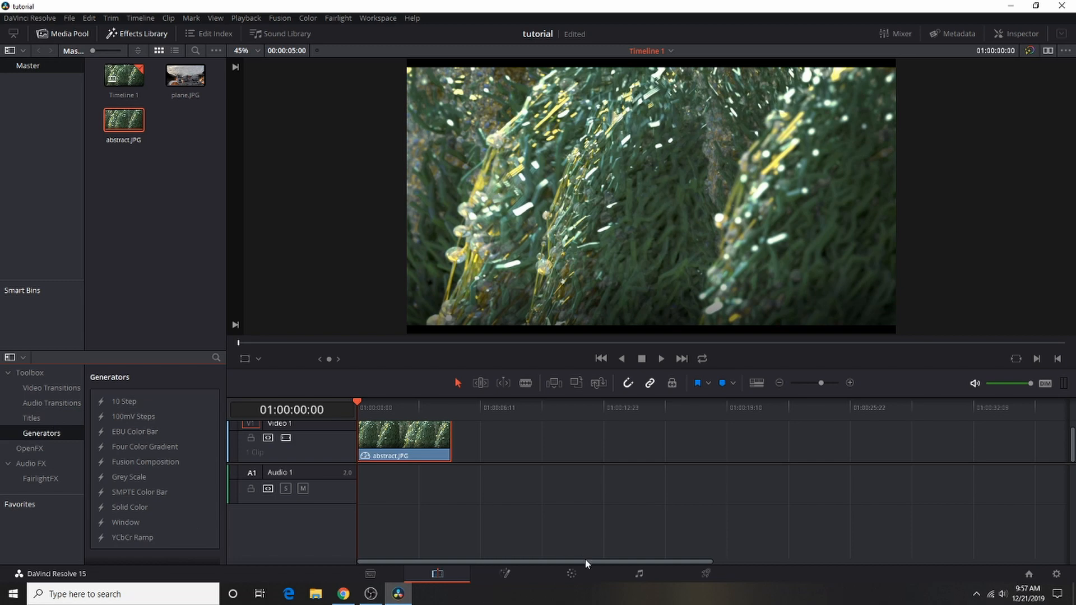
click(578, 583)
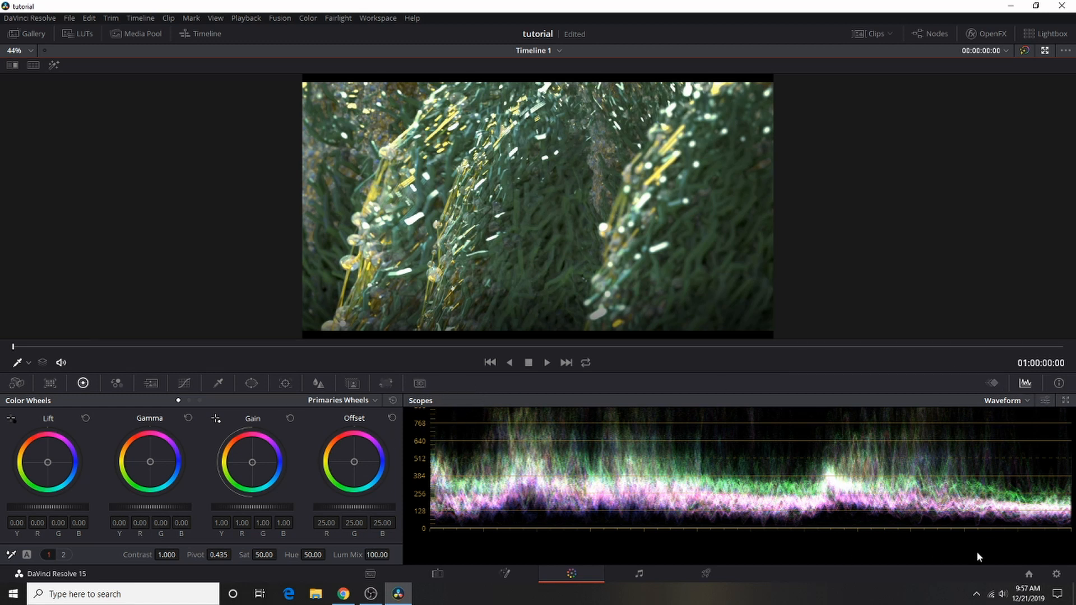
Expand the scopes into a floating window and reposition it to examine the parade, waveform, vectorscope and histogram against the image
click(1066, 400)
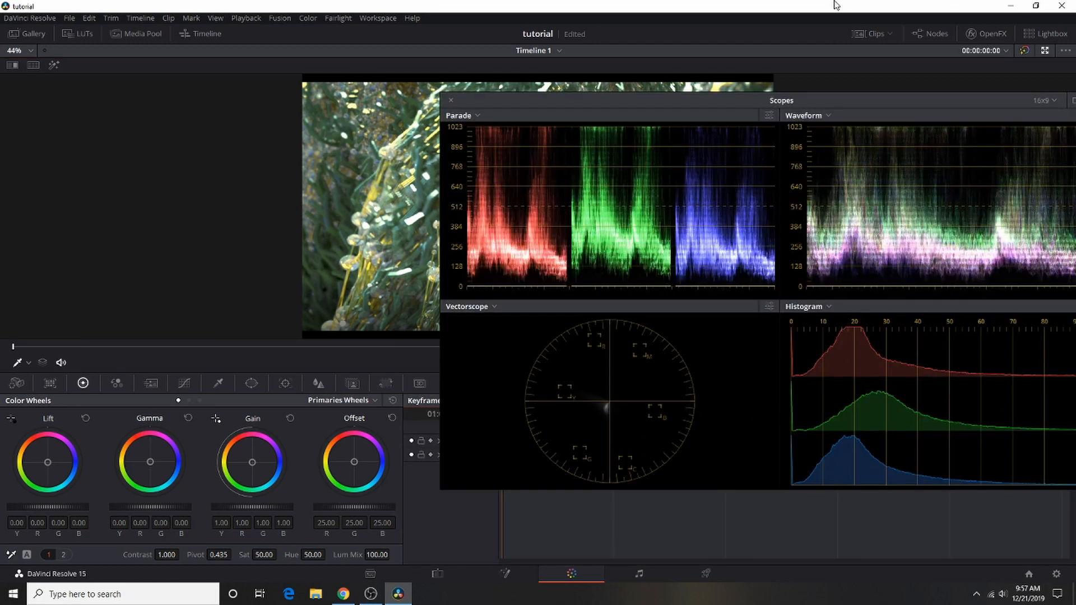
drag(865, 102, 634, 39)
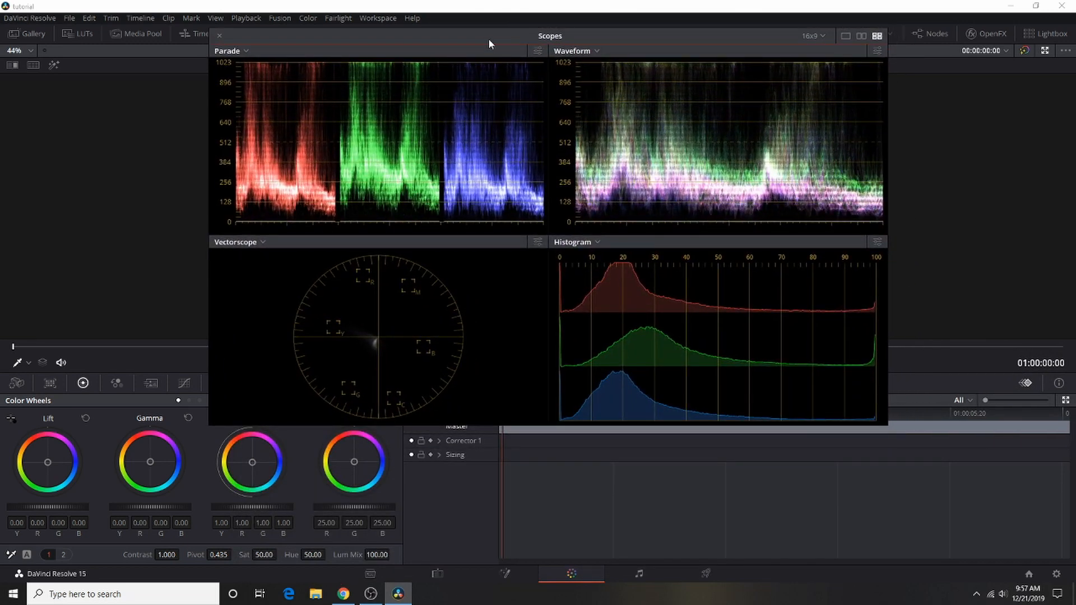
drag(601, 34, 421, 317)
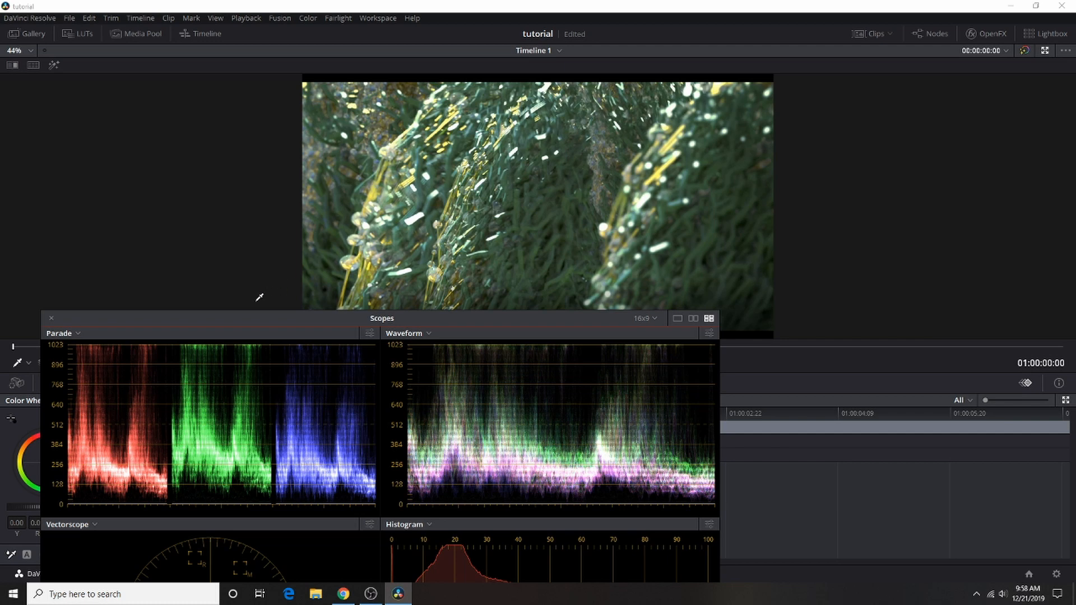
Try pushing the Gain wheel toward magenta to red 1.90, green 0.60 and blue 2.31, and reset the gain
drag(255, 317, 595, 165)
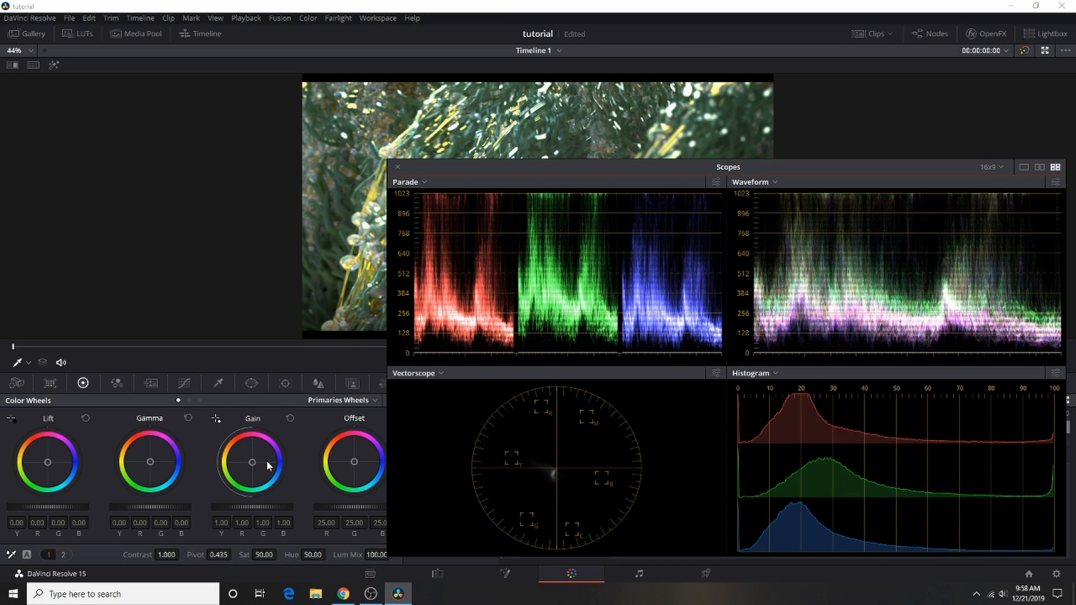
drag(257, 464, 271, 447)
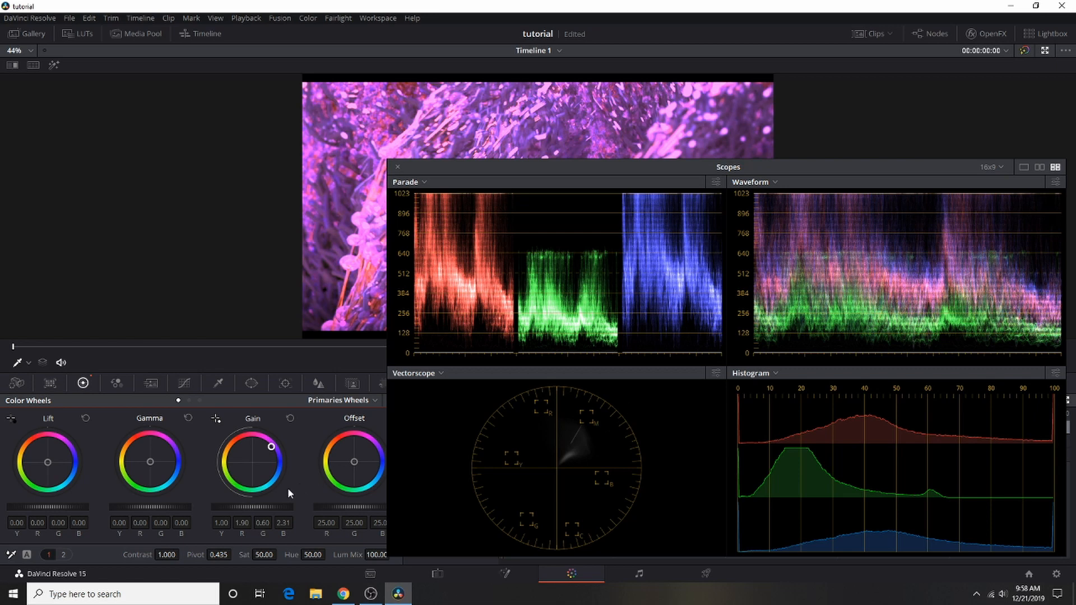
click(290, 419)
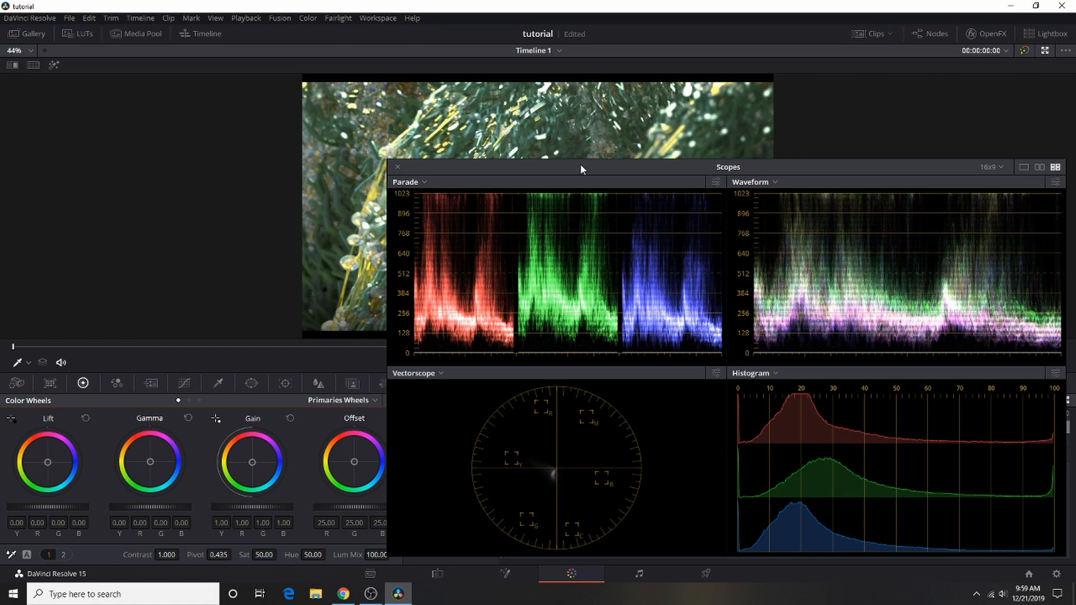
Examine the histogram in the floating scopes window, and replace that window with the docked waveform scope
drag(581, 165, 236, 179)
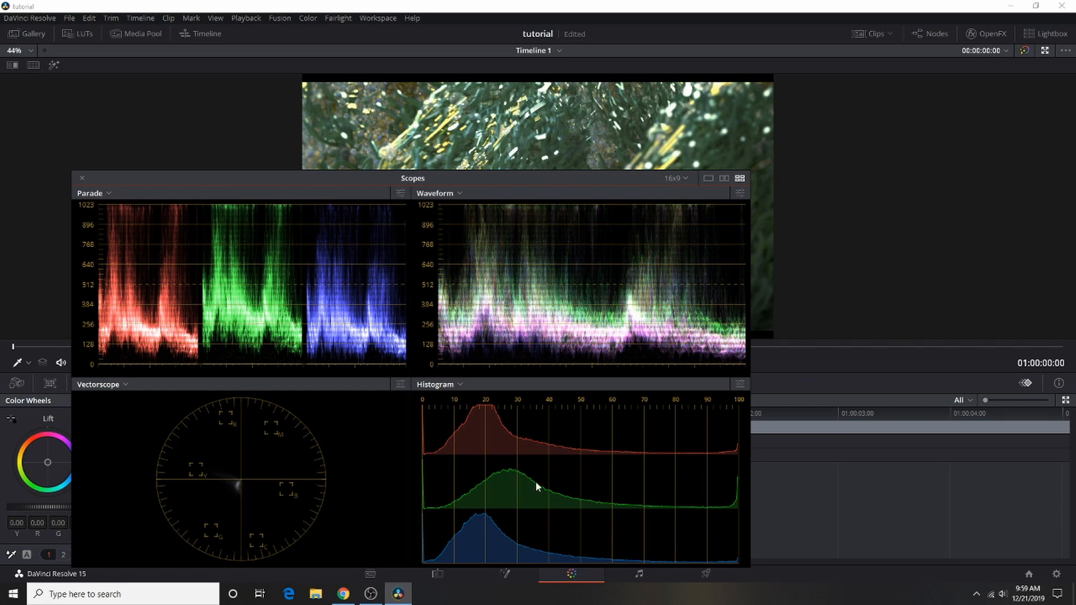
scroll(665, 513, down, 2)
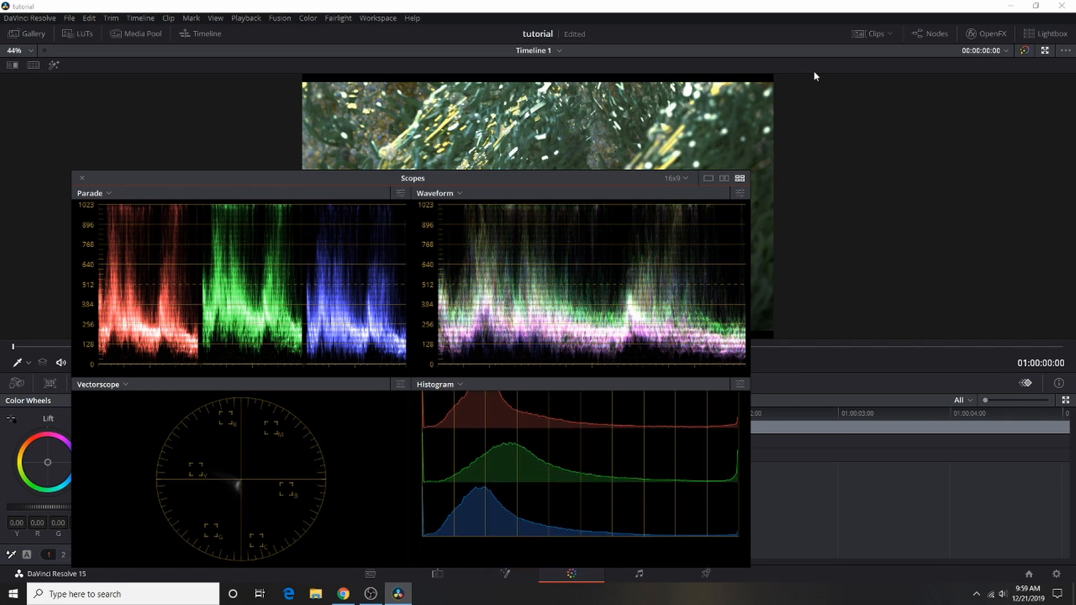
click(82, 178)
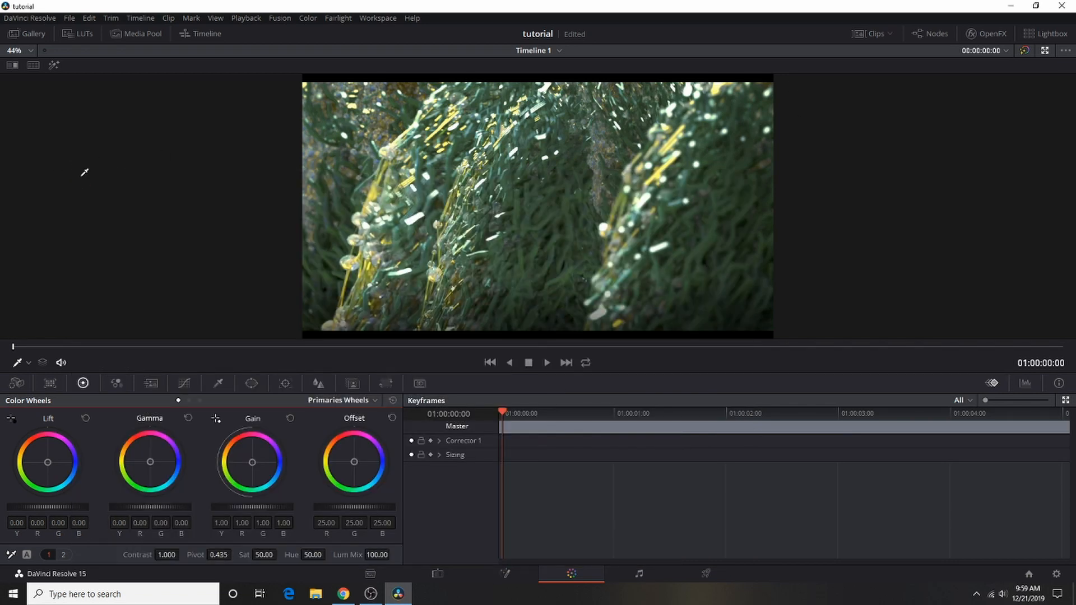
click(1027, 382)
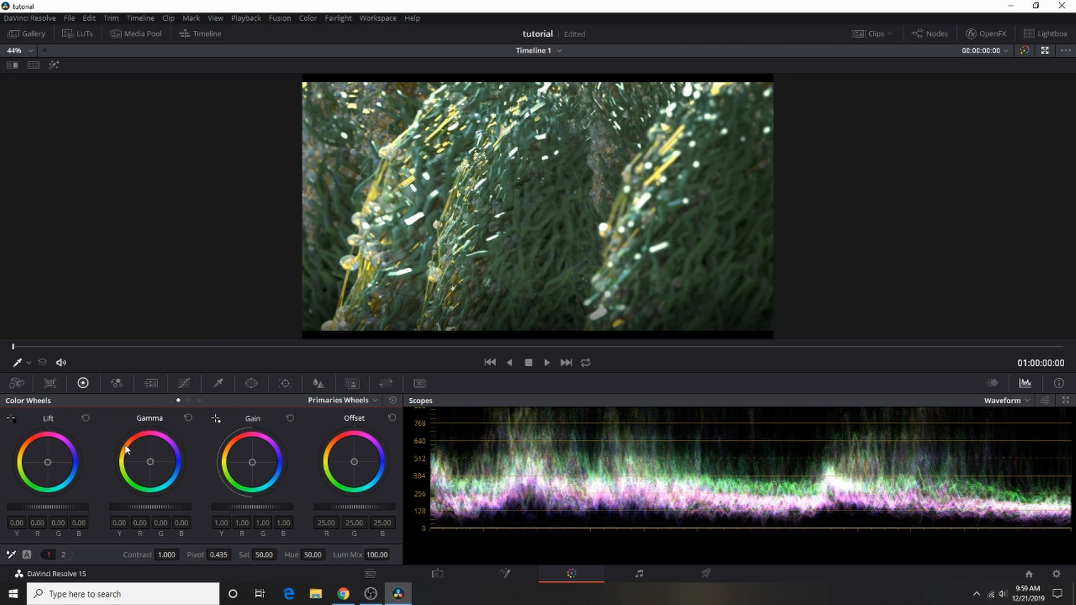
Try lowering the master gamma to -0.08 and raising the green gain in Primaries Bars mode, resetting each adjustment
drag(128, 504, 156, 505)
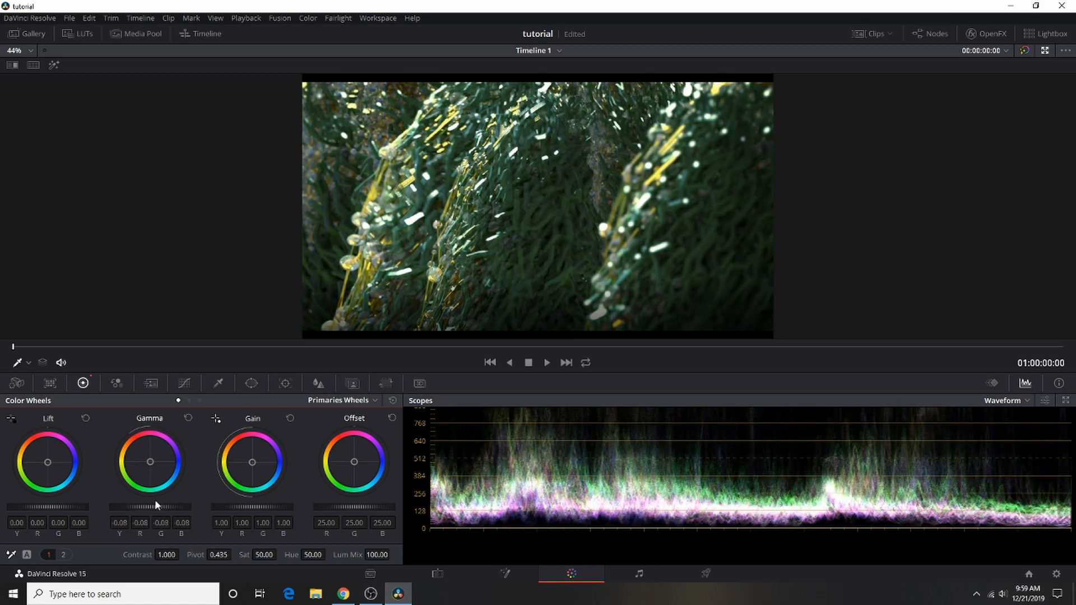
click(189, 416)
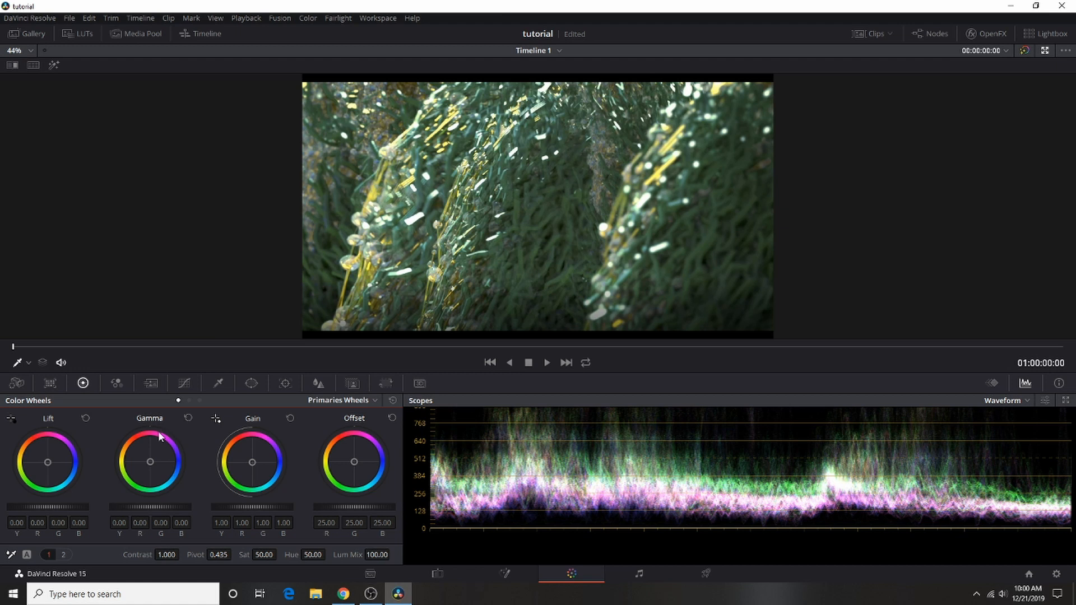
click(188, 400)
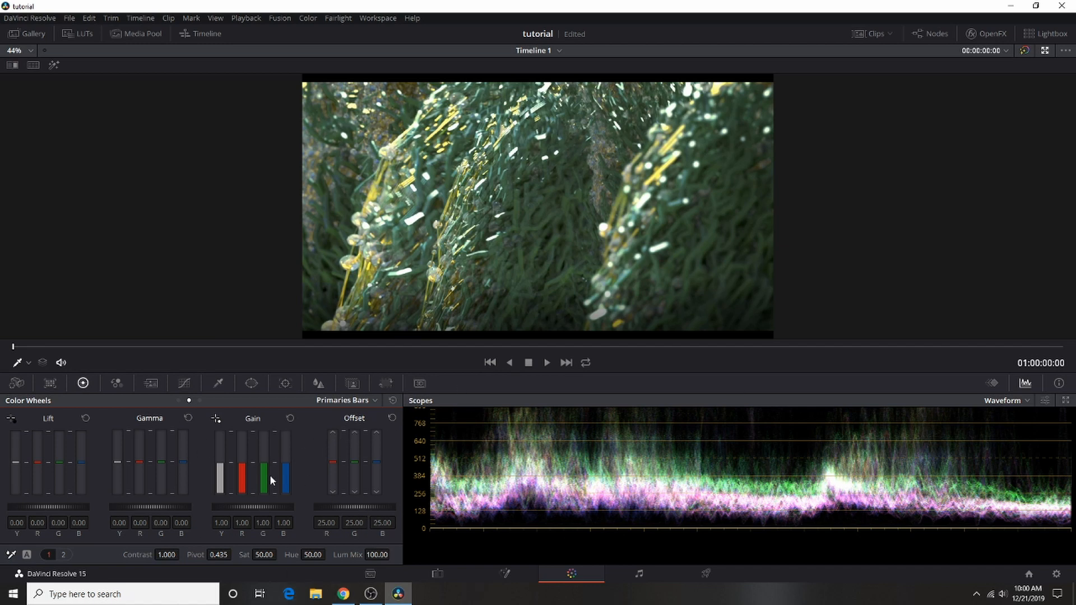
mouse_move(264, 471)
mouse_down()
mouse_move(264, 443)
mouse_move(264, 482)
mouse_move(264, 465)
mouse_up()
click(290, 419)
Show the Log color wheels and examine the waveform from its highlights down to its shadows
click(199, 400)
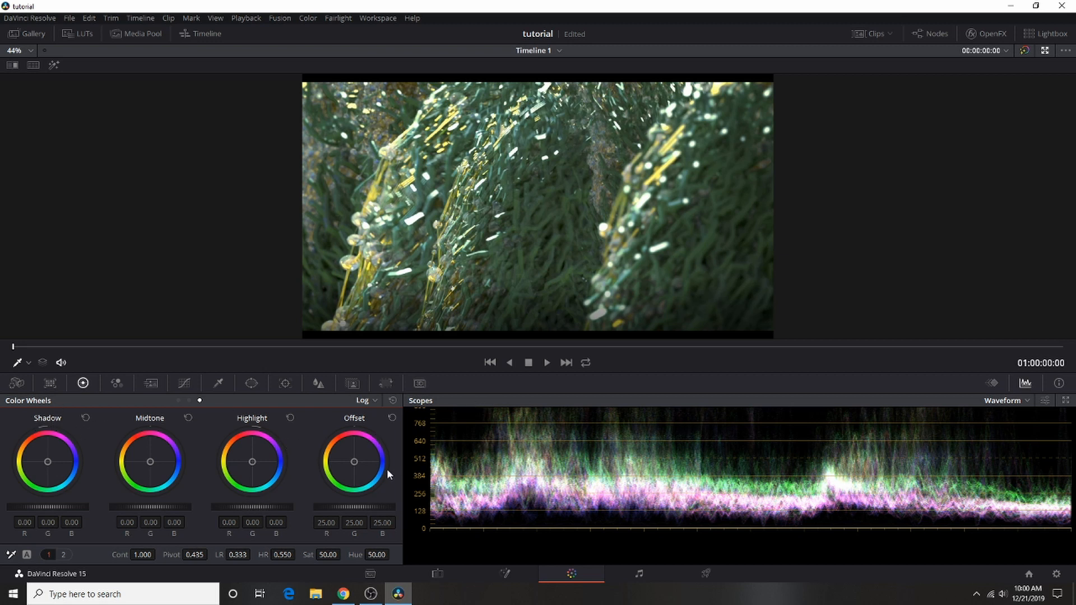
scroll(885, 483, up, 2)
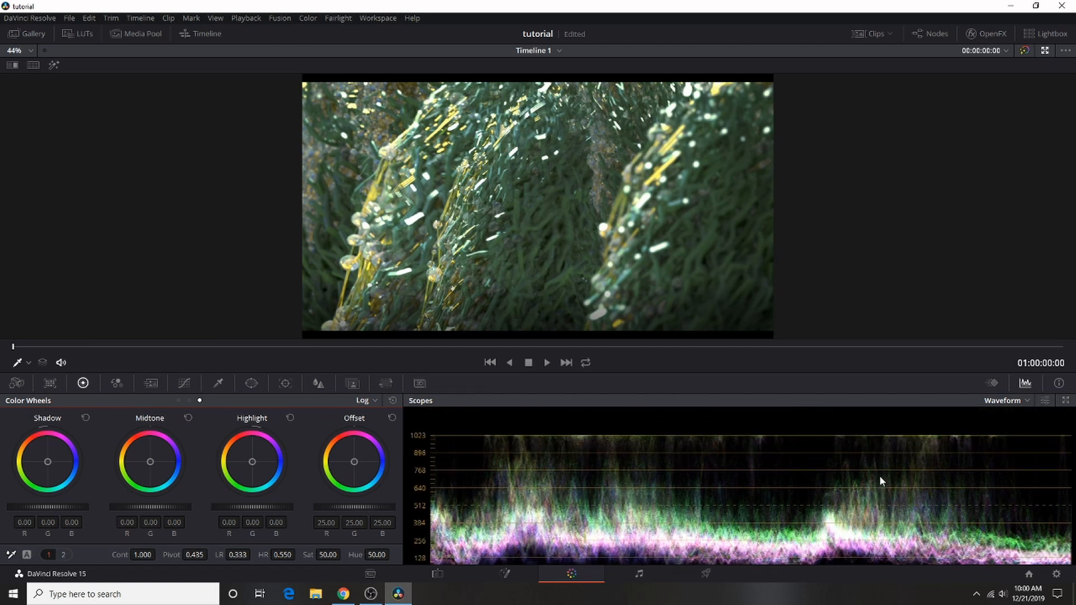
scroll(882, 479, down, 2)
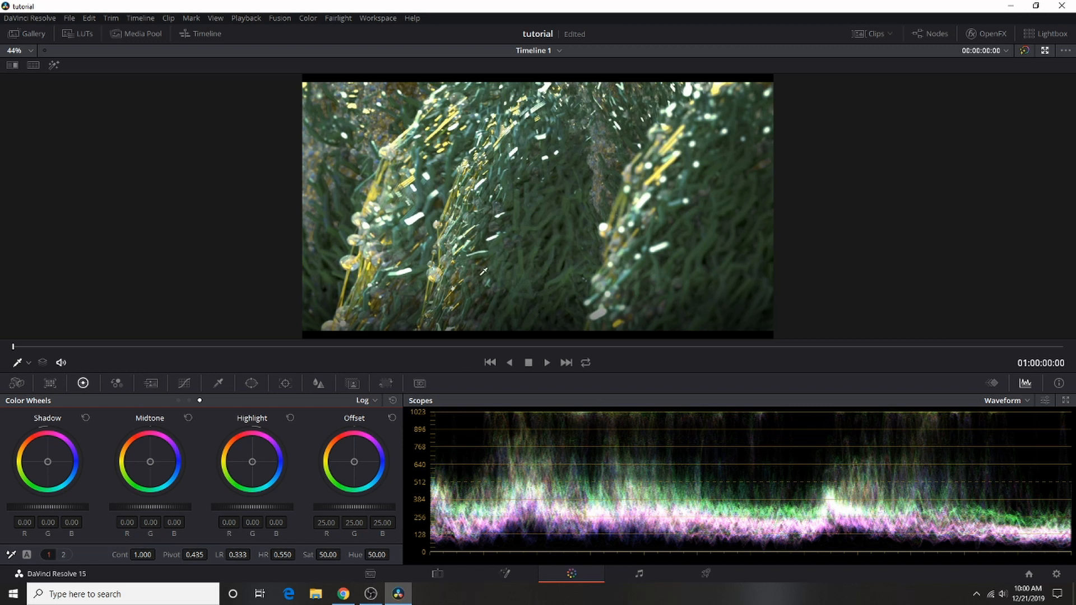
scroll(426, 465, down, 5)
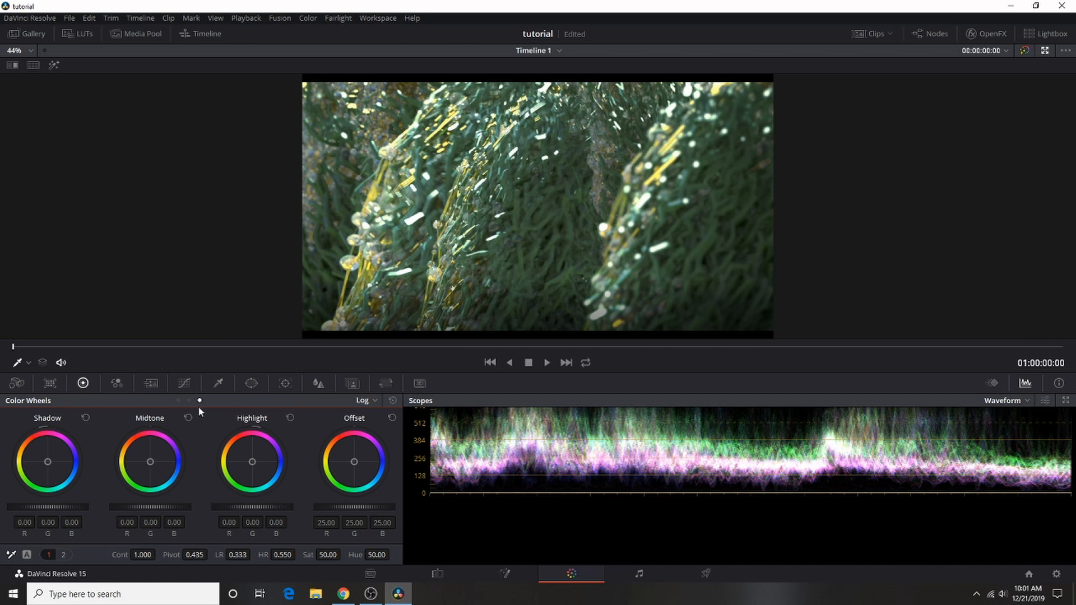
Darken the image with the custom curve, lowering the white point to about 80% and pulling down a point in the shadows
click(186, 383)
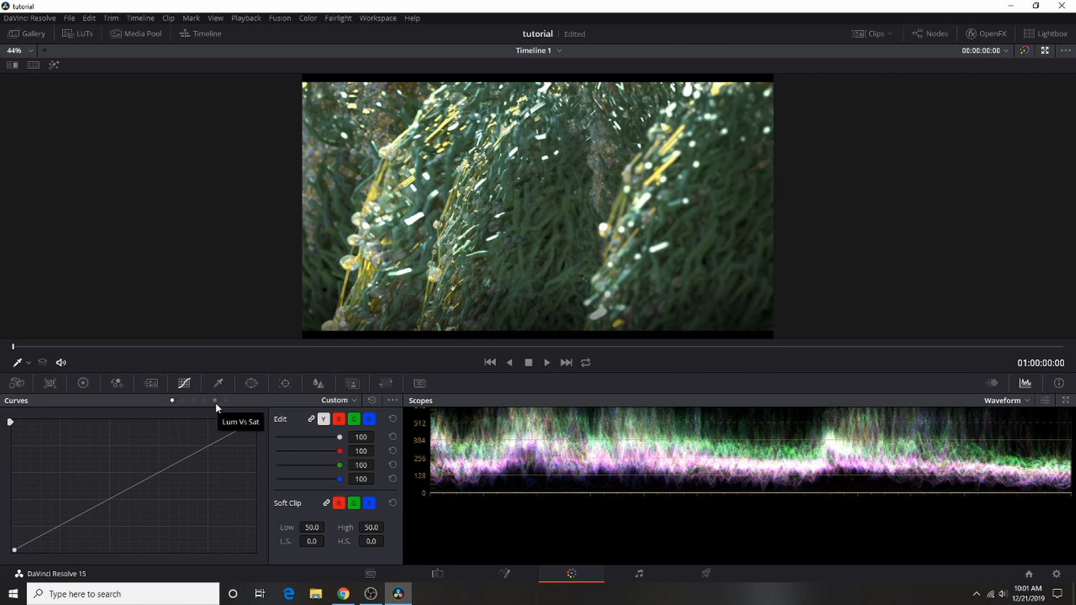
mouse_move(10, 422)
mouse_down()
mouse_move(9, 454)
mouse_move(18, 429)
mouse_up()
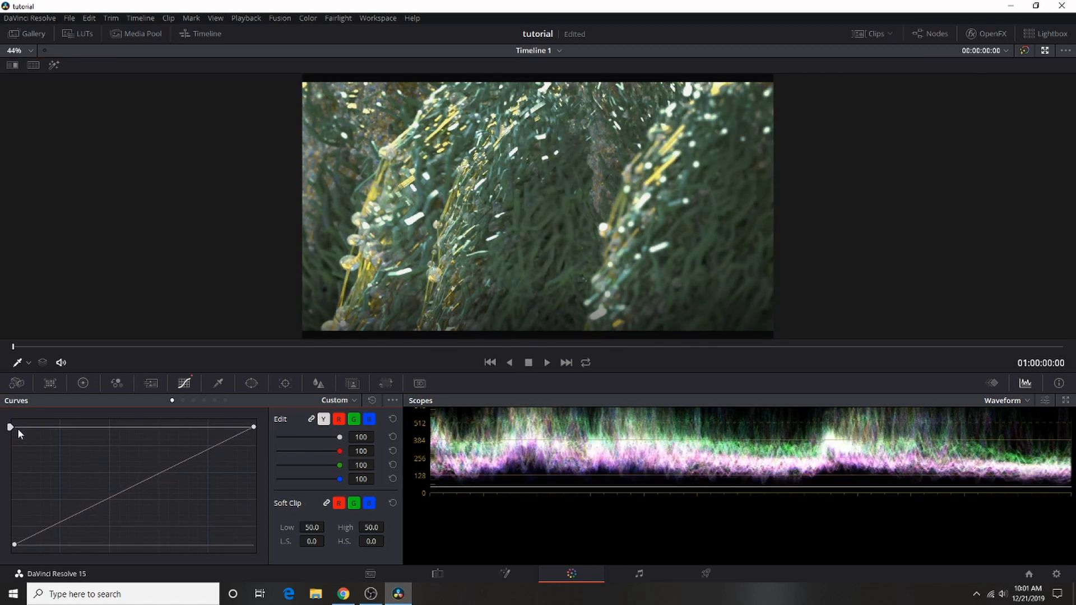
mouse_move(18, 428)
mouse_down()
mouse_move(19, 489)
mouse_move(18, 420)
mouse_up()
scroll(799, 487, up, 3)
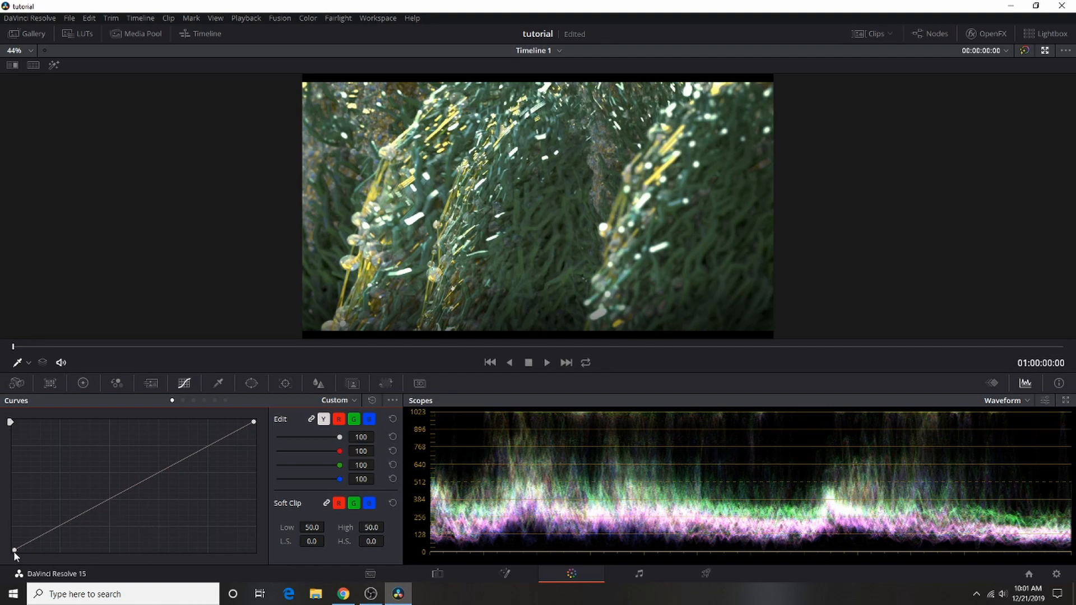
mouse_move(15, 551)
mouse_down()
mouse_move(254, 557)
mouse_move(3, 573)
mouse_move(210, 554)
mouse_move(12, 556)
mouse_up()
drag(255, 427, 270, 447)
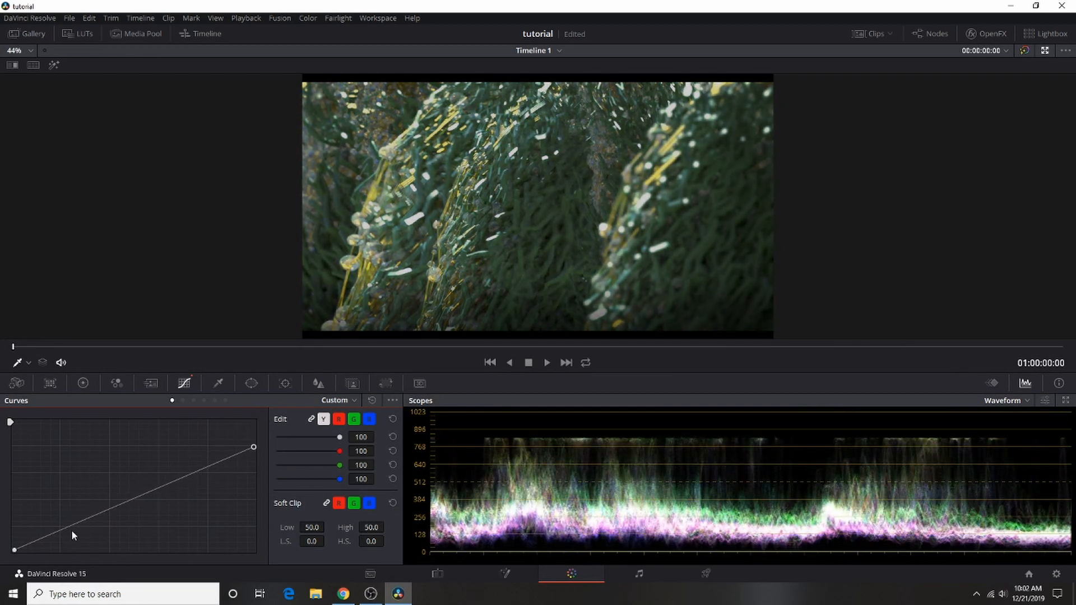
drag(72, 529, 76, 537)
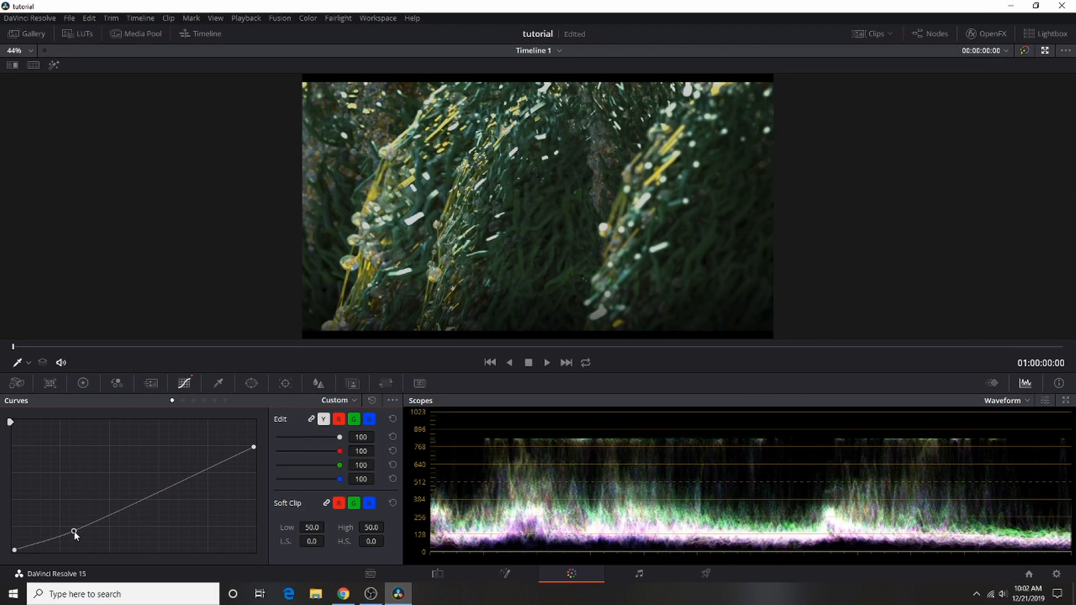
Shift colors with the Hue Vs Hue curve, rotating the yellows by about 12.86 and the green-cyan hues by 93.21
click(182, 401)
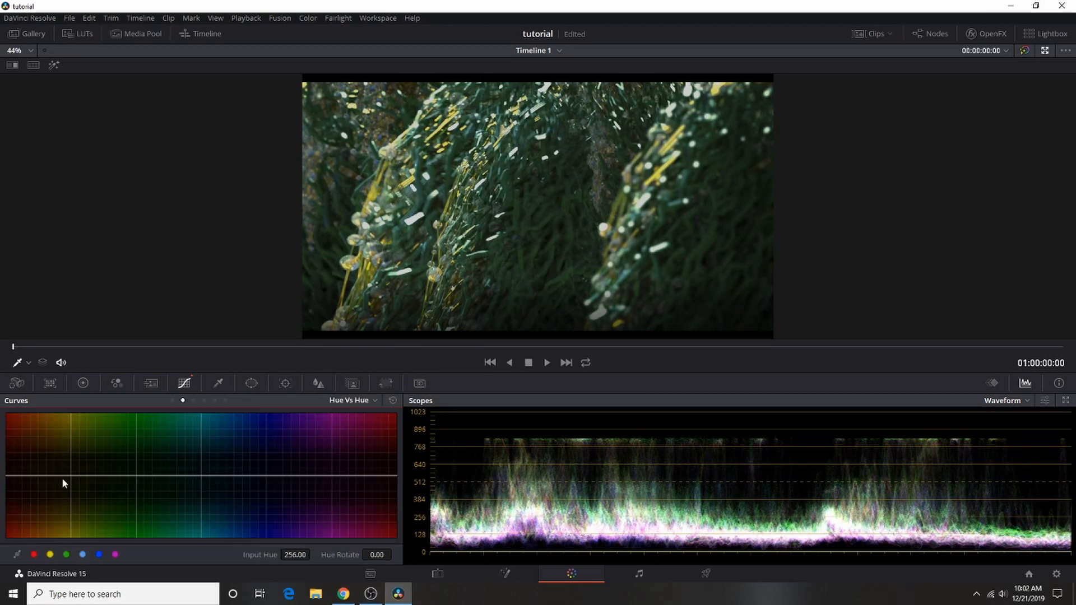
mouse_move(62, 476)
mouse_down()
mouse_move(62, 452)
mouse_move(65, 504)
mouse_move(66, 439)
mouse_move(61, 502)
mouse_move(62, 470)
mouse_up()
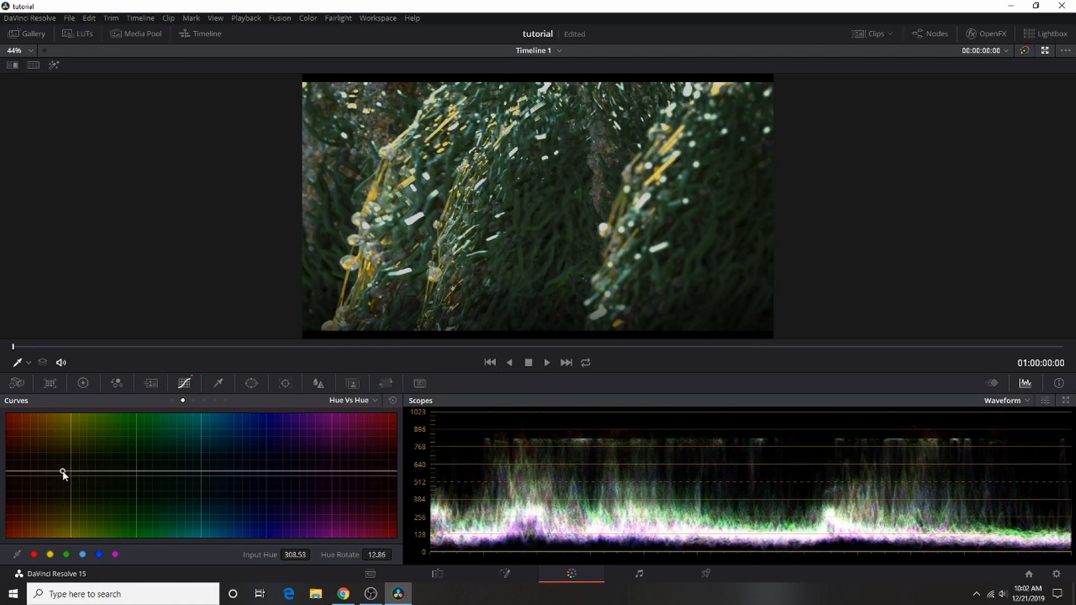
drag(184, 475, 185, 445)
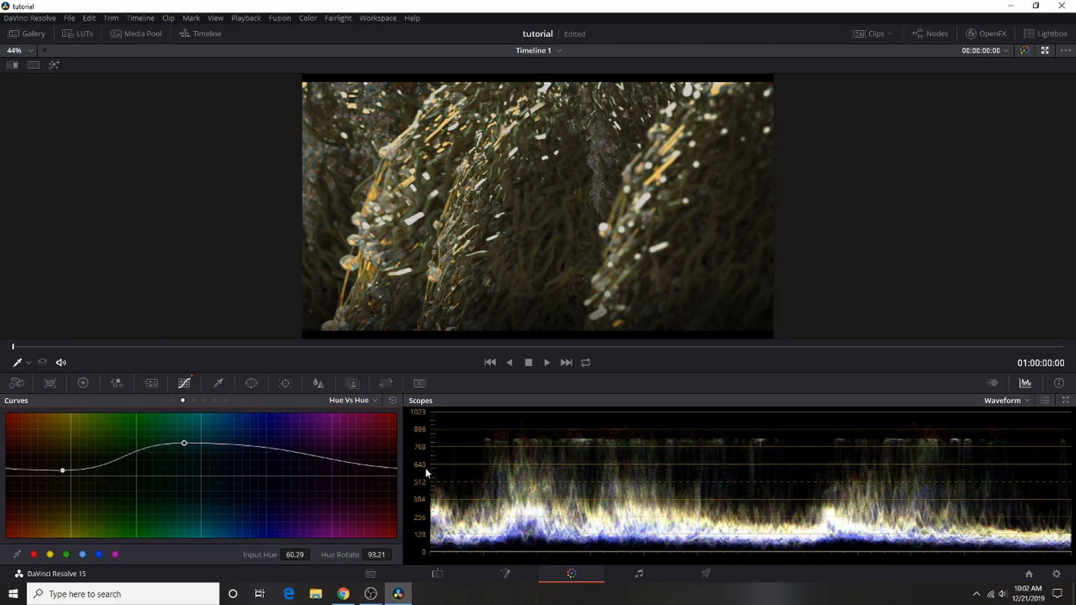
Rotate the magentas by -11.25 and the yellows by 33.75 on the Hue Vs Hue curve
mouse_move(352, 463)
mouse_down()
mouse_move(350, 500)
mouse_move(352, 455)
mouse_move(353, 488)
mouse_move(352, 480)
mouse_up()
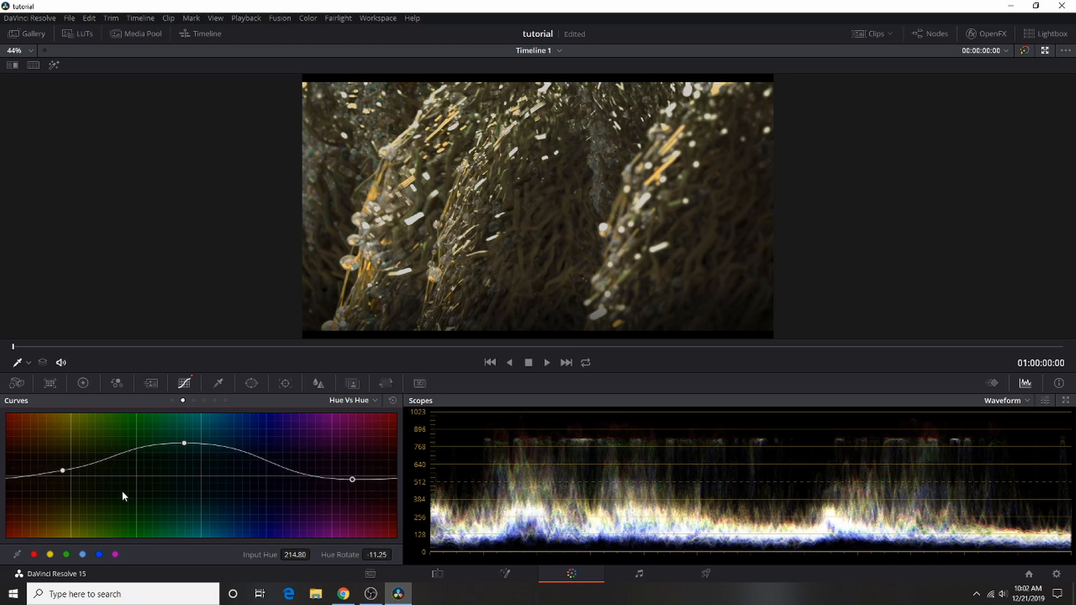
mouse_move(63, 472)
mouse_down()
mouse_move(65, 498)
mouse_move(66, 455)
mouse_move(68, 468)
mouse_up()
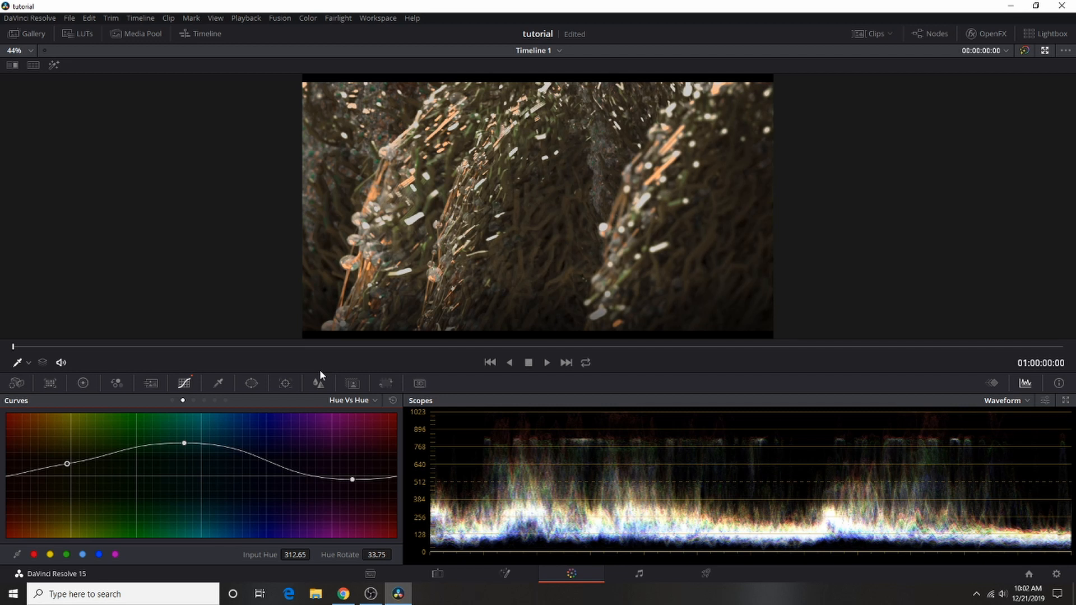
With the Hue Vs Sat curve, boost the blues, strongly desaturate the cyans and set the yellows' saturation to 1.12
click(195, 400)
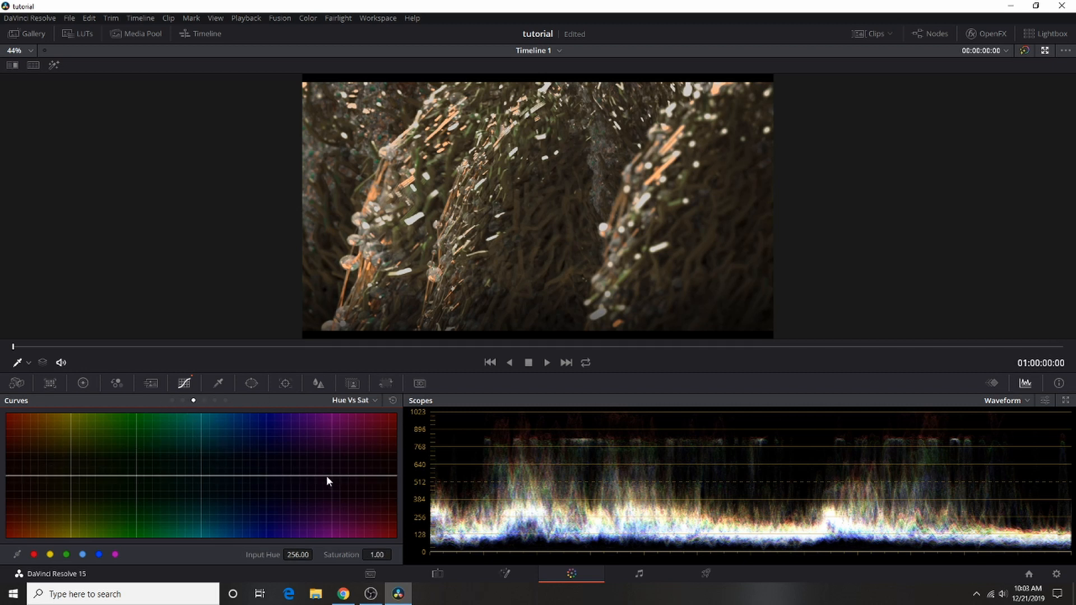
mouse_move(327, 475)
mouse_down()
mouse_move(328, 439)
mouse_move(322, 481)
mouse_move(312, 447)
mouse_move(313, 472)
mouse_up()
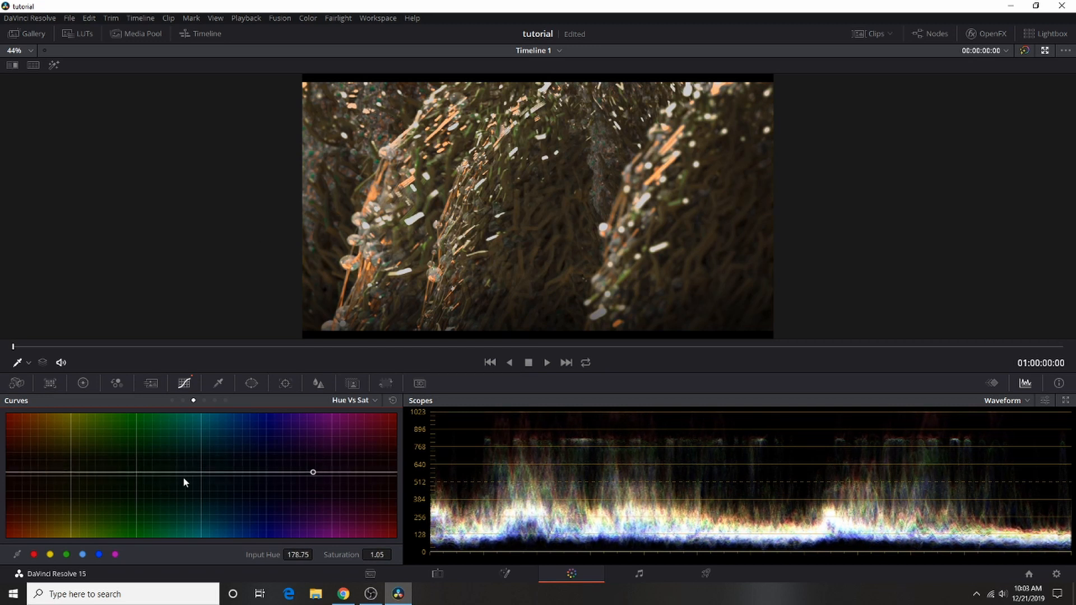
drag(206, 475, 197, 520)
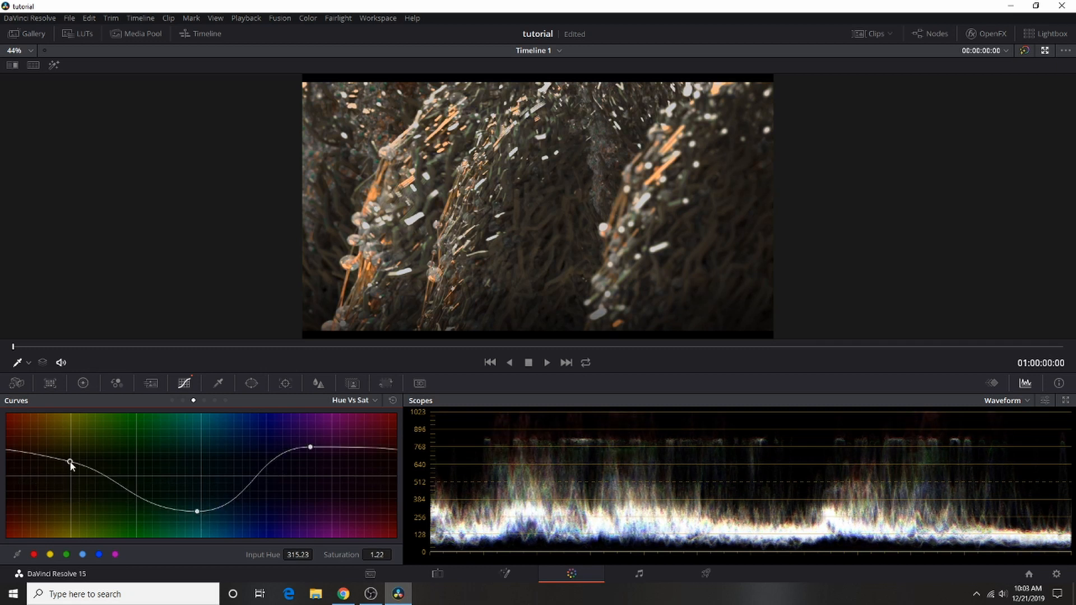
drag(70, 463, 68, 471)
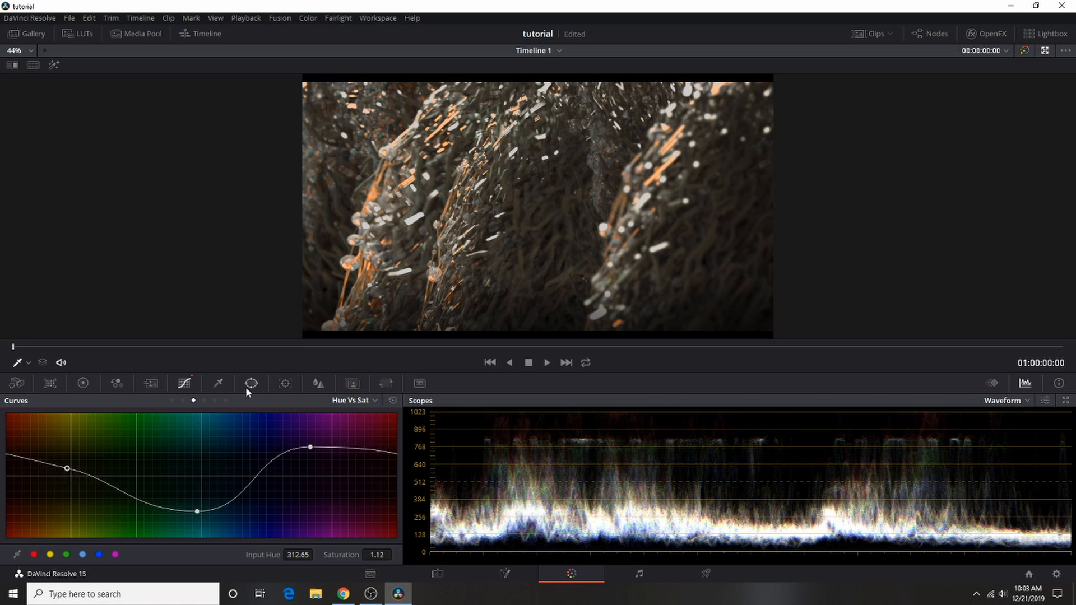
On the Hue Vs Lum curve, add a point in the blues at lum gain 1.01 and try another in the greens
click(204, 401)
mouse_move(310, 476)
mouse_down()
mouse_move(310, 435)
mouse_move(308, 493)
mouse_move(305, 476)
mouse_up()
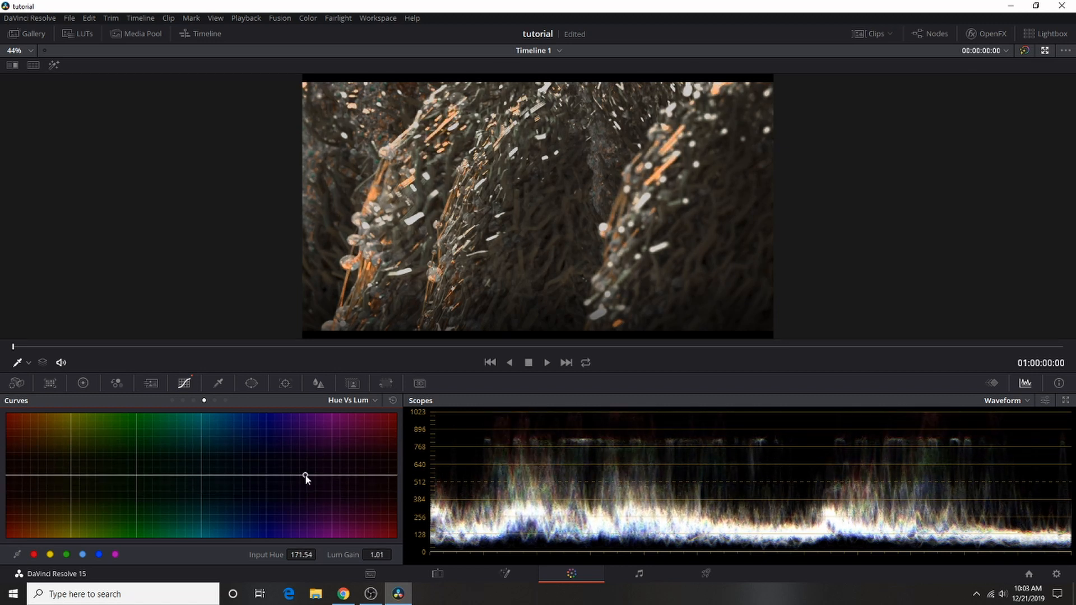
mouse_move(149, 477)
mouse_down()
mouse_move(144, 501)
mouse_move(151, 475)
mouse_up()
right_click(152, 474)
With the Lum Vs Sat curve, raise saturation in the highlights to 1.14 and lift a point in the darker tones
click(216, 400)
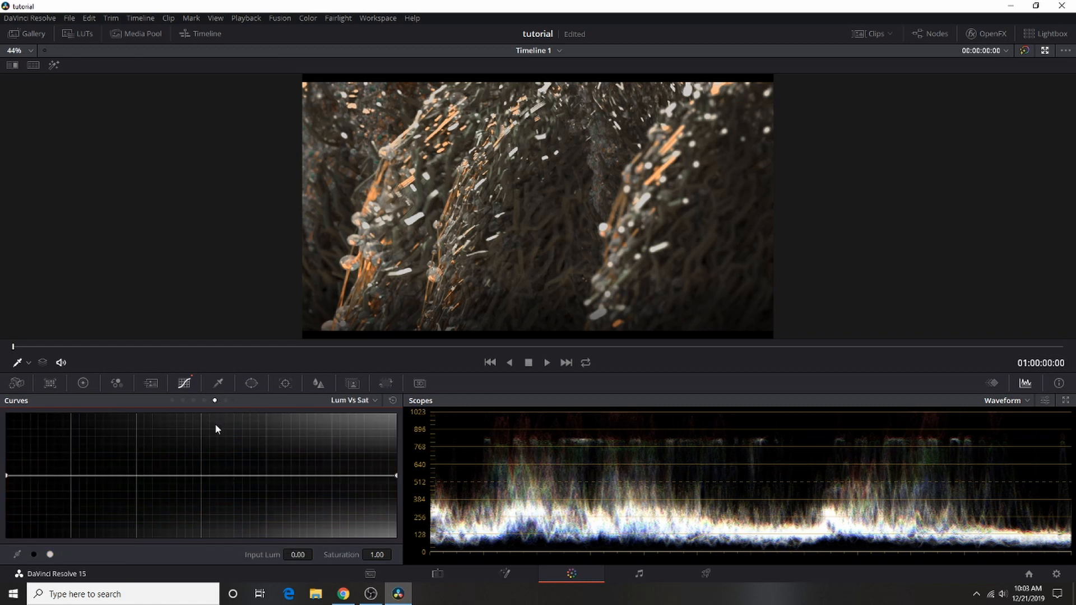
mouse_move(322, 478)
mouse_down()
mouse_move(320, 459)
mouse_move(321, 503)
mouse_move(315, 466)
mouse_up()
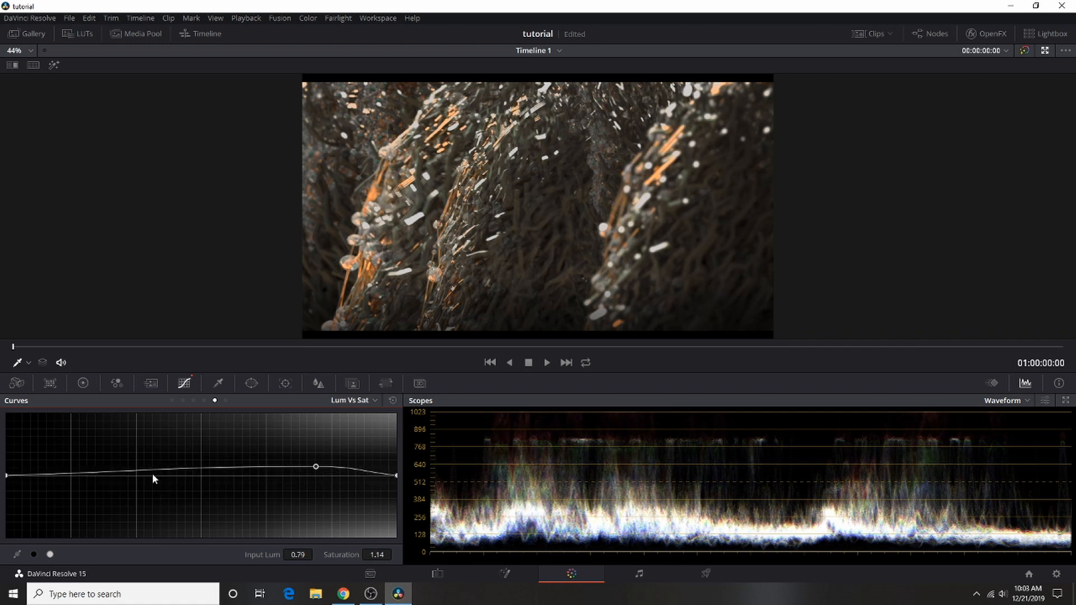
mouse_move(154, 478)
mouse_down()
mouse_move(151, 497)
mouse_move(165, 443)
mouse_move(159, 458)
mouse_up()
Shape the Sat Vs Sat curve with output saturation 0.71 at input 0.39 and 1.07 at input 0.15
drag(318, 465, 308, 495)
click(225, 400)
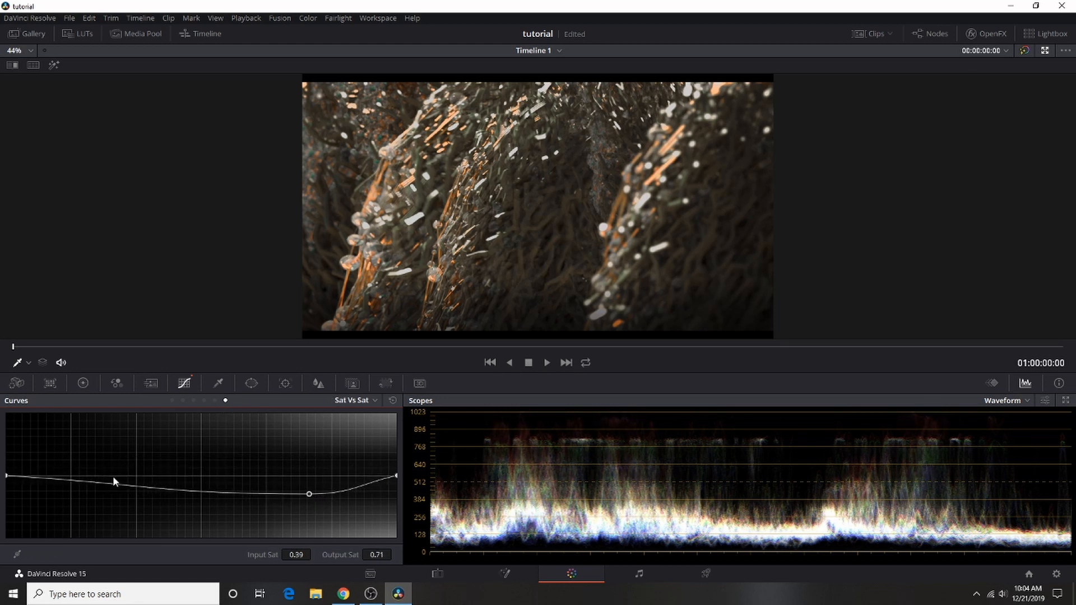
mouse_move(118, 476)
mouse_down()
mouse_move(122, 456)
mouse_move(124, 474)
mouse_up()
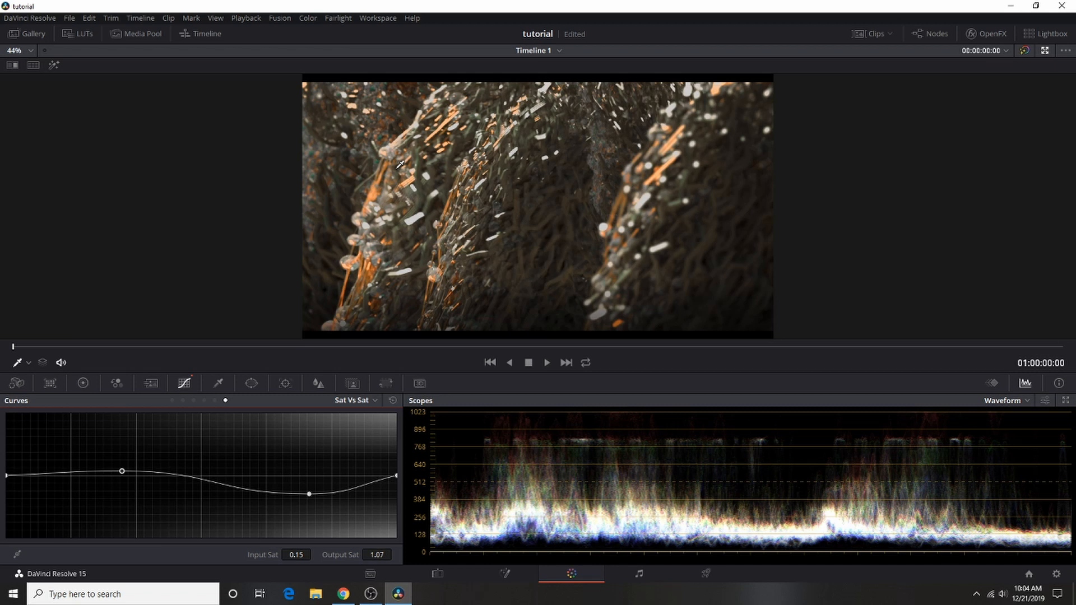
Grab a still of the graded frame and check it in the Gallery
right_click(586, 184)
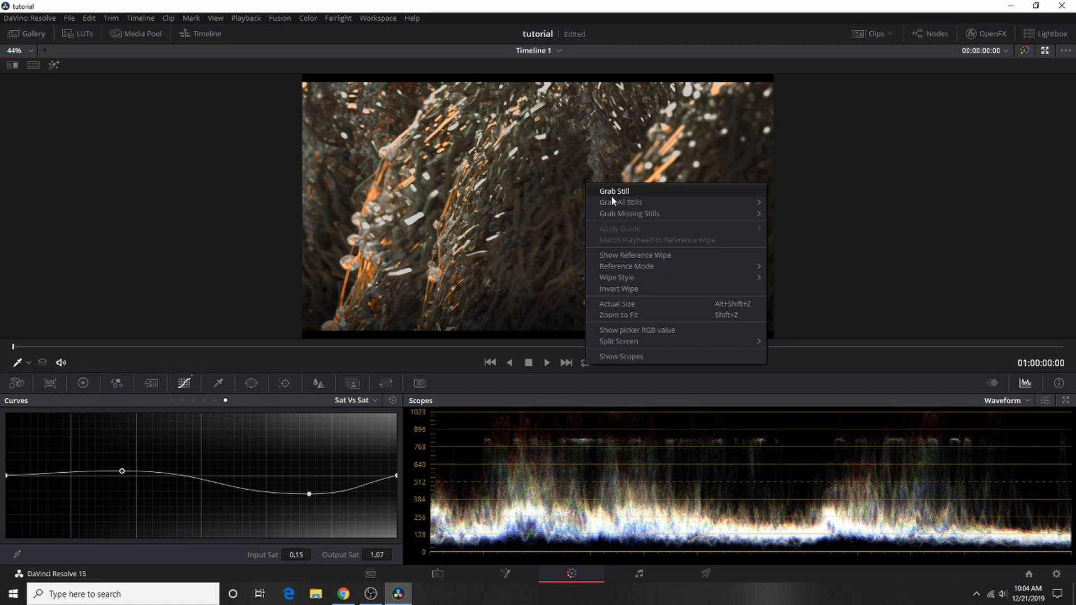
click(611, 197)
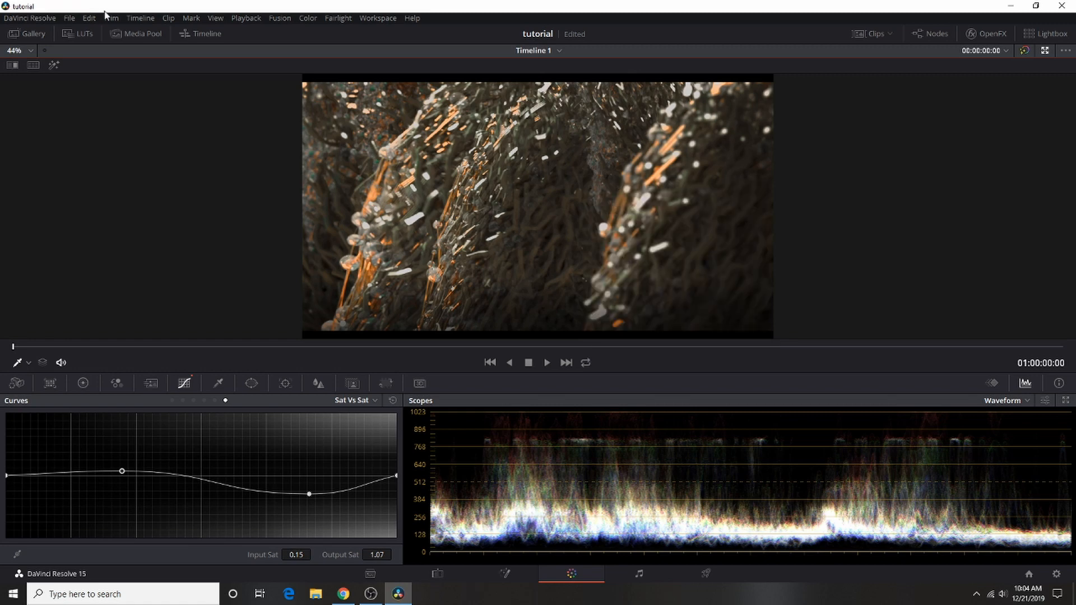
click(35, 33)
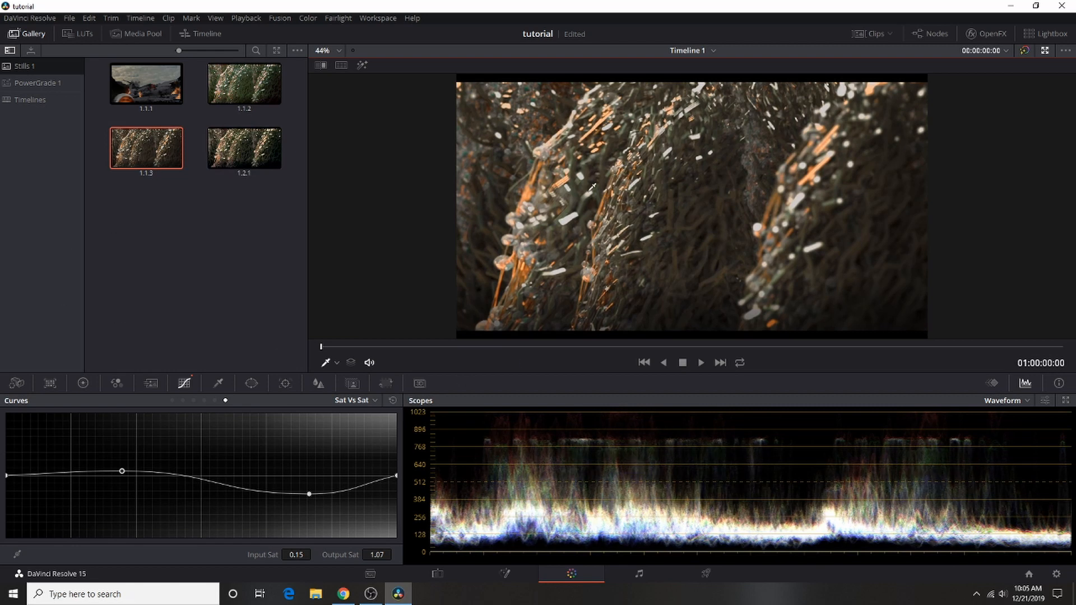
click(28, 38)
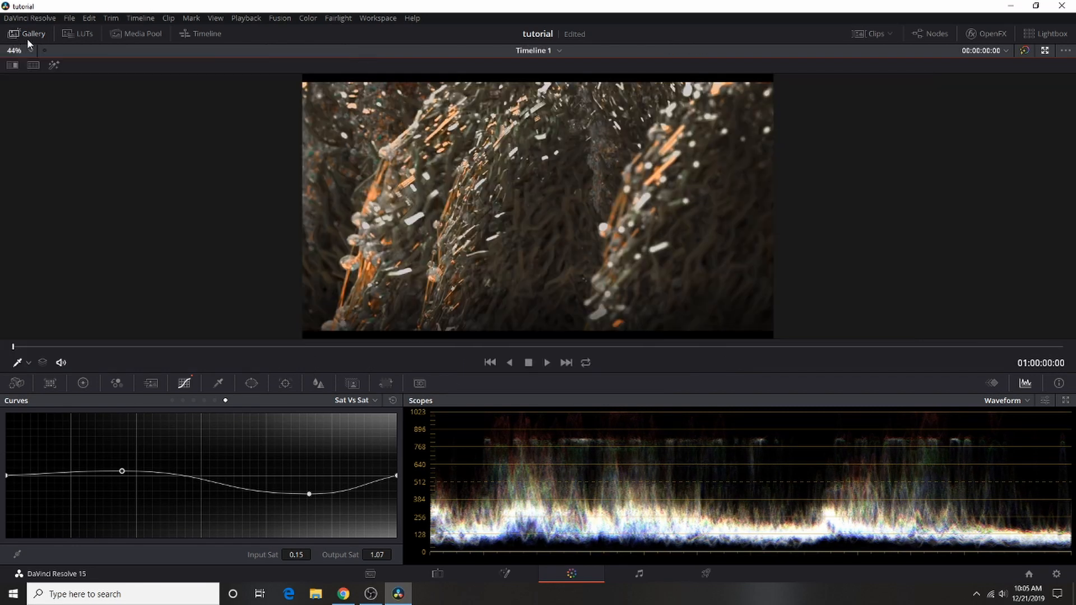
Compare the image with and without the grade by bypassing all grades and restoring them
click(1025, 50)
click(1025, 51)
click(1026, 50)
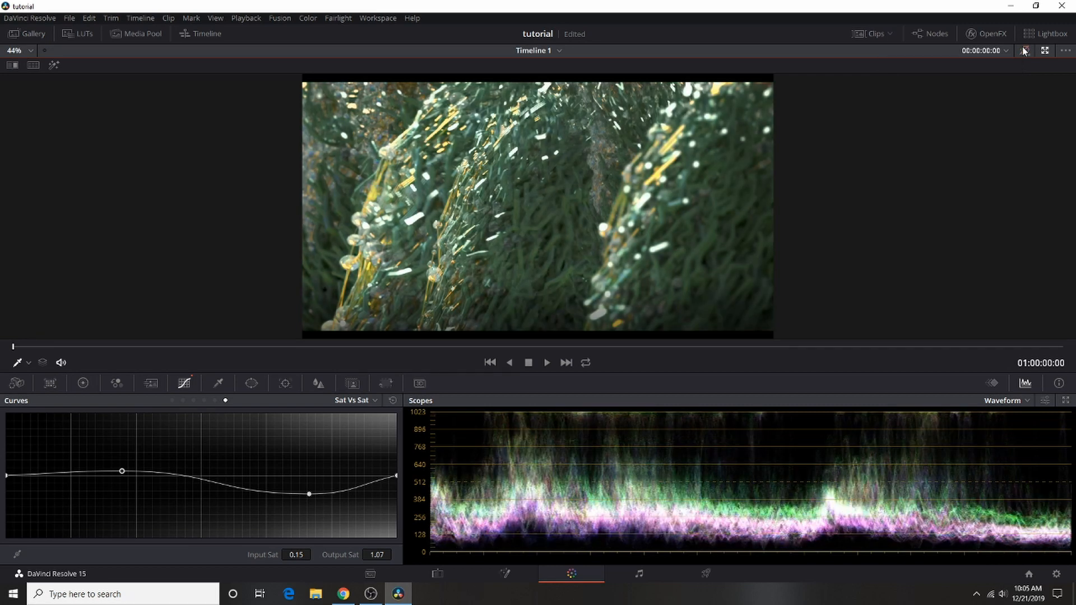
click(1025, 51)
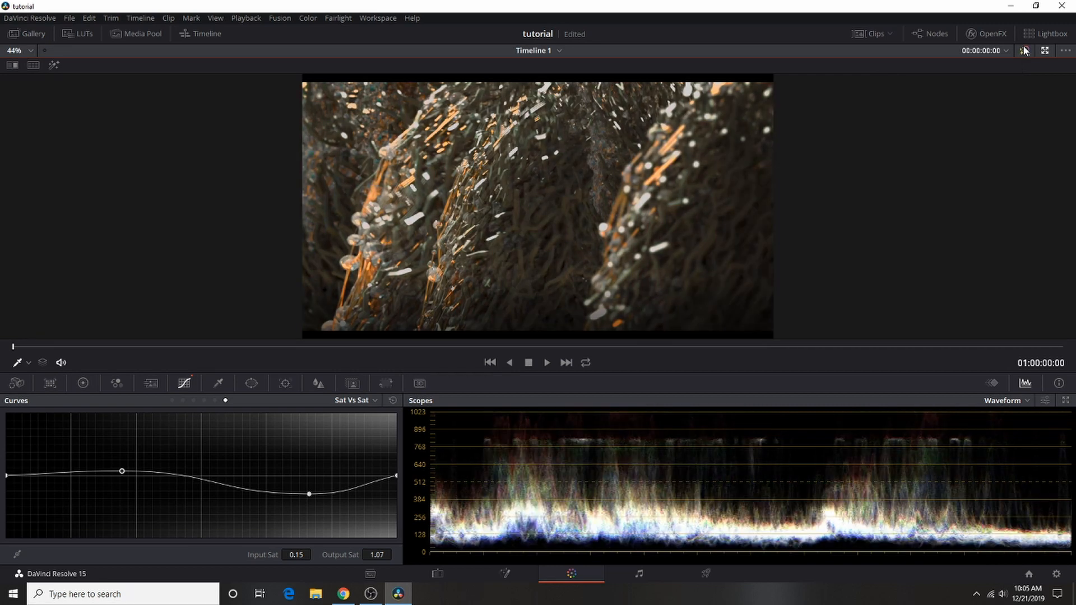
Show the RGB Mixer and its red, green and blue output controls
click(126, 387)
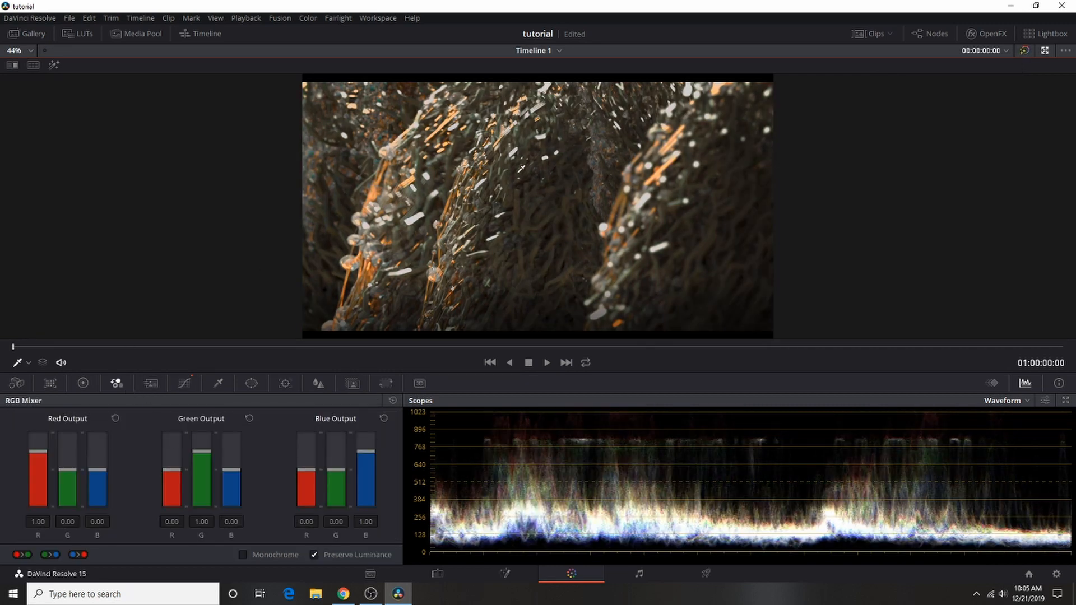
scroll(477, 239, up, 1)
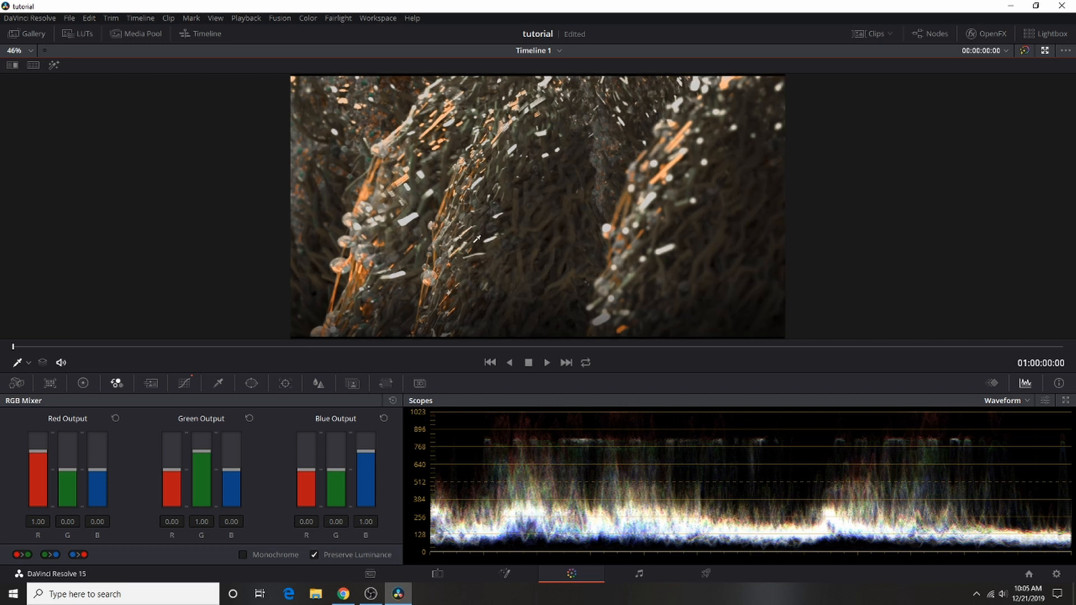
scroll(477, 239, down, 2)
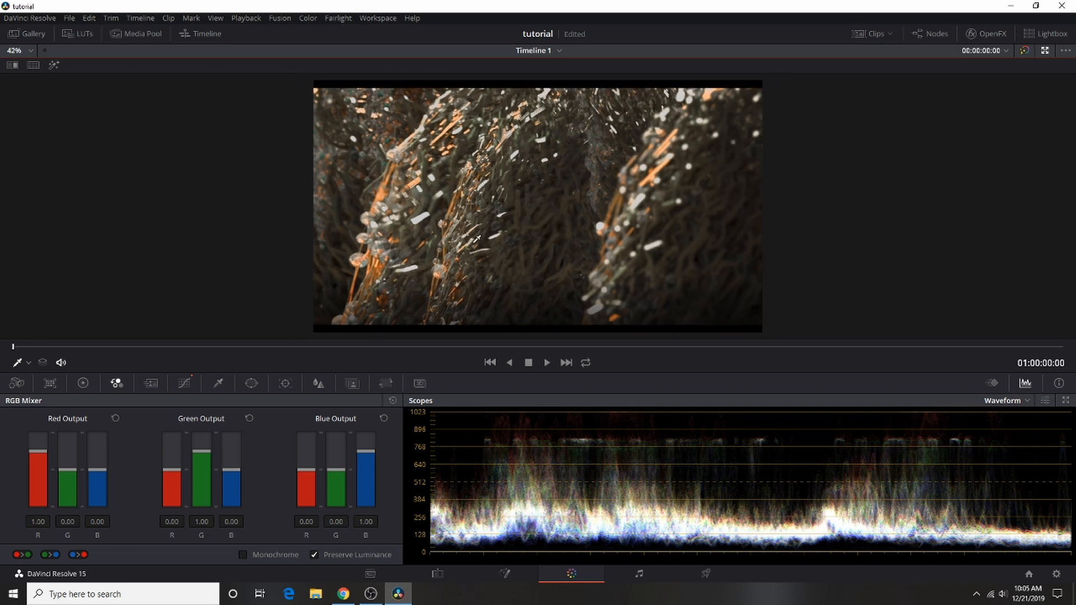
scroll(414, 260, up, 1)
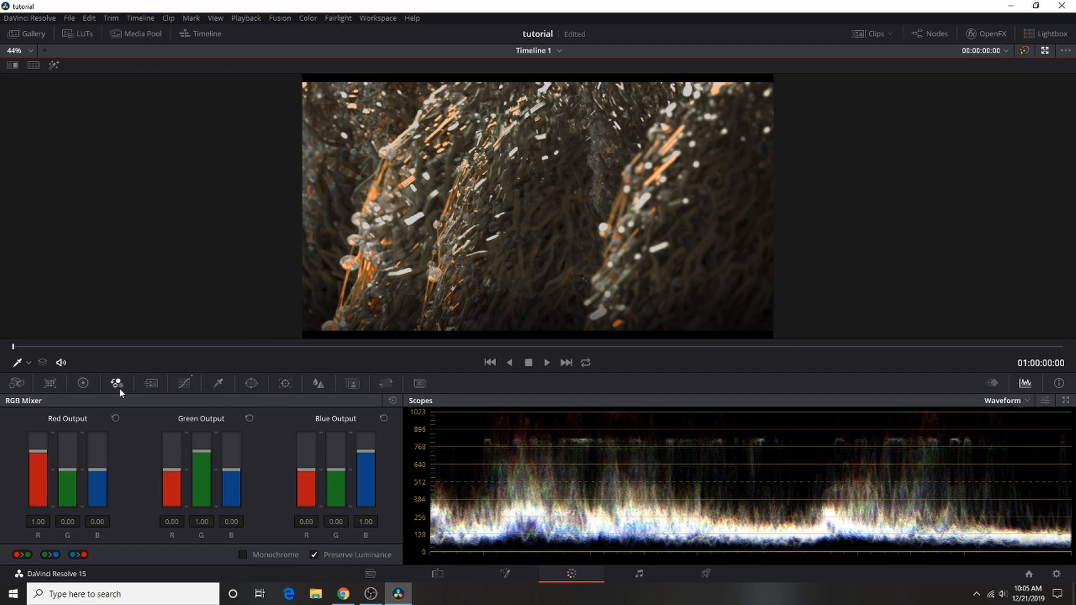
Try shifting the offset color balance toward magenta in Primaries Wheels, and reset it
click(83, 385)
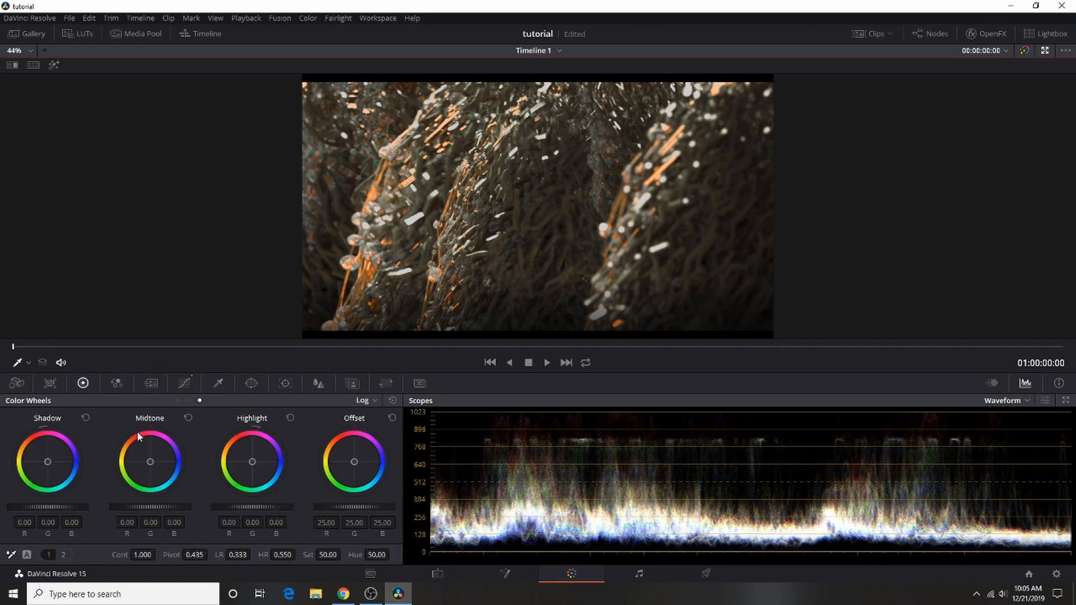
click(178, 401)
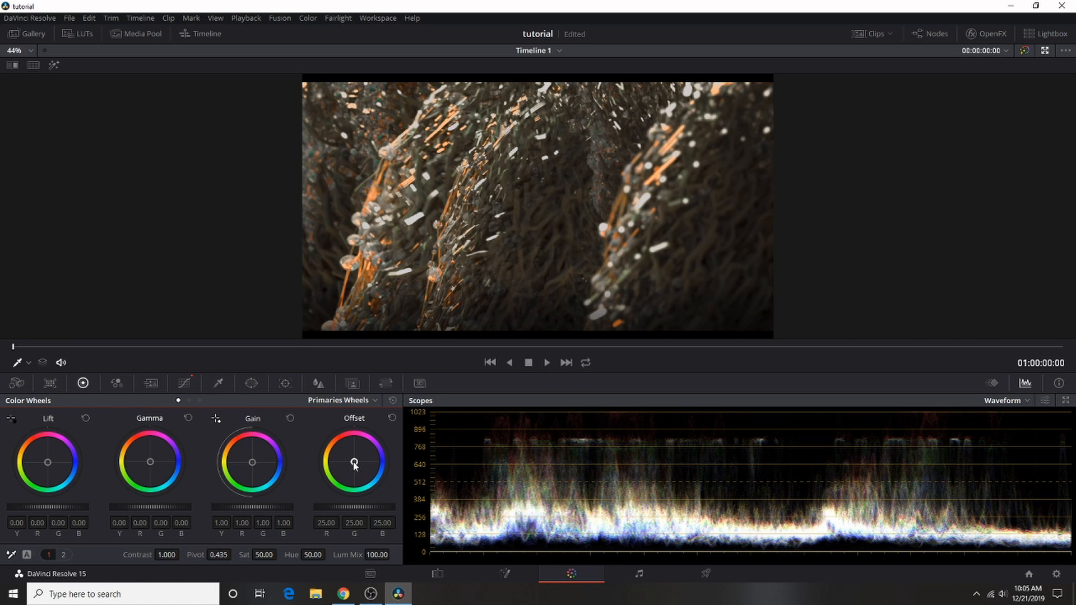
drag(353, 462, 356, 457)
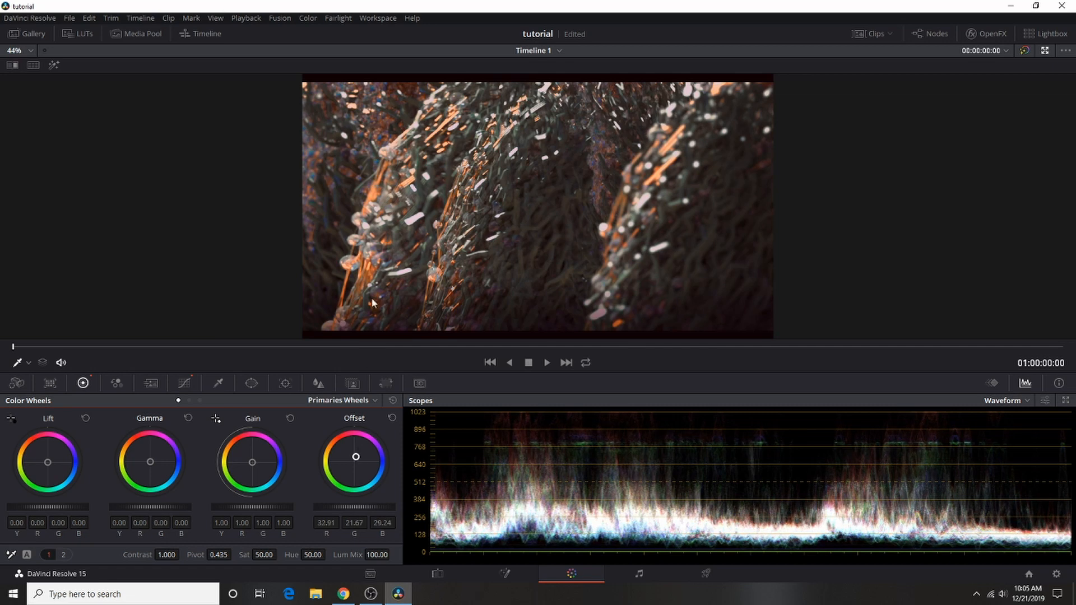
click(392, 417)
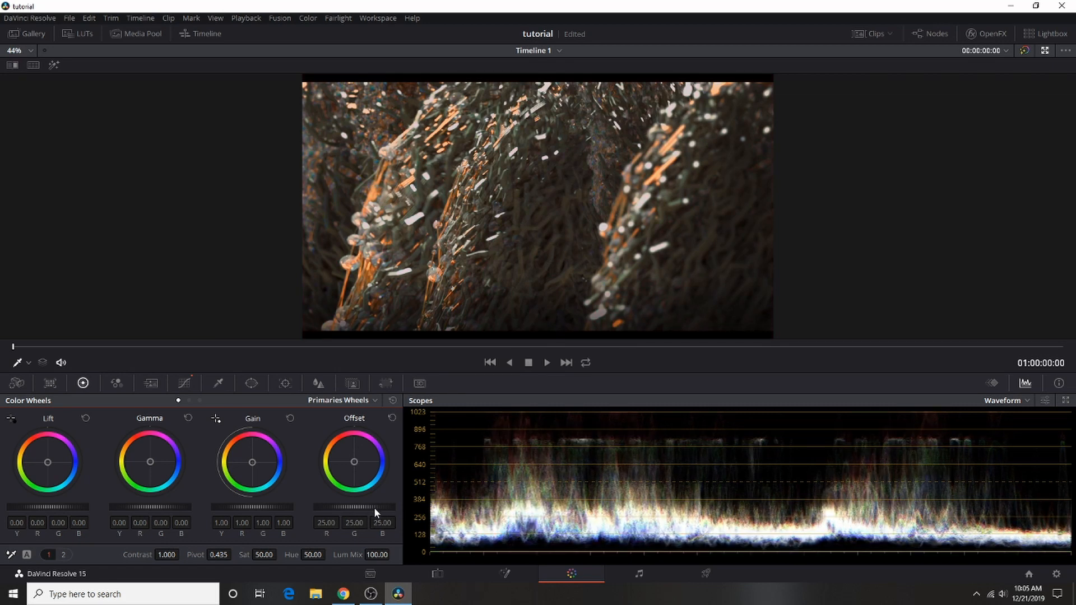
Lower the master offset to 19.10 and shift the gamma toward blue, at R 0.01, G -0.01, B 0.05
drag(375, 507, 350, 507)
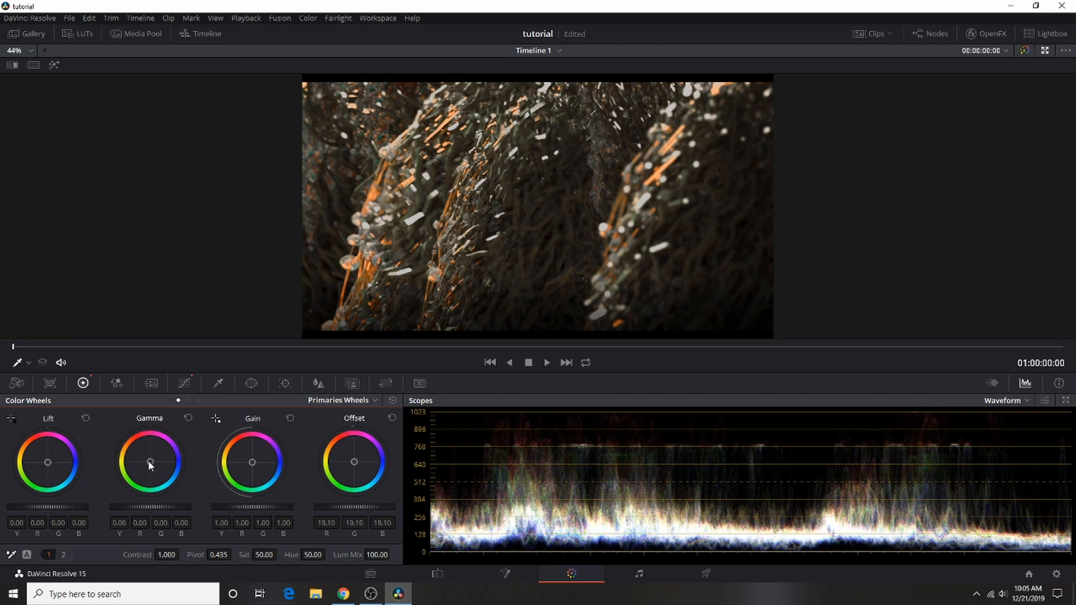
drag(148, 460, 154, 465)
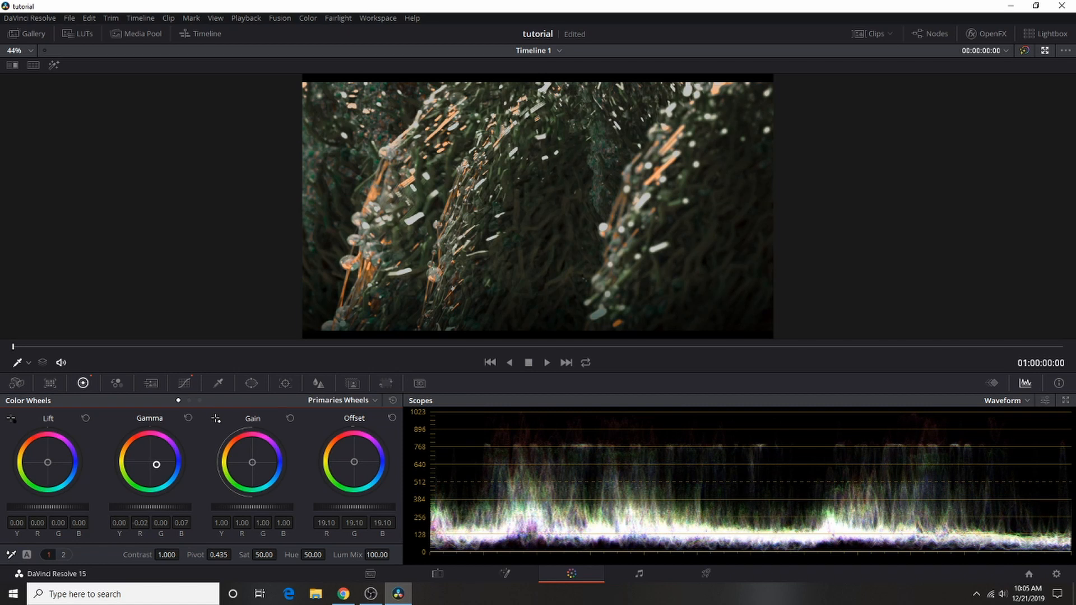
drag(157, 464, 155, 459)
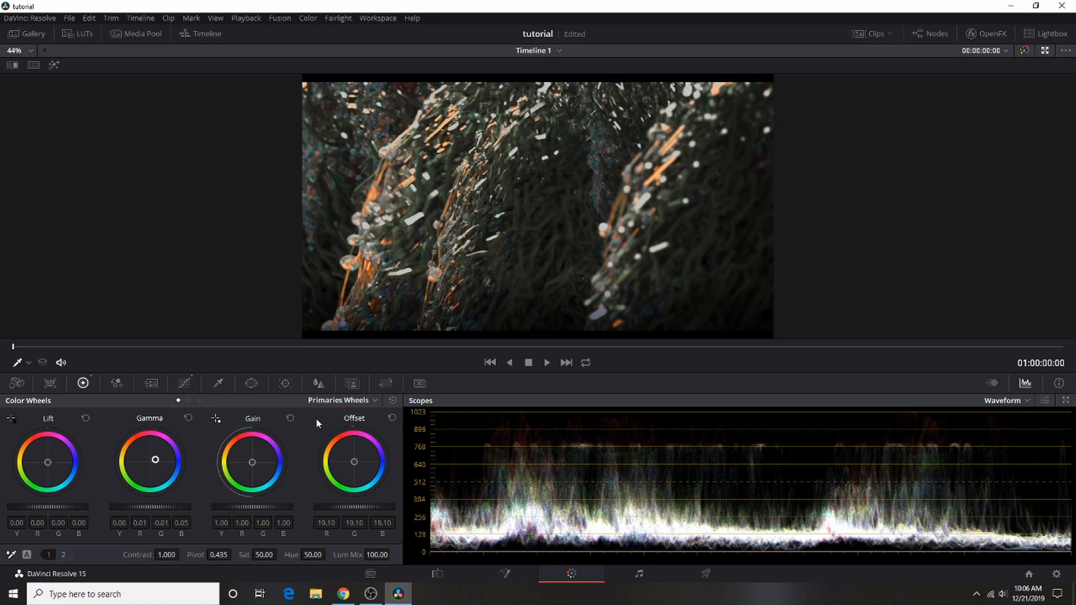
Try raising the Log highlight level to 0.52 and lowering it to -0.11
click(199, 400)
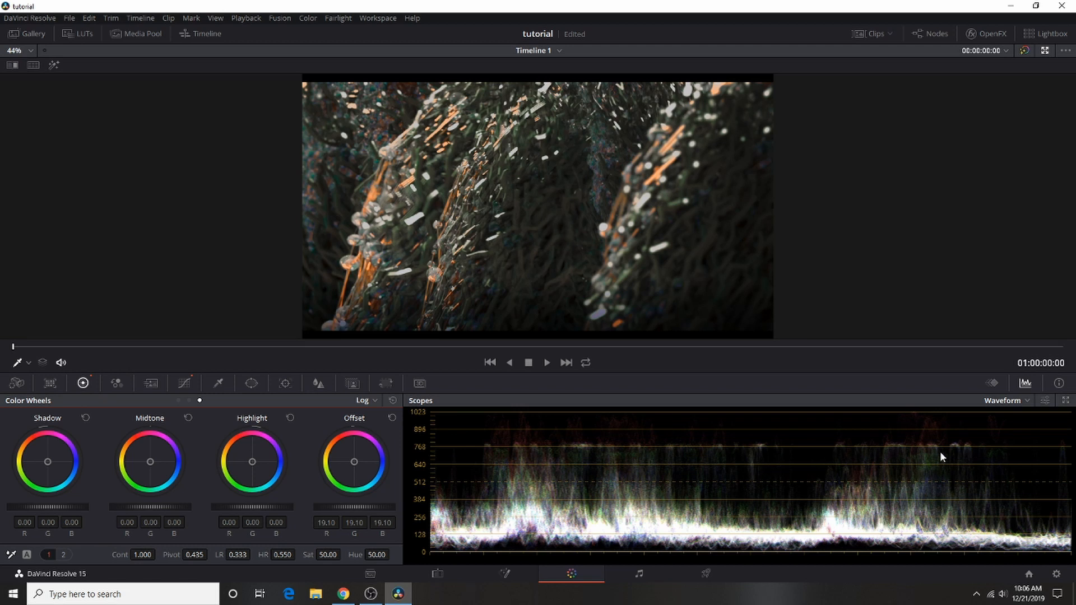
mouse_move(271, 507)
mouse_down()
mouse_move(227, 507)
mouse_move(292, 506)
mouse_up()
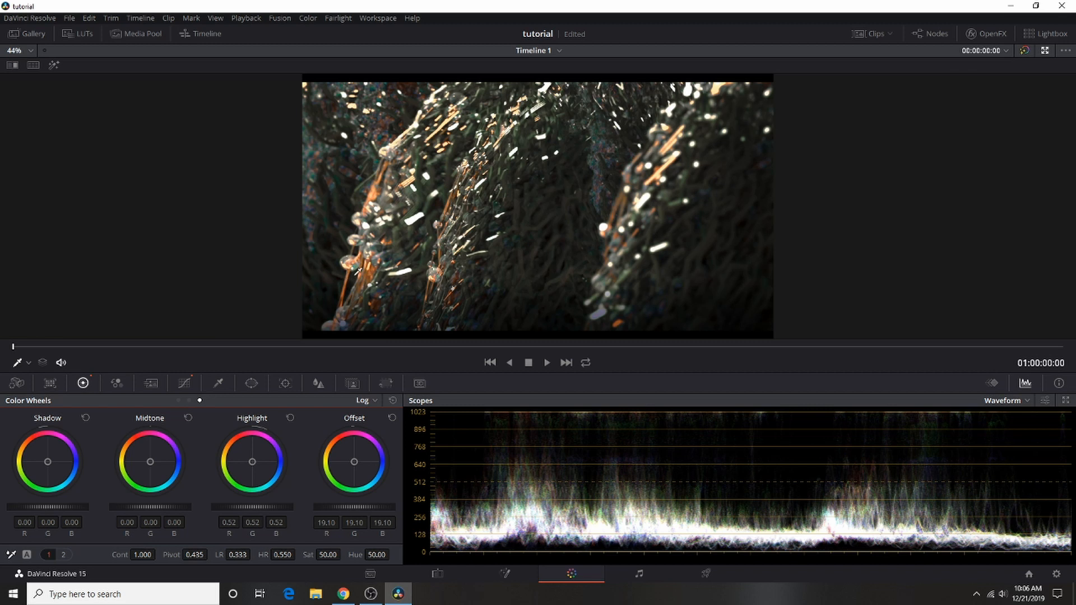
scroll(341, 270, up, 1)
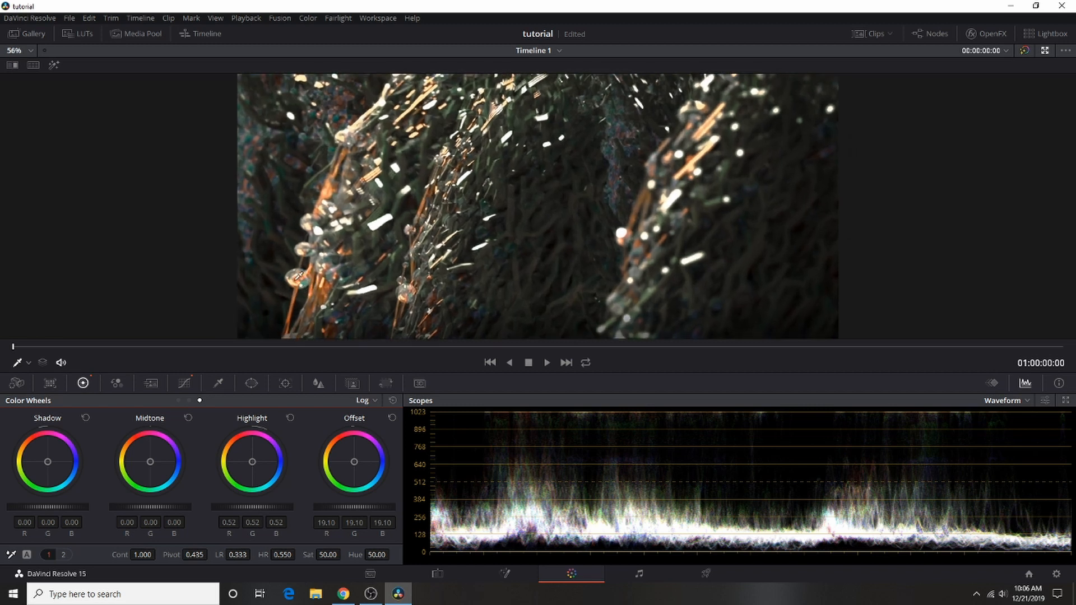
drag(272, 510, 235, 510)
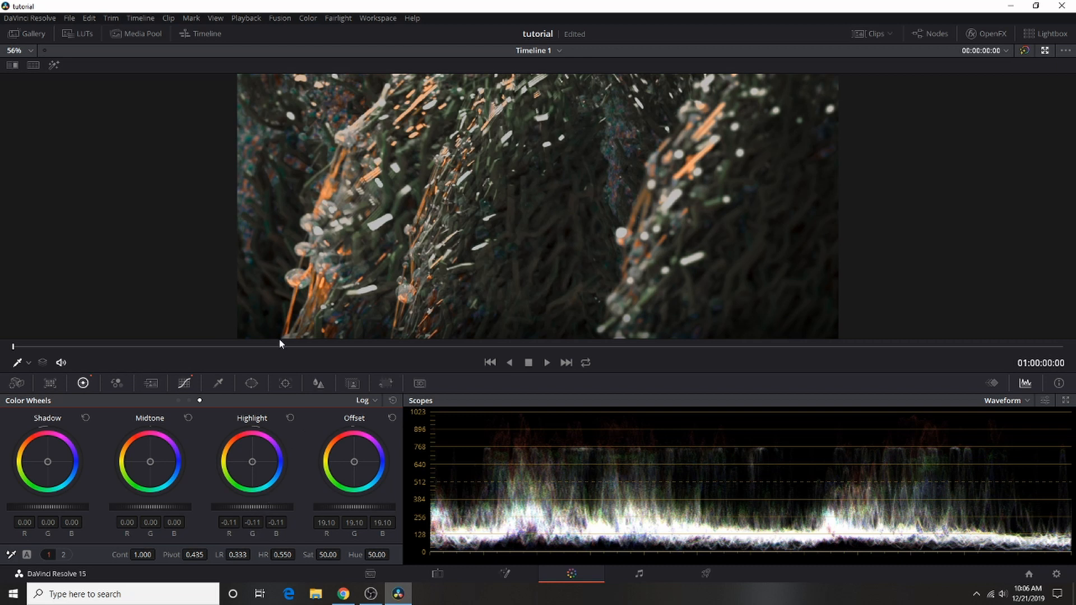
scroll(471, 278, down, 3)
scroll(471, 278, up, 1)
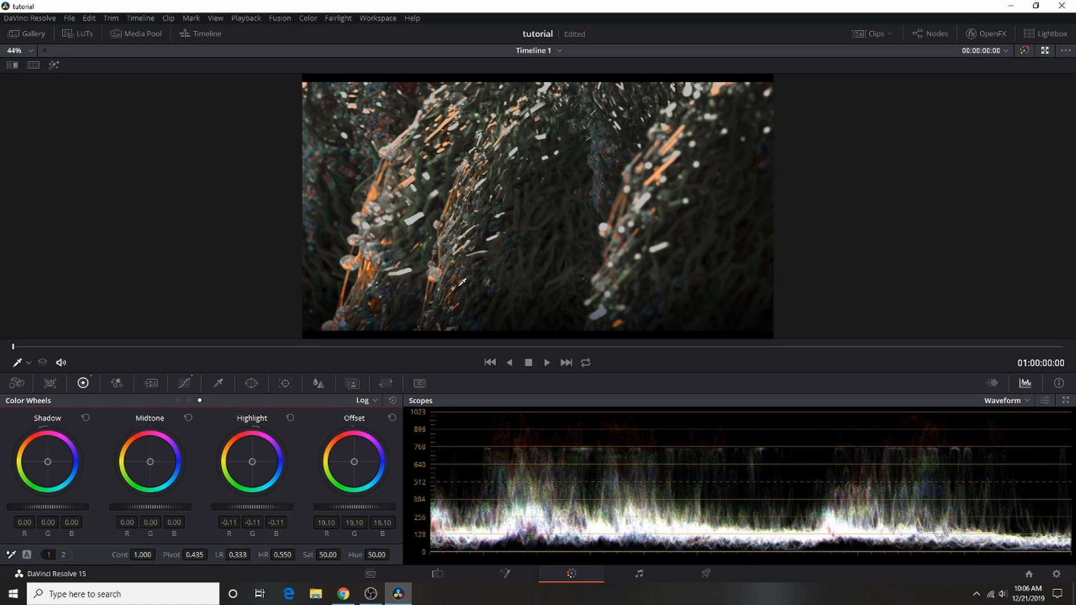
Reset the Log highlights and tint them toward green, at R -0.11, G 0.04, B -0.12
click(290, 418)
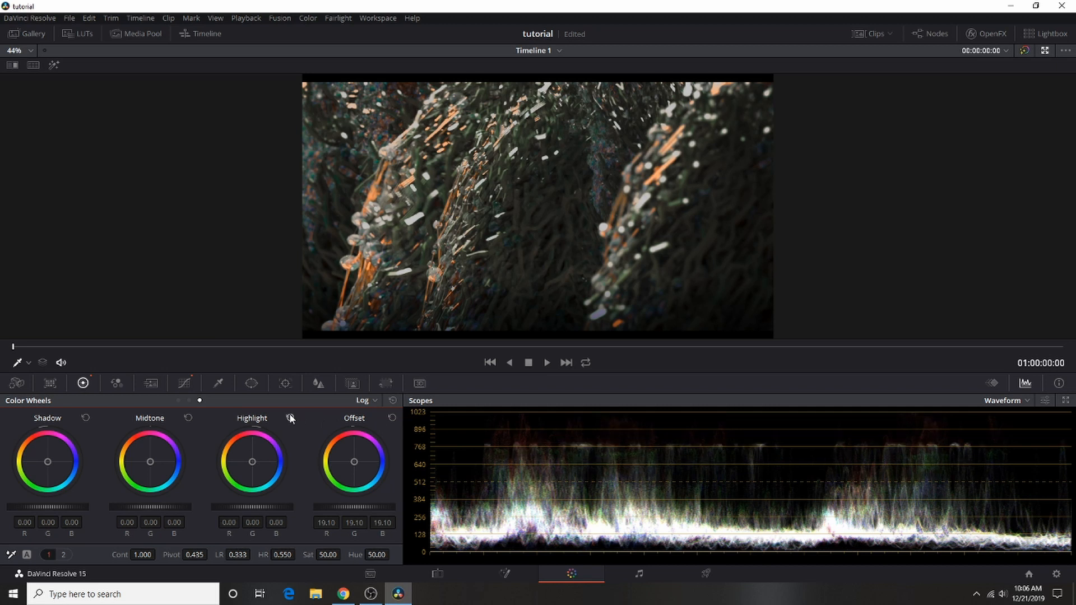
mouse_move(251, 464)
mouse_down()
mouse_move(258, 458)
mouse_move(249, 464)
mouse_up()
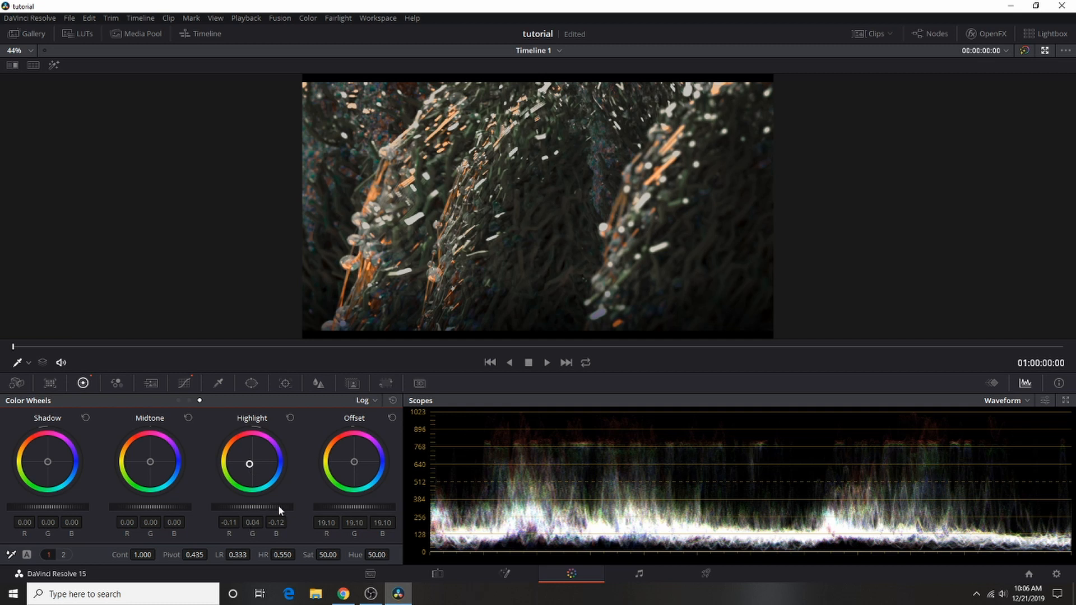
Try lowering the Log highlights to R -0.30, G -0.15, B -0.31 and raising the midtone level to 0.21
drag(278, 505, 264, 506)
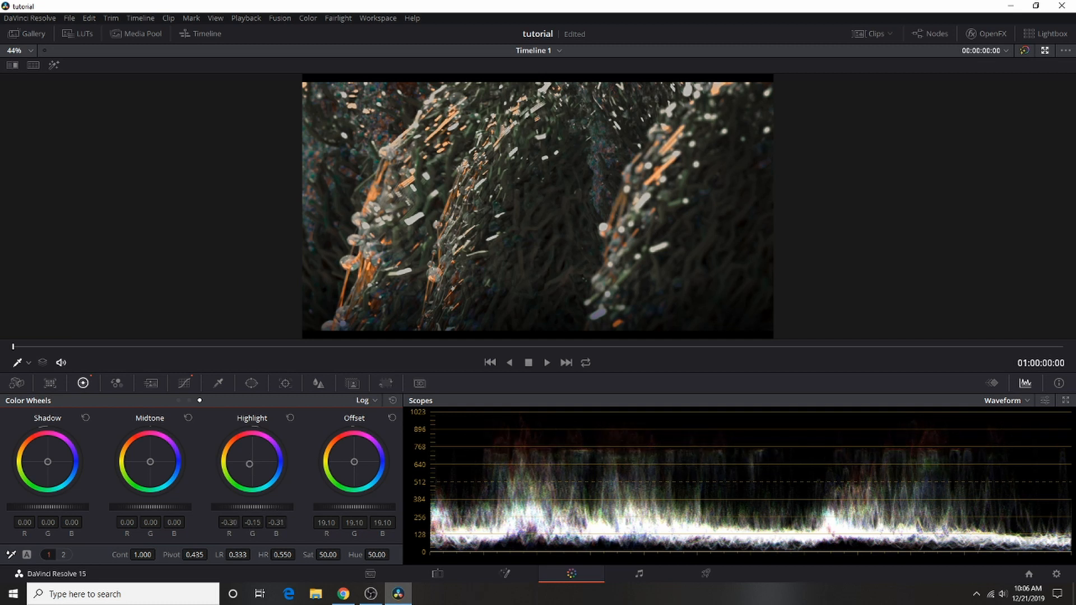
drag(235, 507, 245, 507)
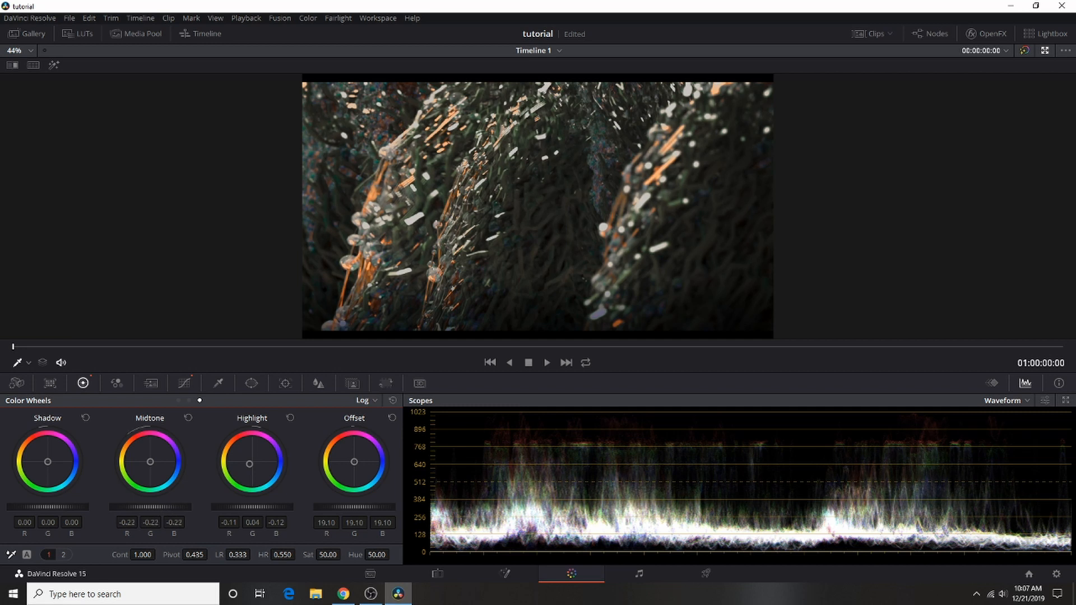
mouse_move(157, 504)
mouse_down()
mouse_move(190, 505)
mouse_move(167, 505)
mouse_up()
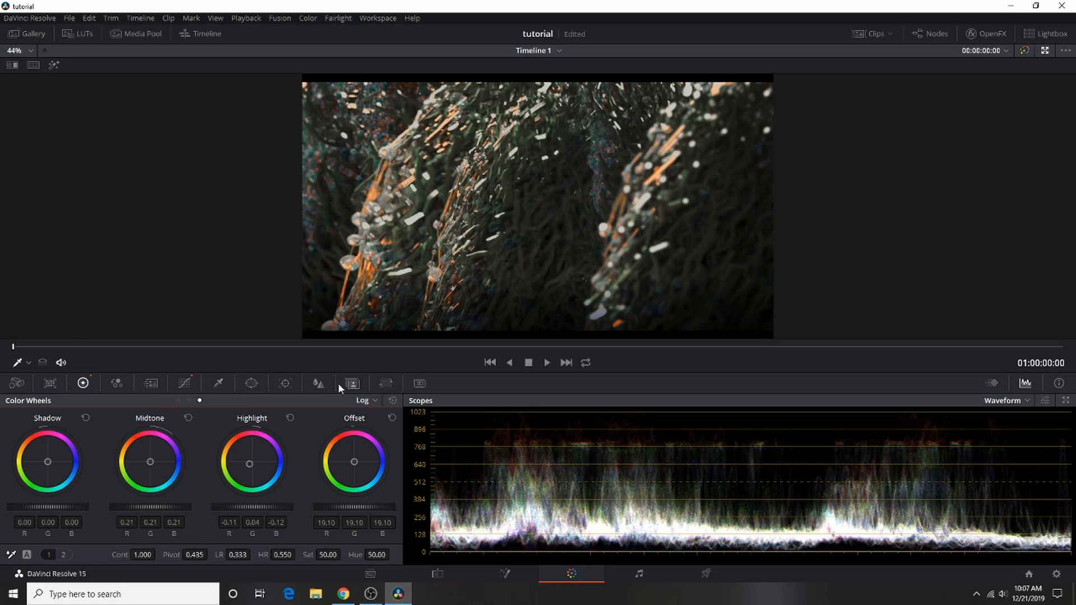
Try blurring the image with a radius of 0.90 on all channels, and reset the radius
click(319, 384)
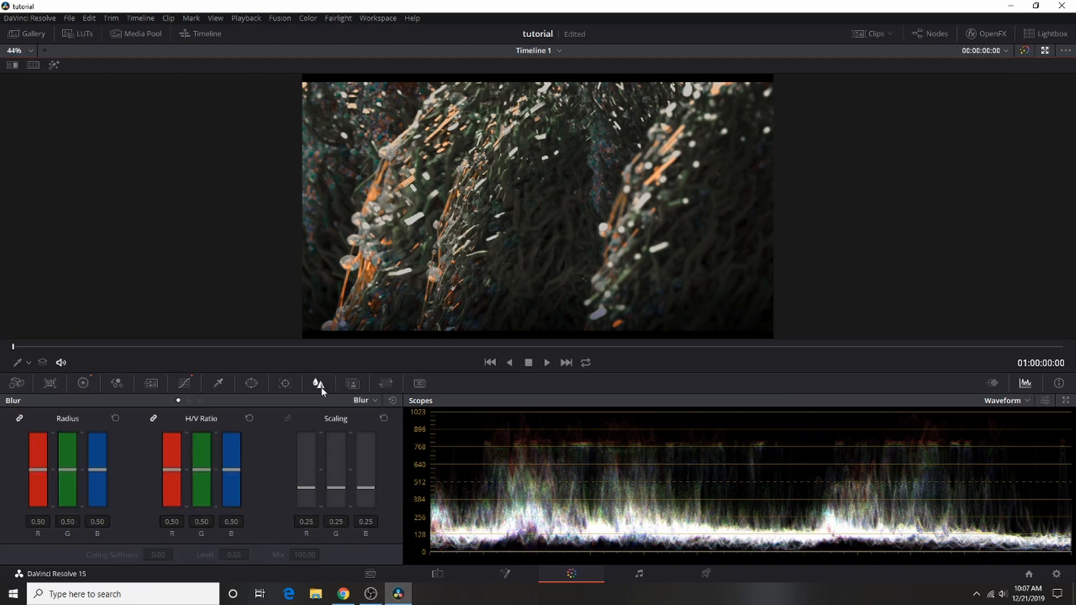
click(368, 404)
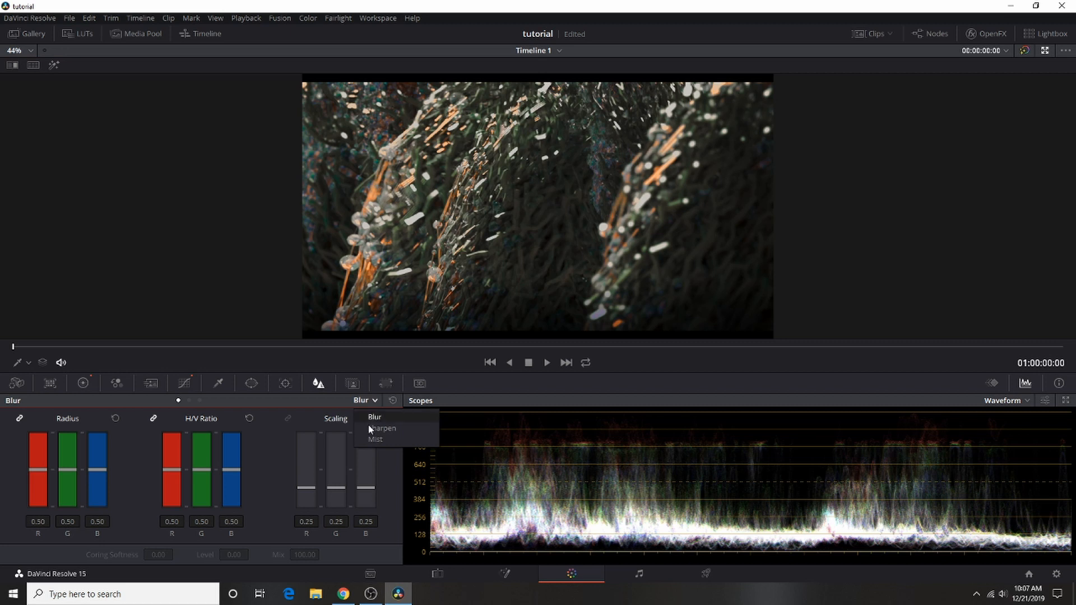
click(372, 418)
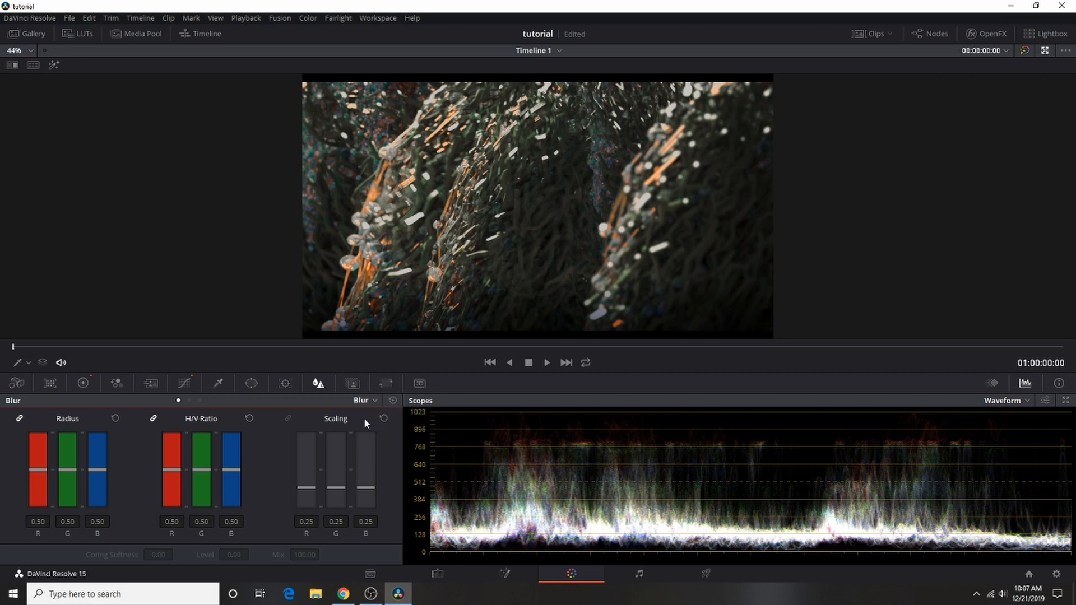
drag(99, 469, 103, 431)
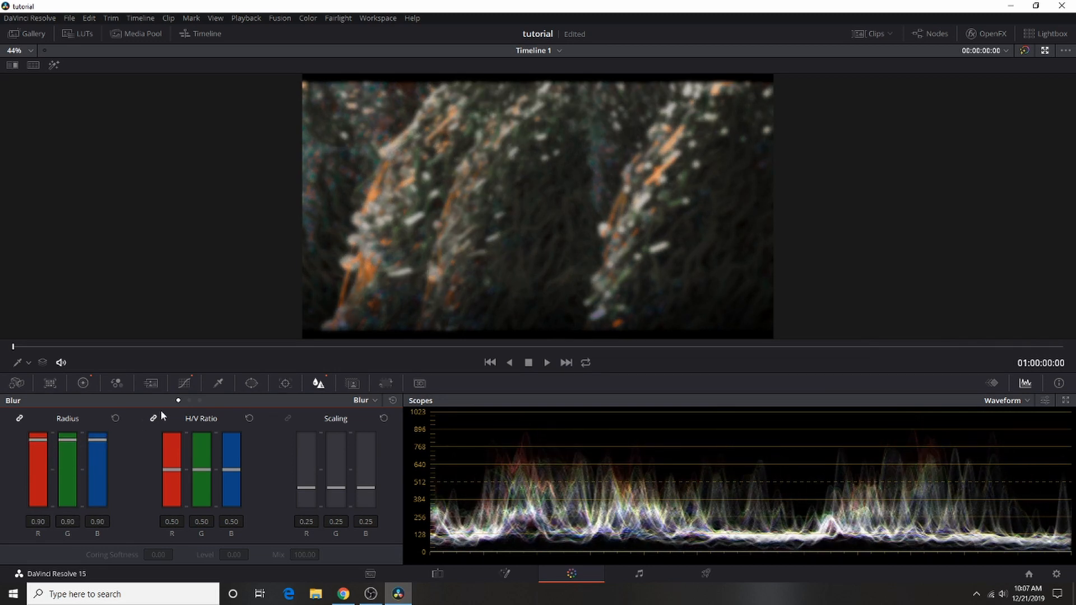
click(116, 421)
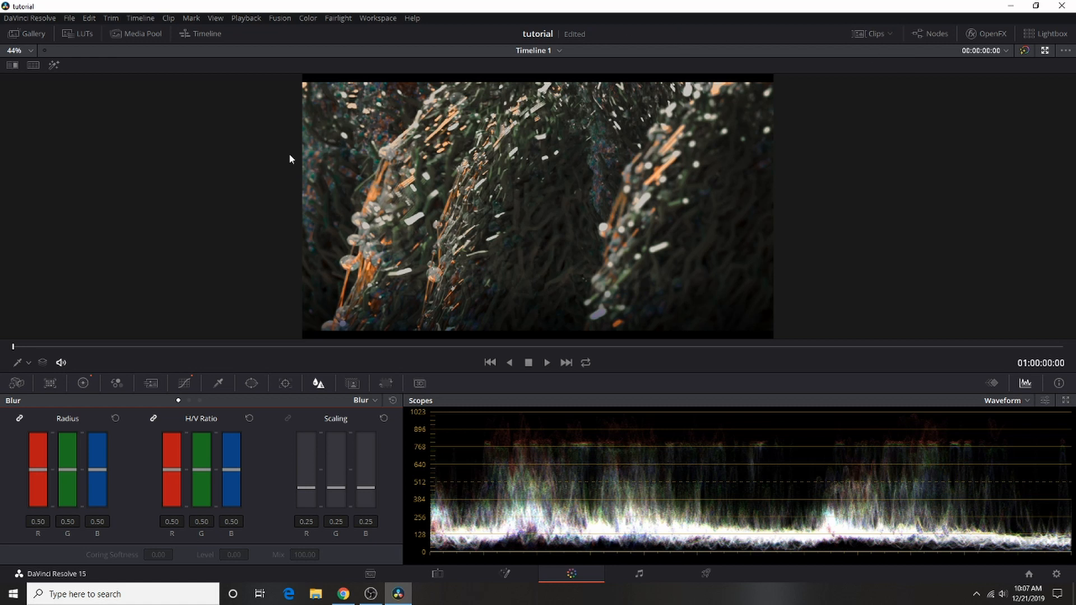
Return to the Log wheels, reset the midtones and lower the midtone level to -0.11
click(80, 384)
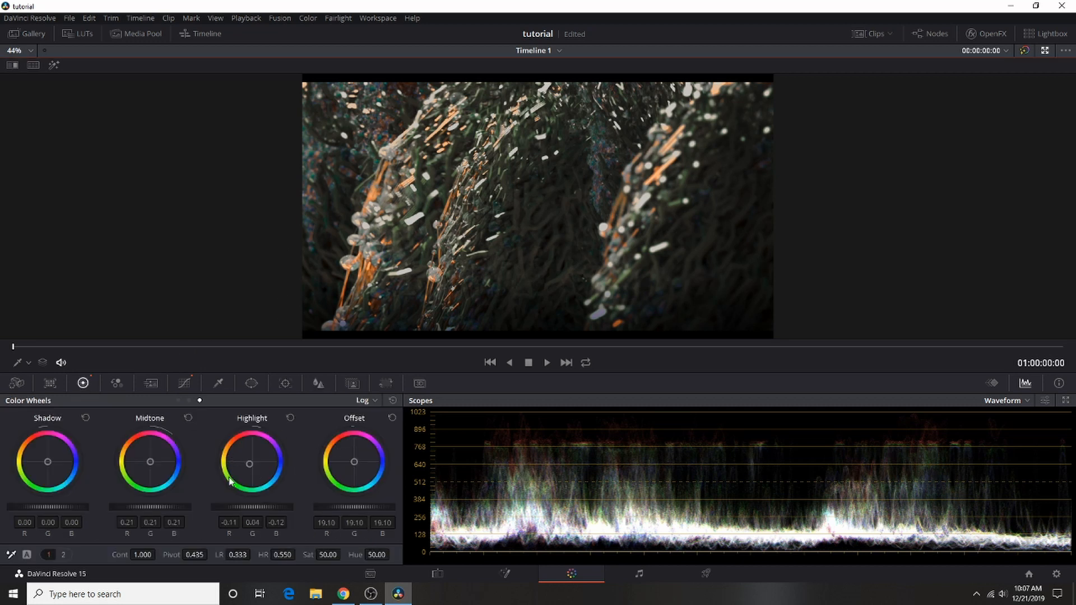
mouse_move(149, 460)
mouse_down()
mouse_move(141, 471)
mouse_move(155, 451)
mouse_up()
click(188, 418)
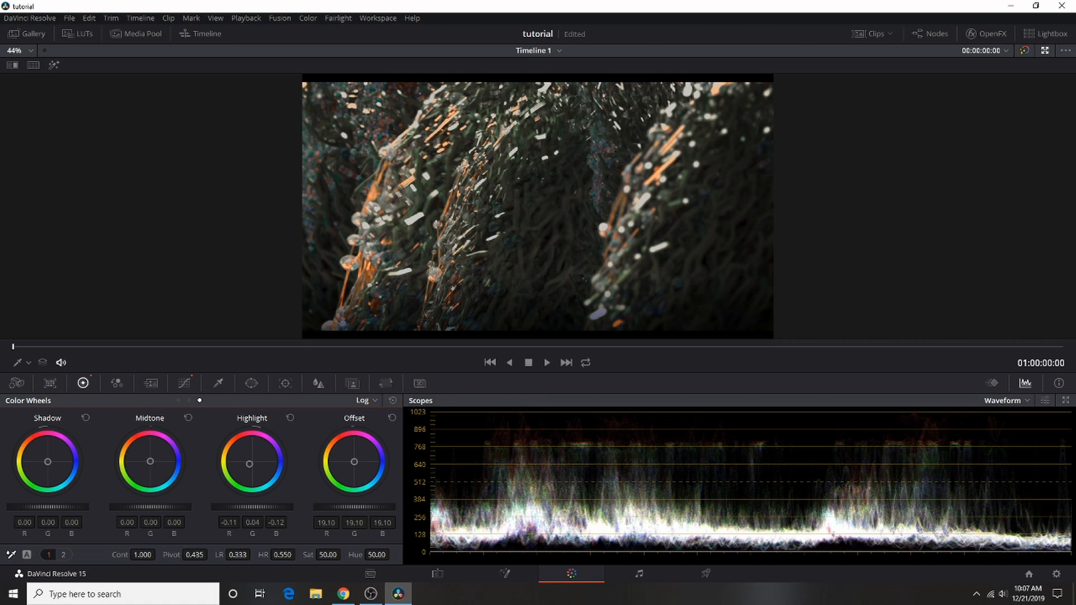
drag(156, 509, 141, 509)
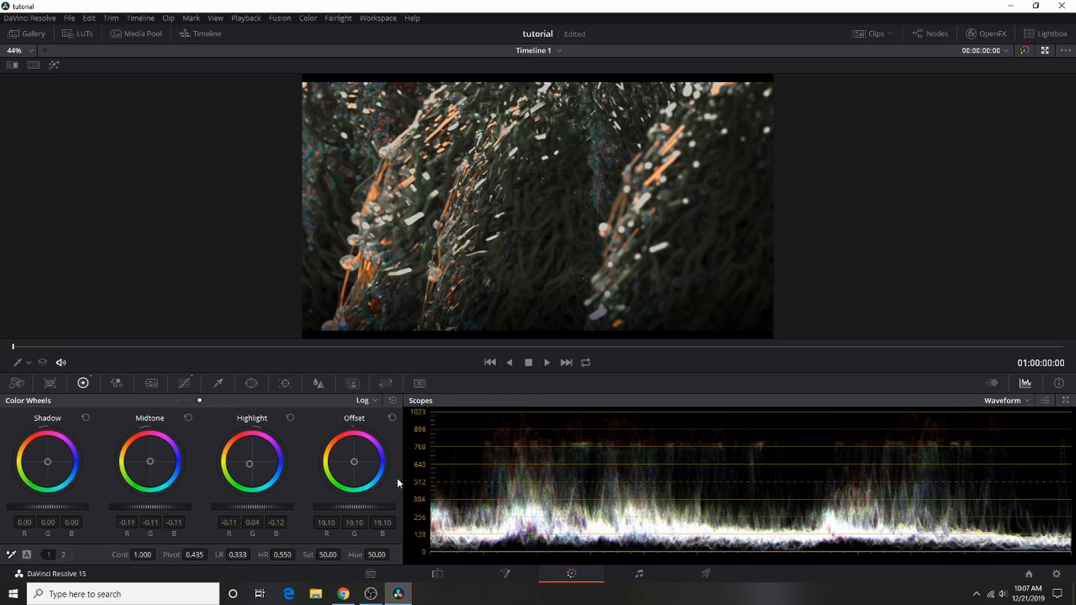
Try tinting the Log offset toward blue and shifting the shadow color, reset both wheels, and switch back to Primaries Wheels
drag(358, 463, 359, 465)
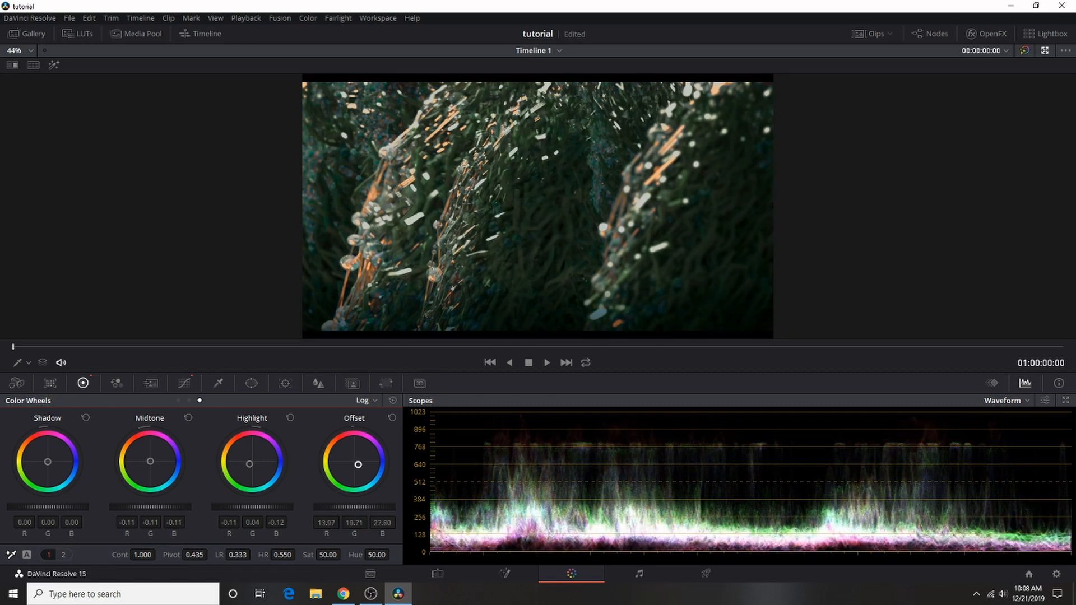
click(394, 418)
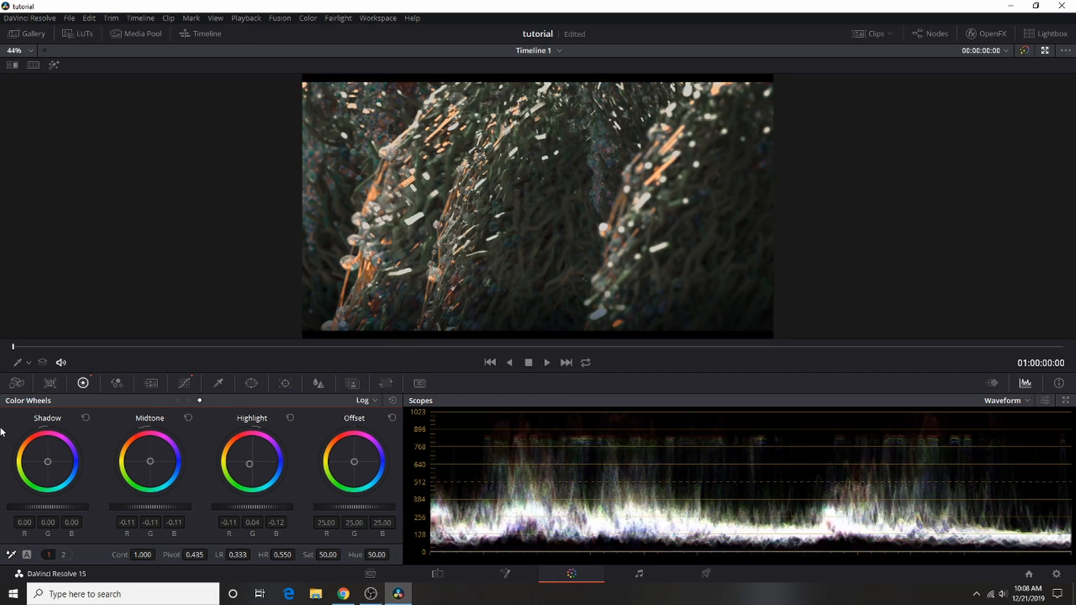
drag(42, 459, 53, 464)
click(85, 418)
click(178, 401)
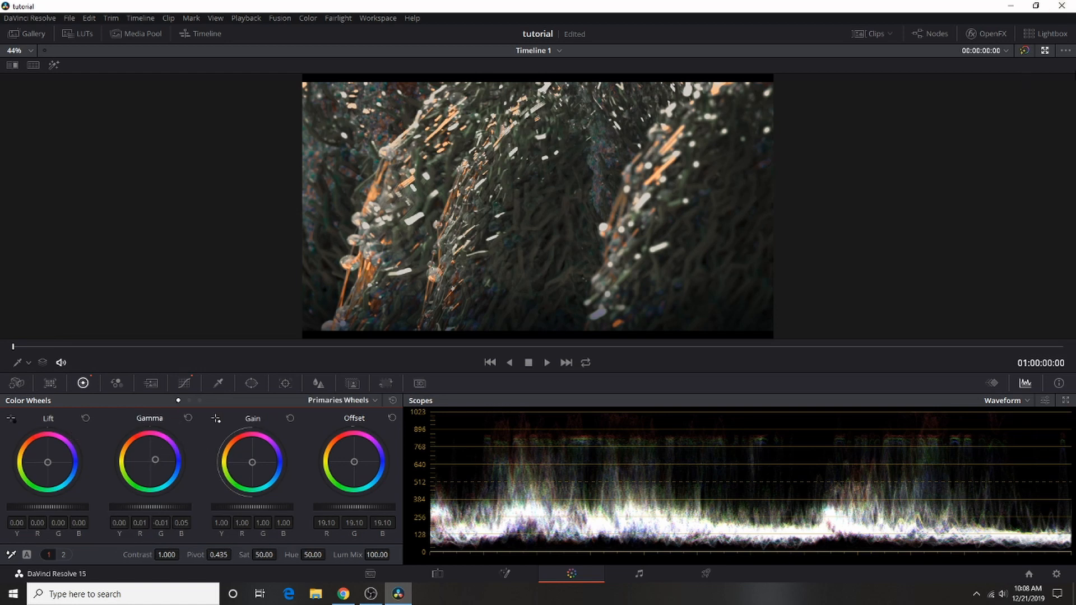
Restore the node graph beside the viewer and examine the node types that can be added
click(1044, 52)
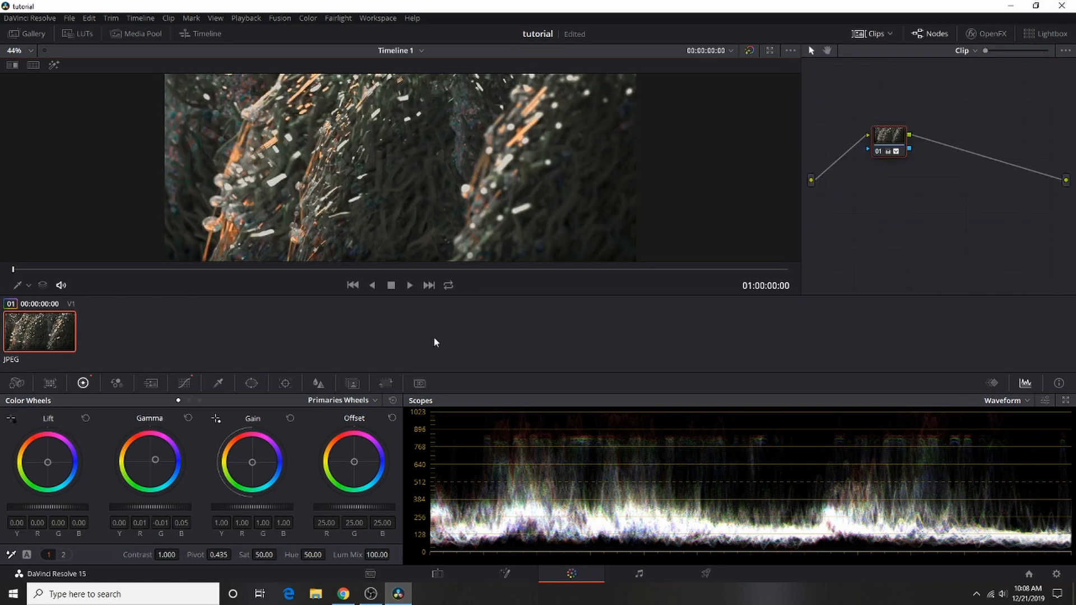
right_click(913, 188)
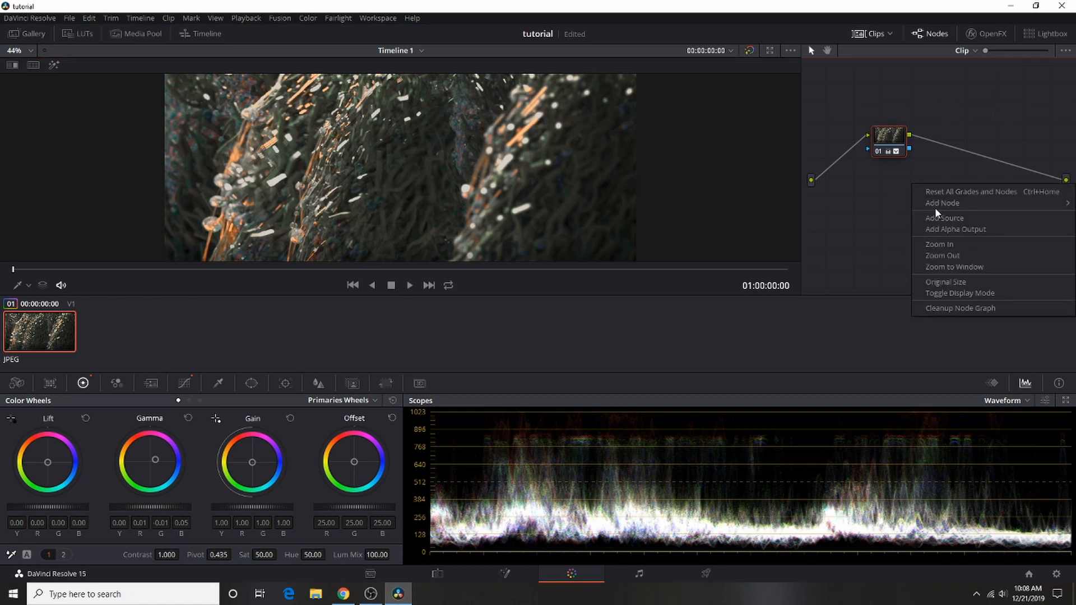
mouse_move(930, 206)
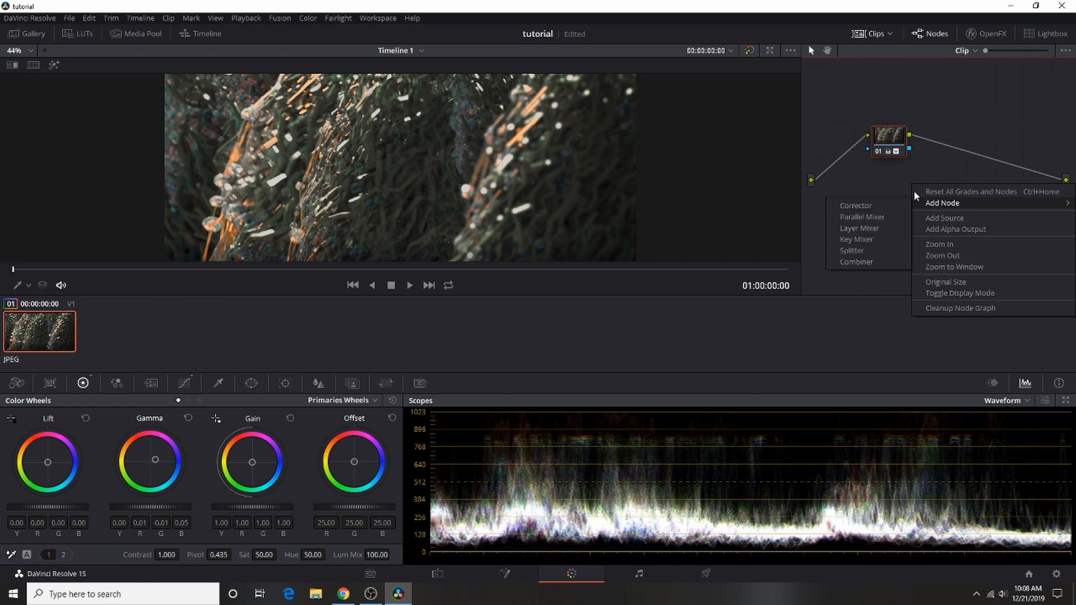
click(928, 164)
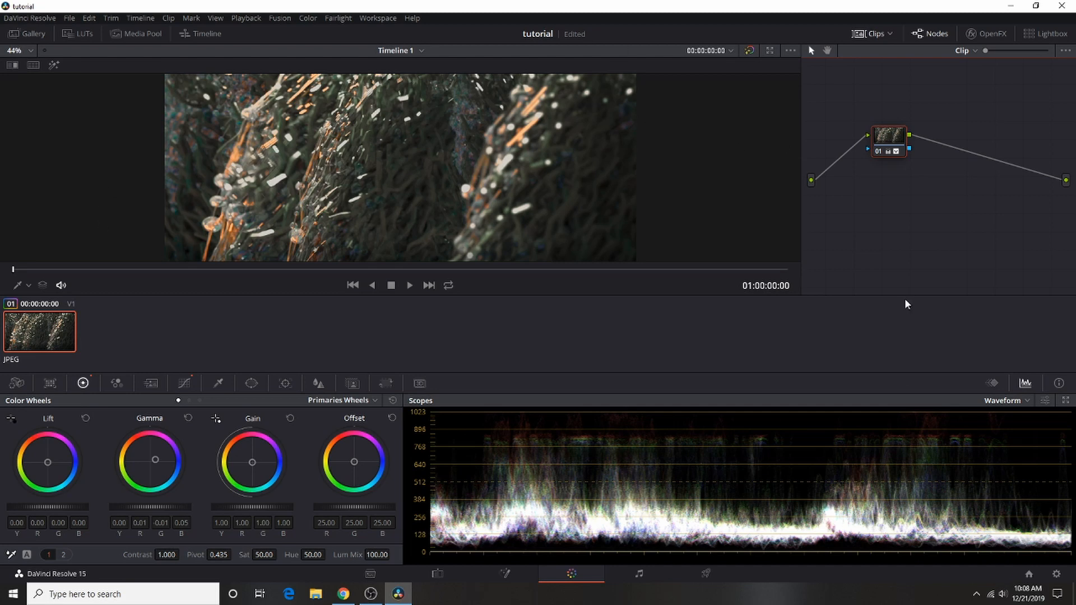
drag(858, 449, 830, 461)
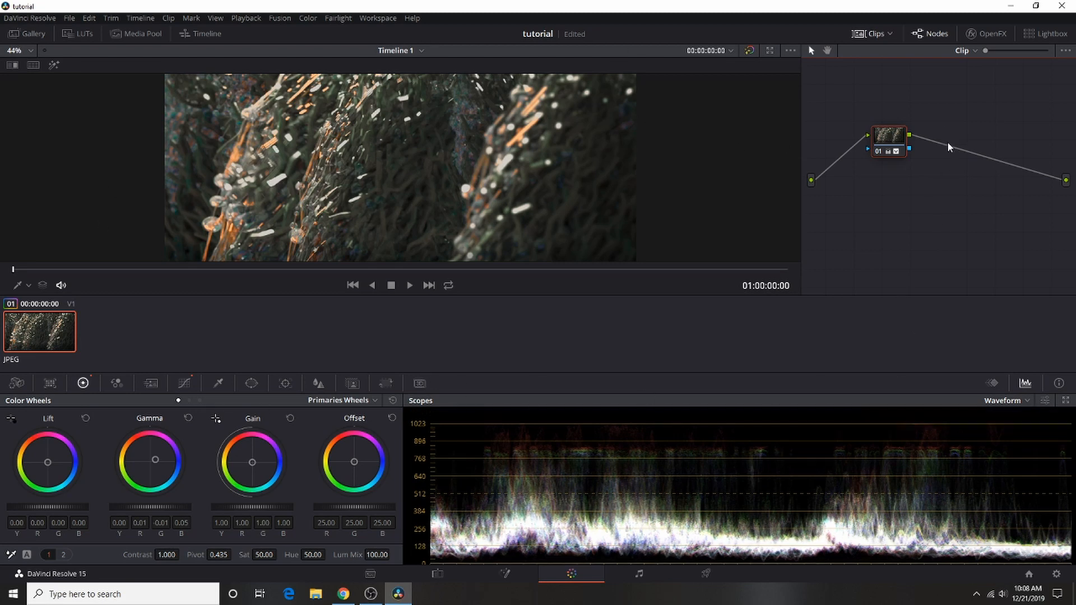
click(773, 51)
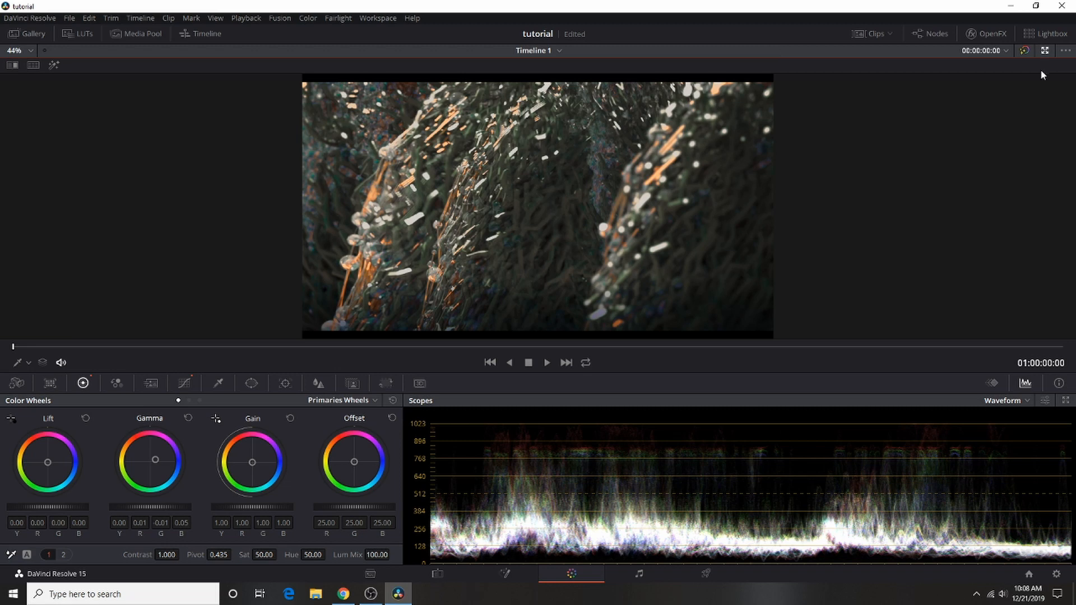
click(1048, 52)
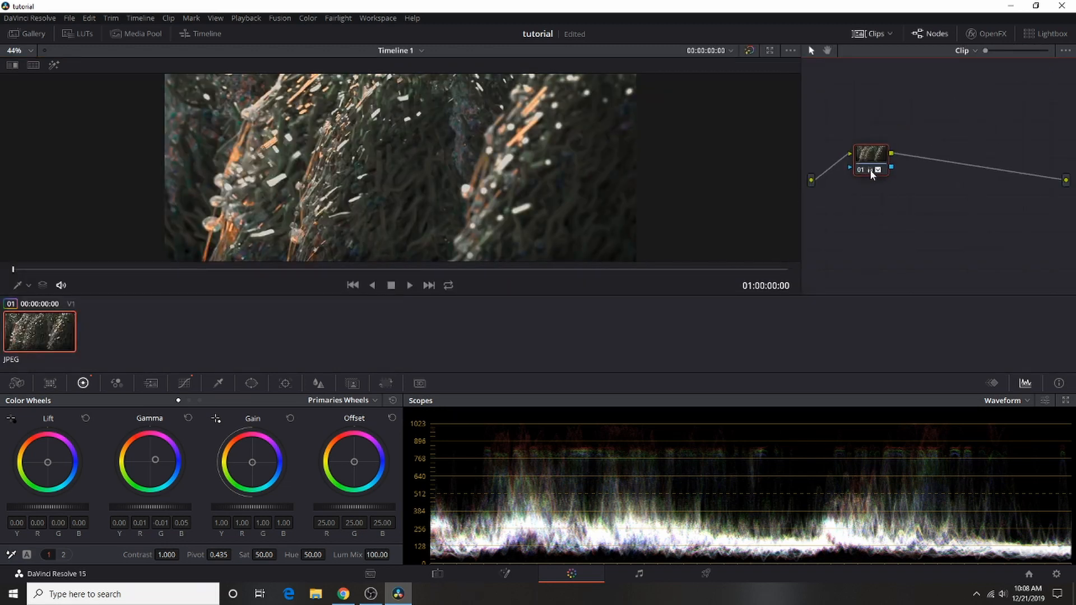
Add a Corrector node and insert it on the connection between node 01 and the output
drag(873, 174, 858, 176)
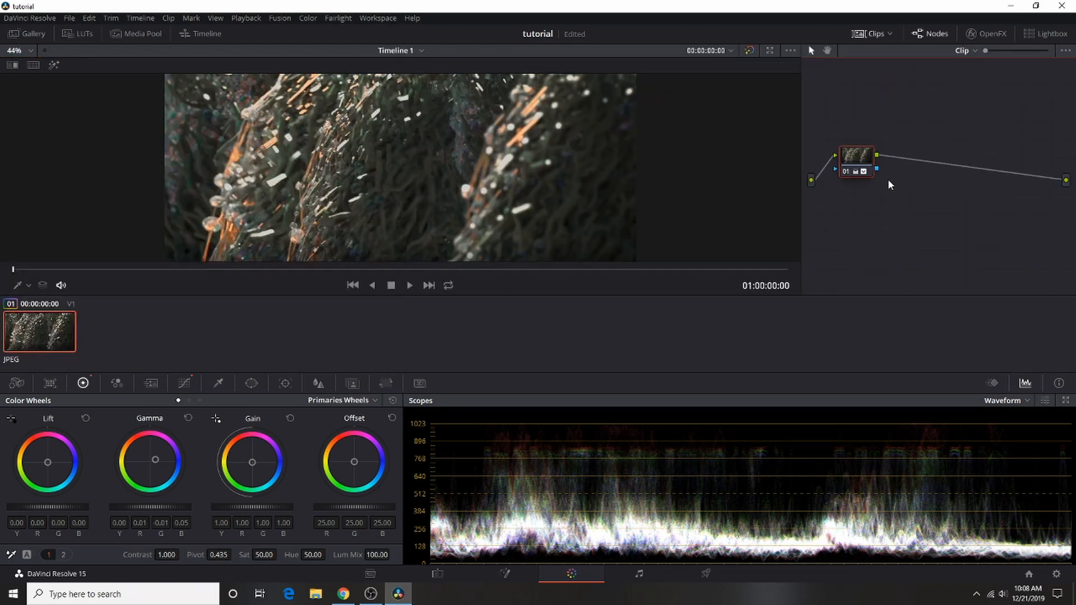
right_click(944, 185)
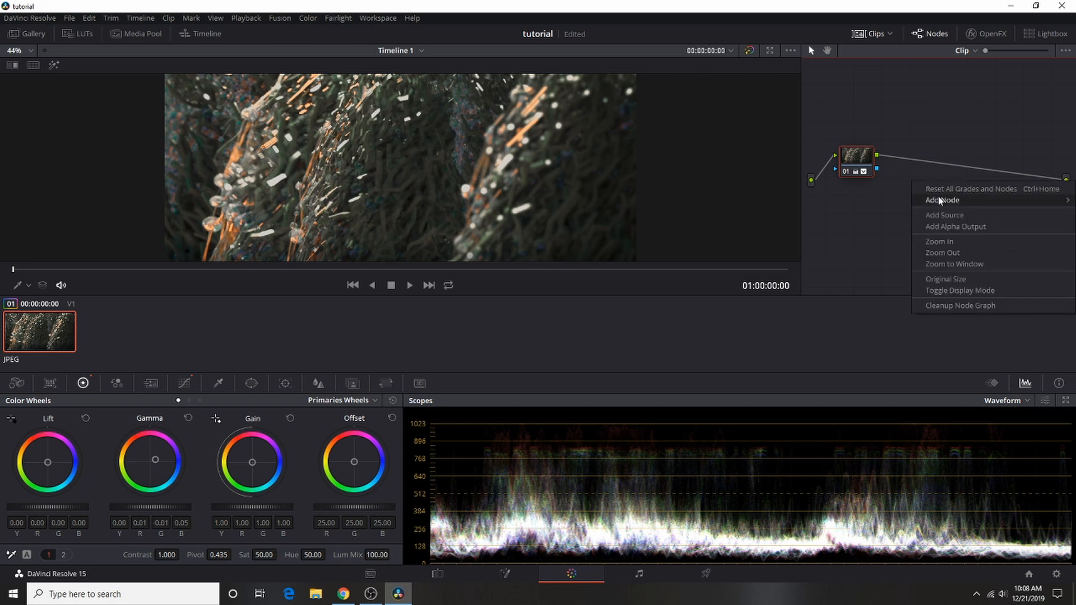
mouse_move(938, 200)
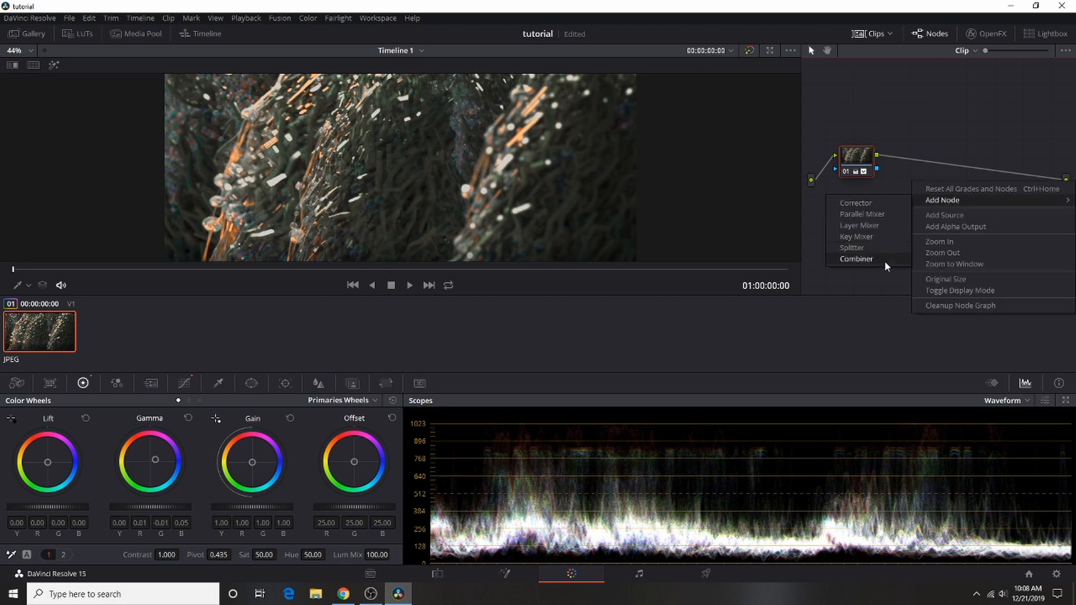
click(863, 206)
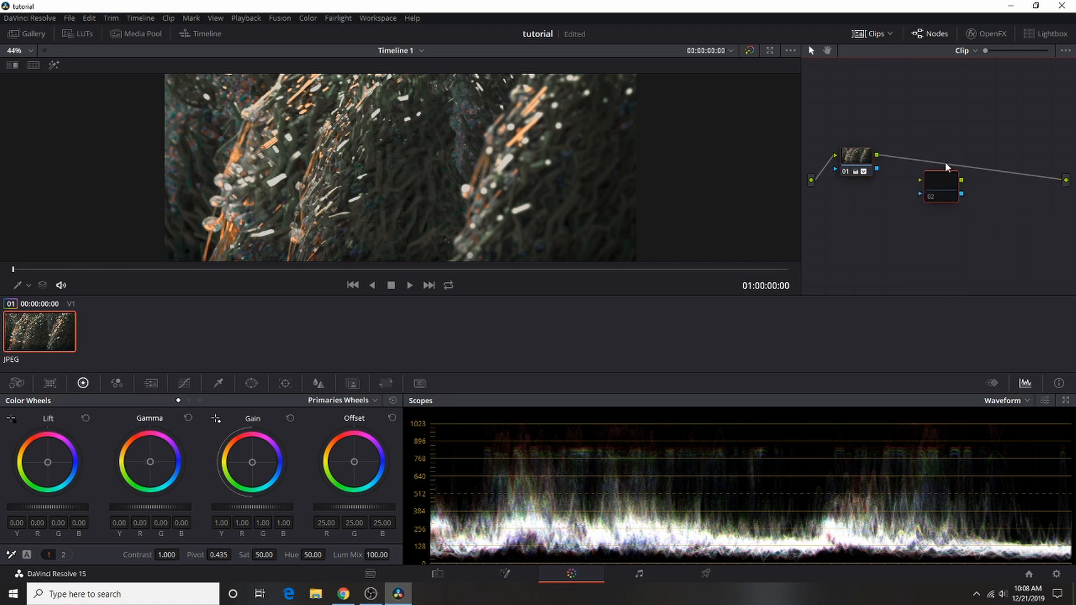
drag(931, 179, 902, 156)
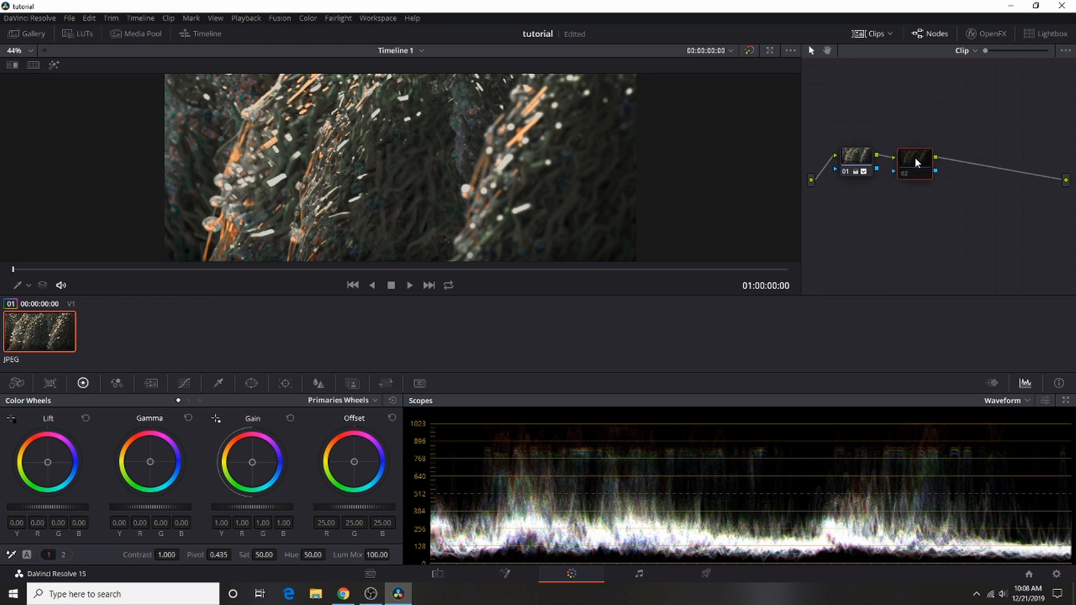
Enlarge the viewer, try shifting and reset node 02's lift, and tint its gain toward blue at R 0.62, G 1.04, B 1.72
click(772, 51)
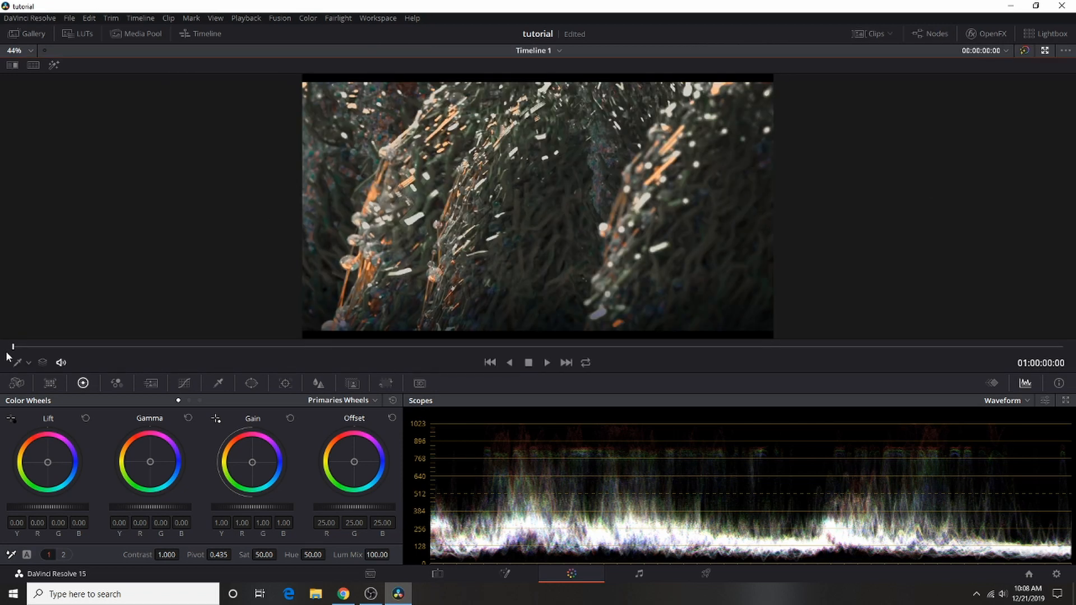
drag(48, 463, 46, 459)
click(85, 420)
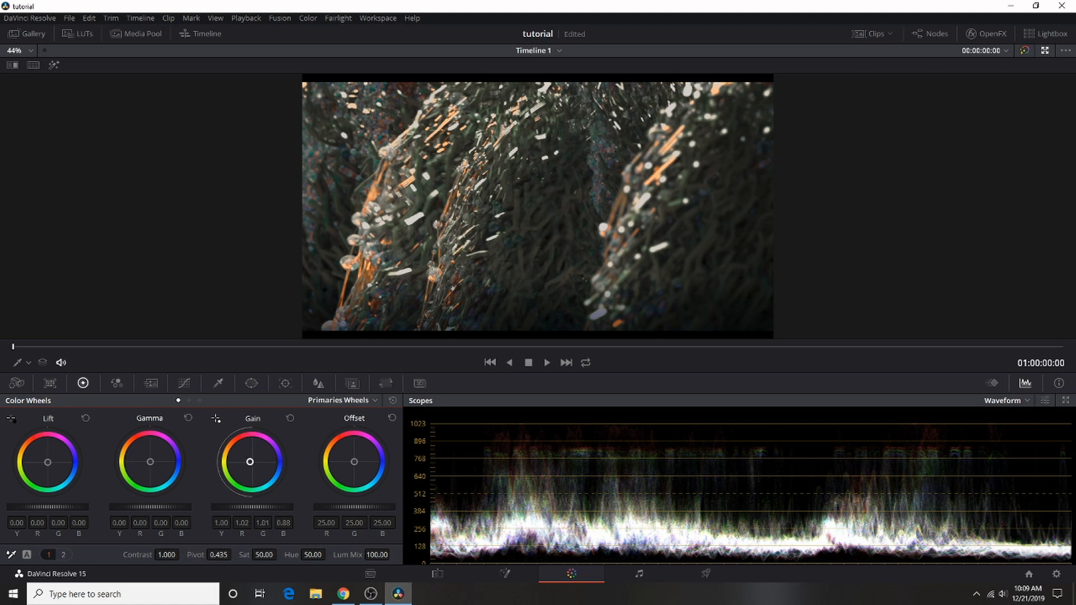
drag(241, 455, 262, 468)
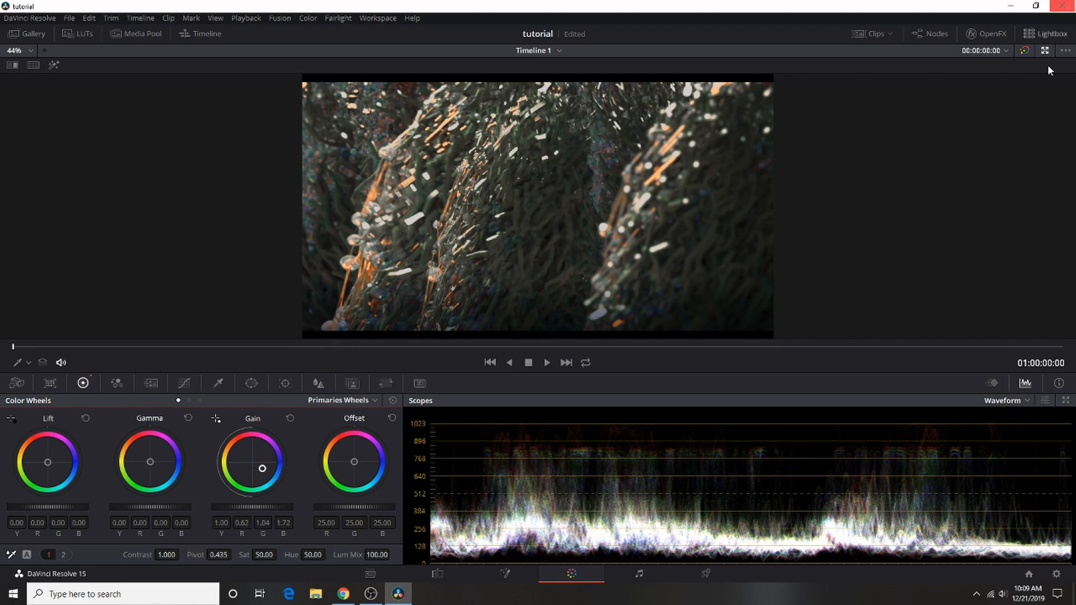
Restore the node graph, enable node 02, and bypass all grades to compare with the original image
click(1046, 51)
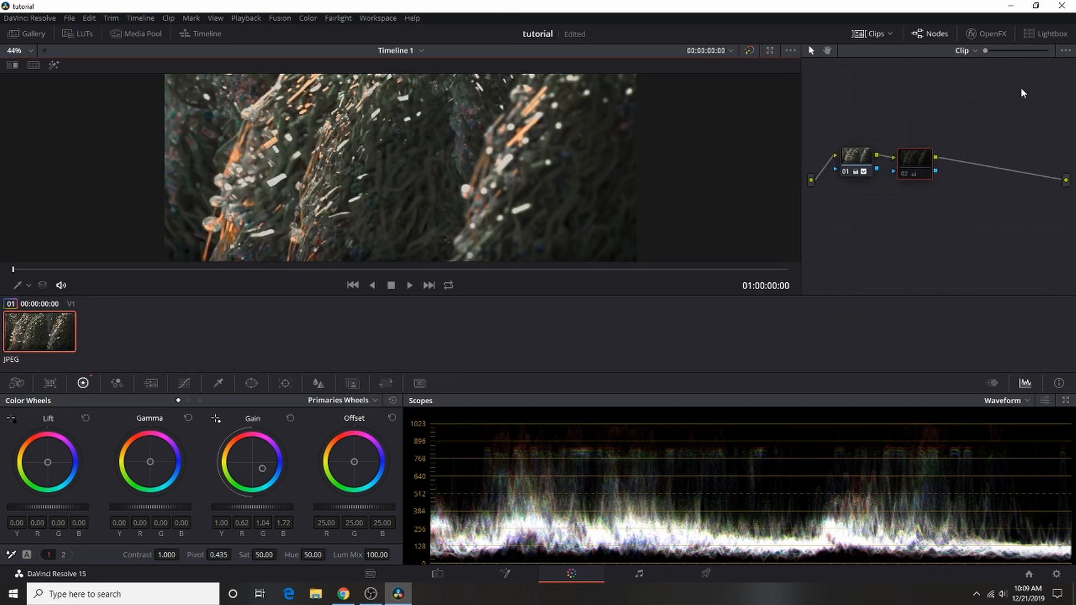
drag(920, 156, 921, 162)
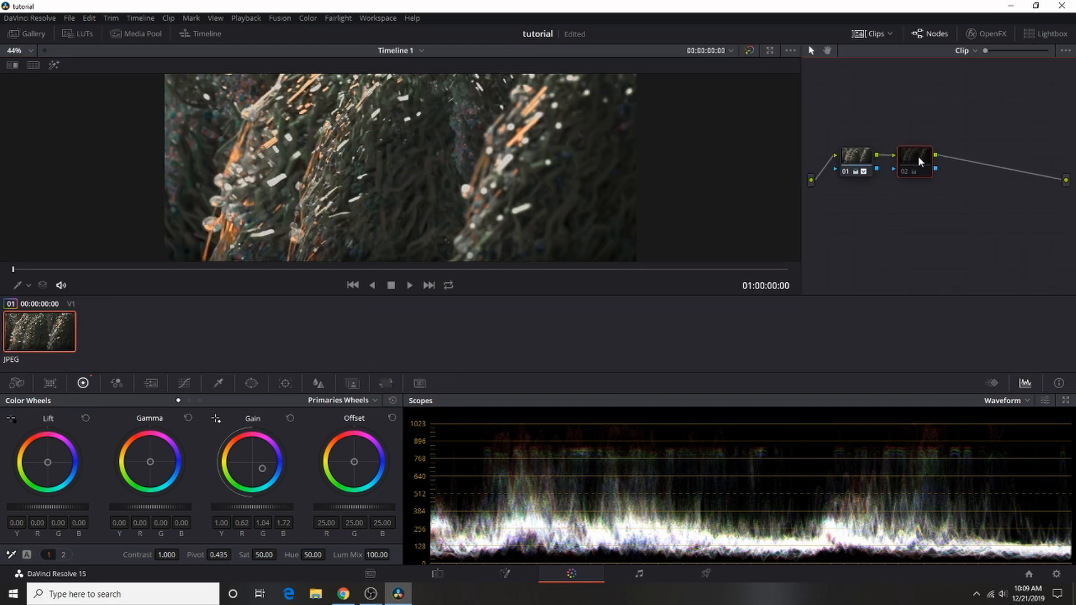
right_click(920, 162)
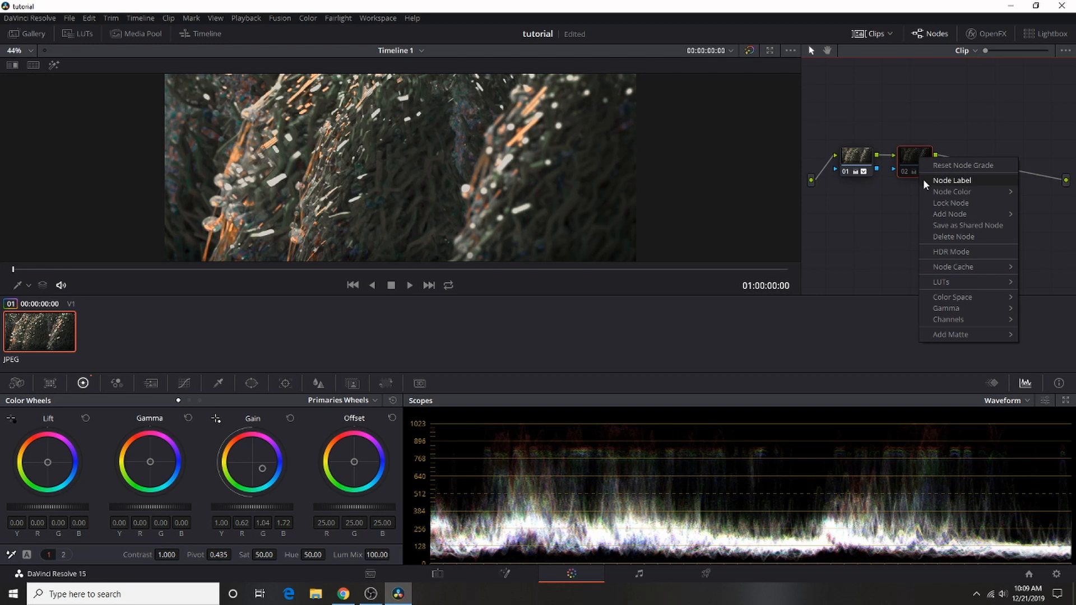
click(915, 155)
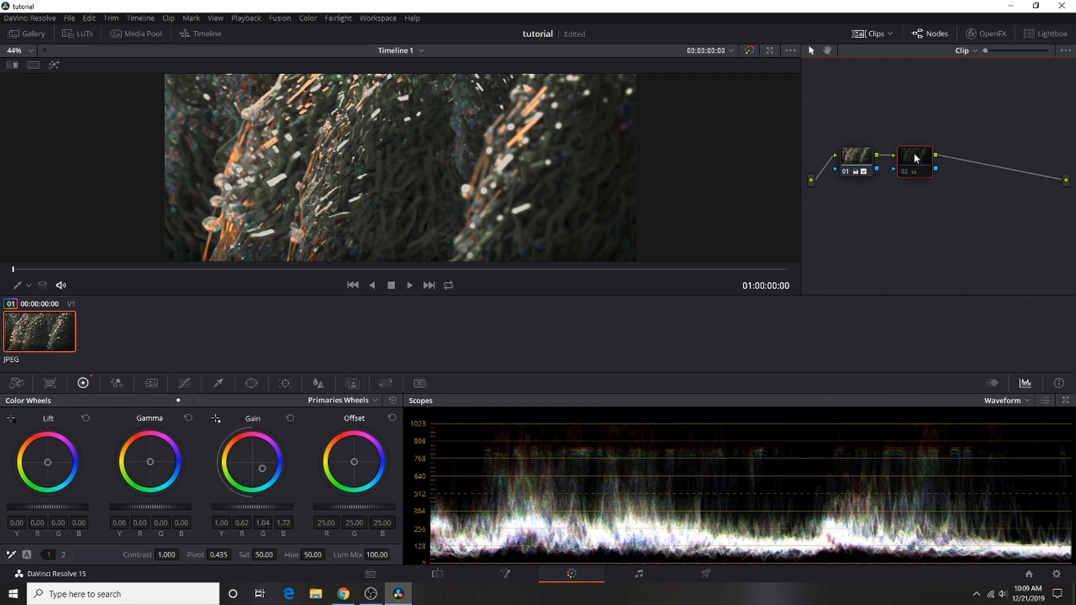
key(ctrl+d)
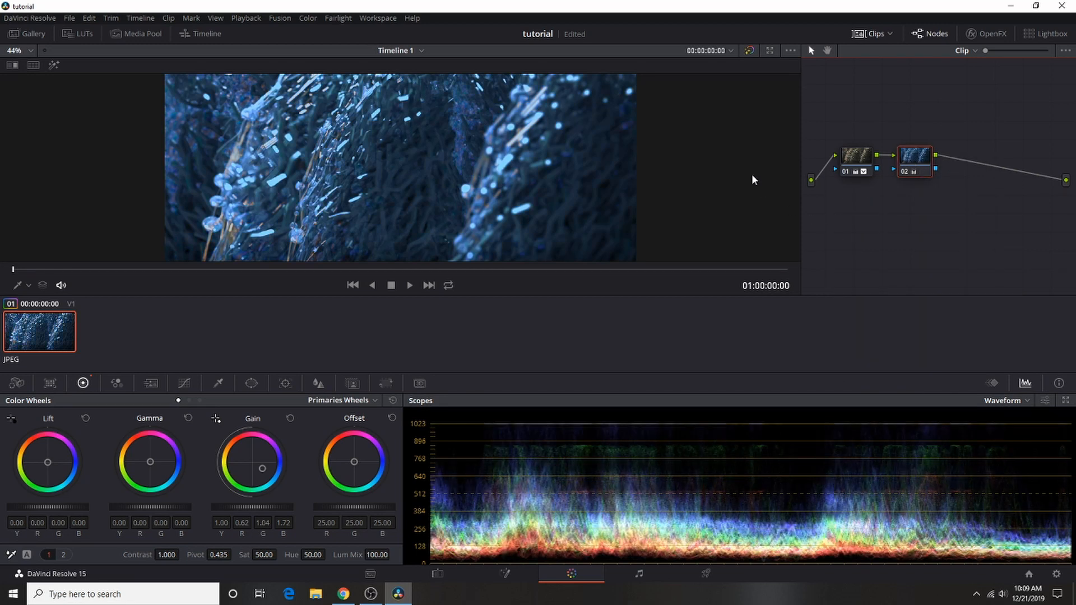
click(750, 50)
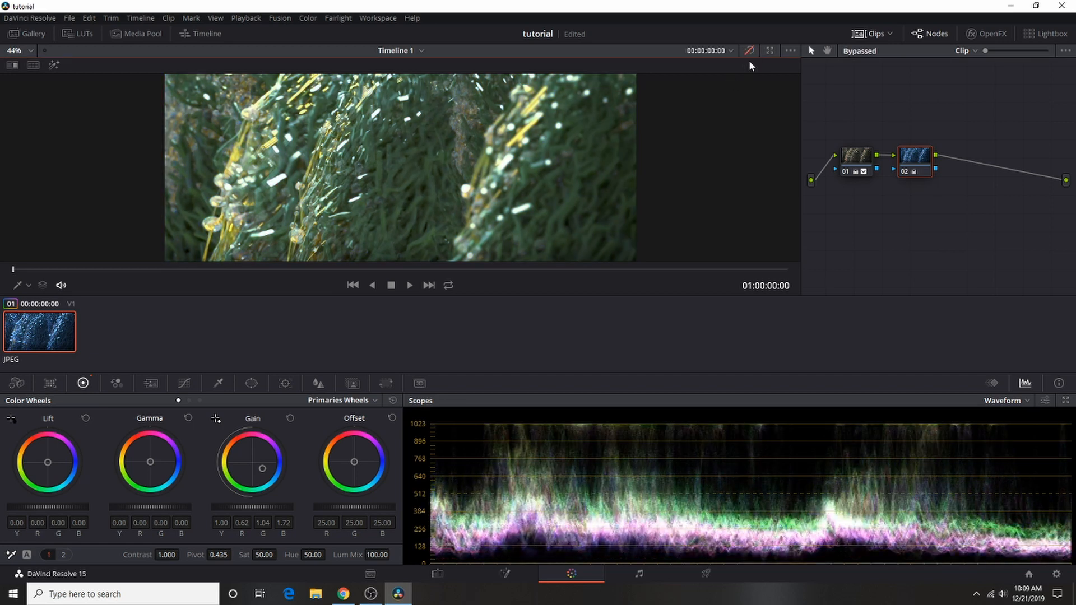
Turn the grades back on, enlarge the viewer, and reset node 02's gain
click(750, 51)
click(770, 50)
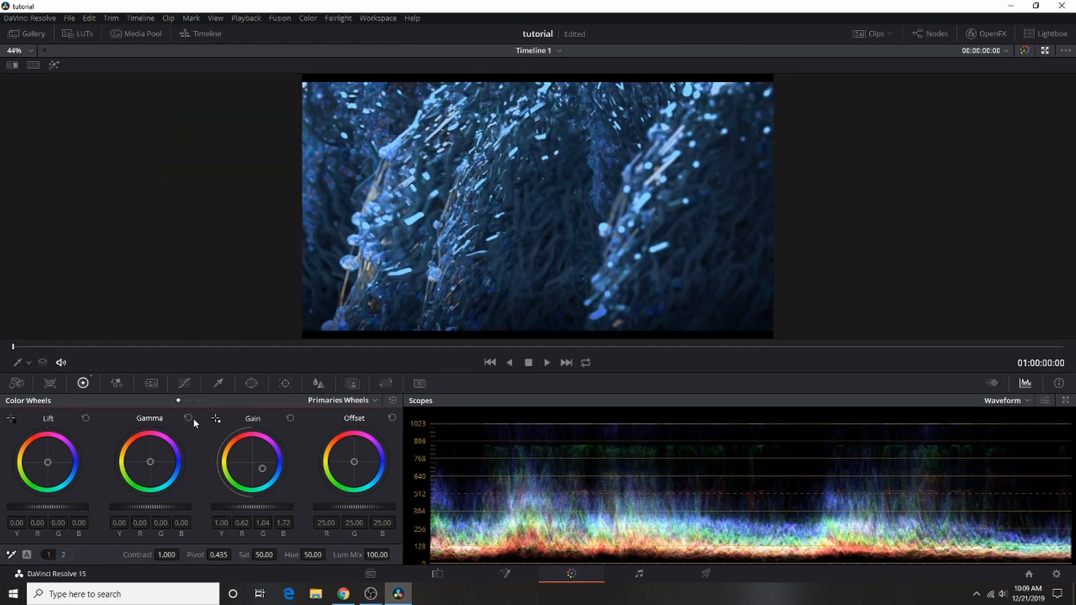
click(290, 420)
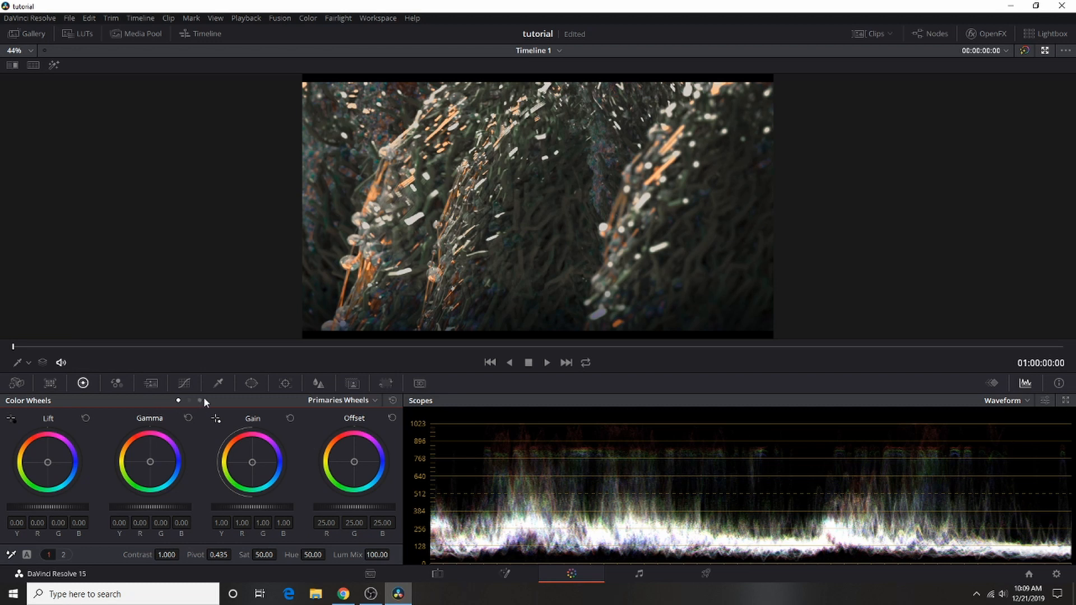
Qualify node 02 in HSL by sampling a bluish tone near the image's upper edge, and widen the hue range to 7.8
click(220, 383)
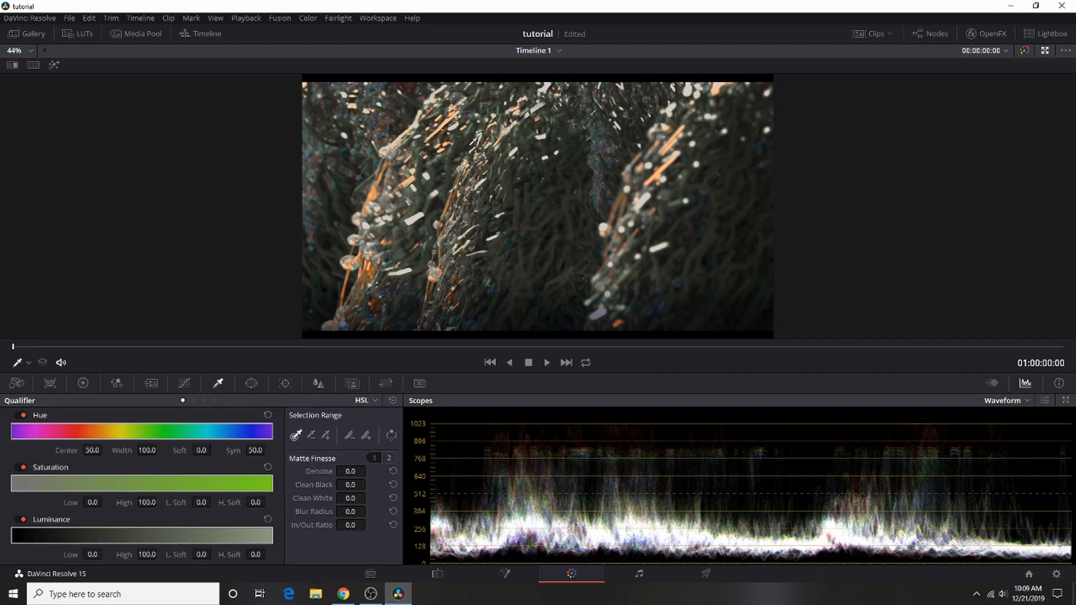
click(381, 96)
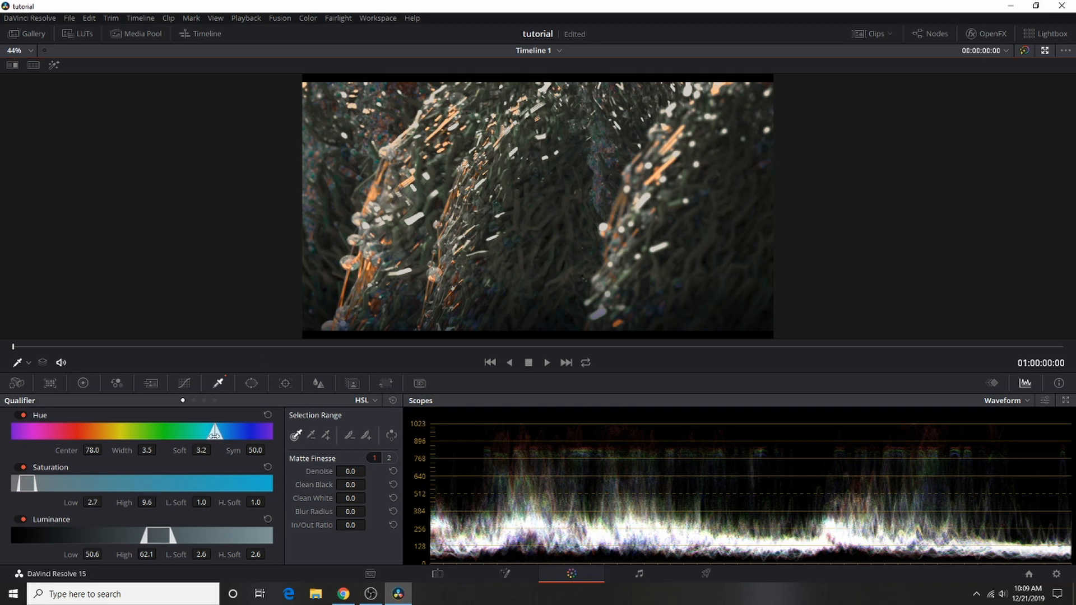
mouse_move(215, 433)
mouse_down()
mouse_move(235, 433)
mouse_move(206, 433)
mouse_up()
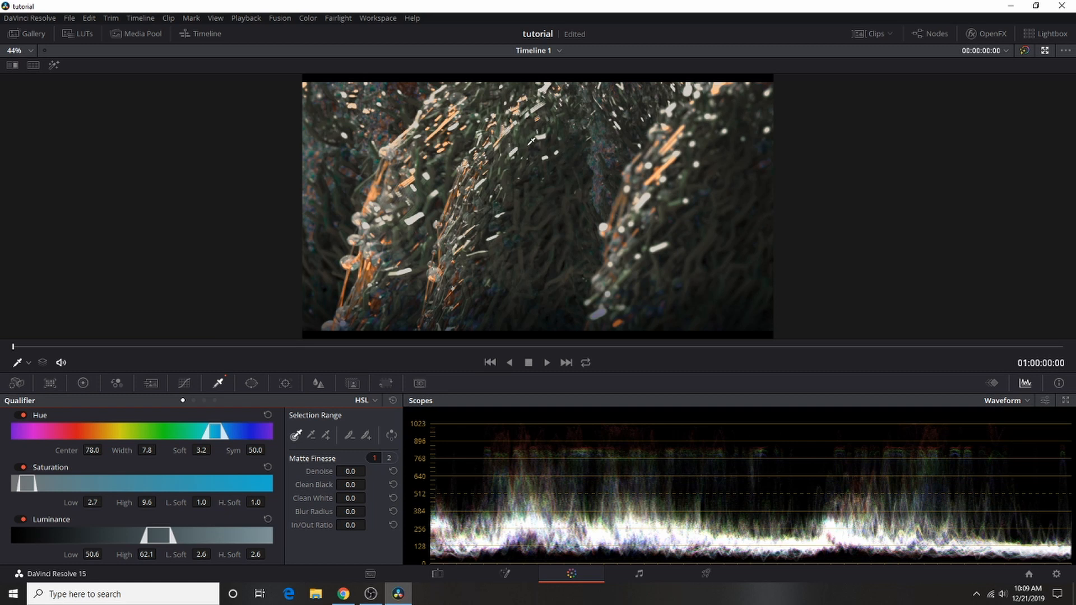
Play the clip briefly, return the playhead to the start, and check the available viewer overlay modes
key(space)
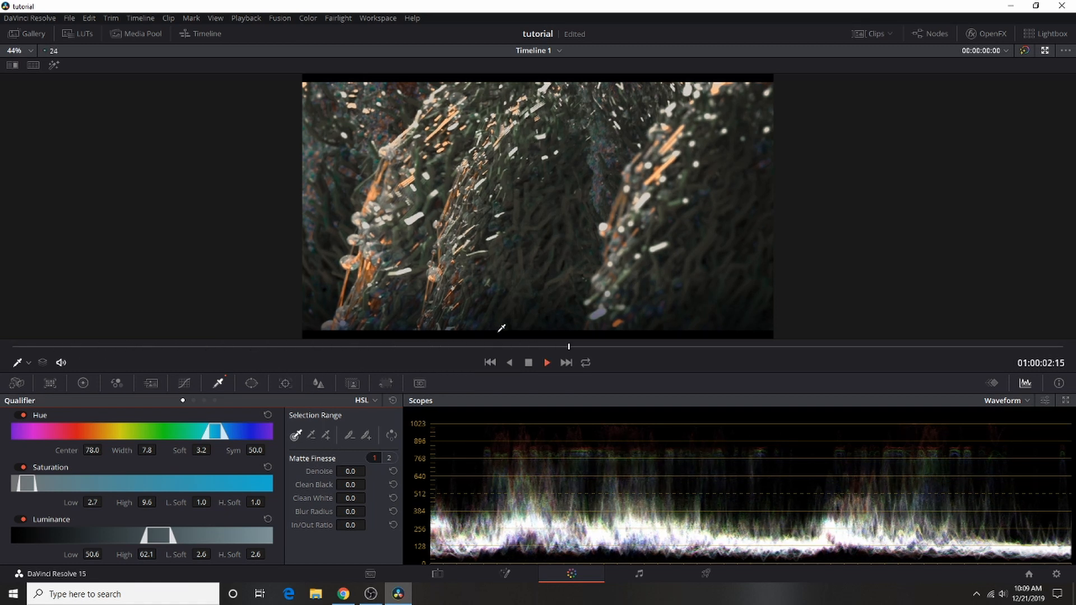
click(532, 364)
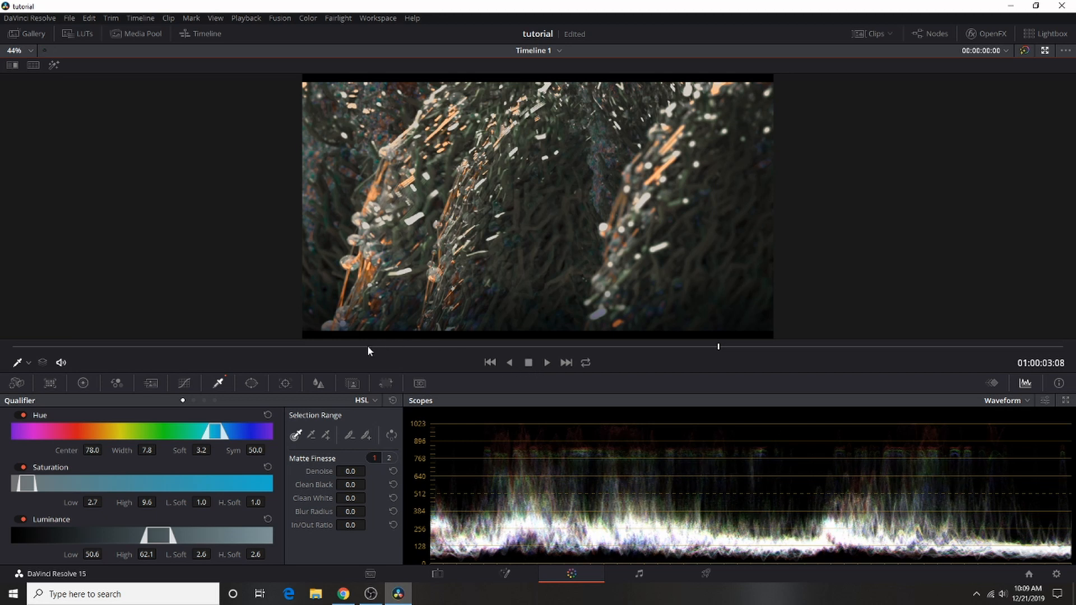
drag(368, 348, 0, 358)
click(18, 364)
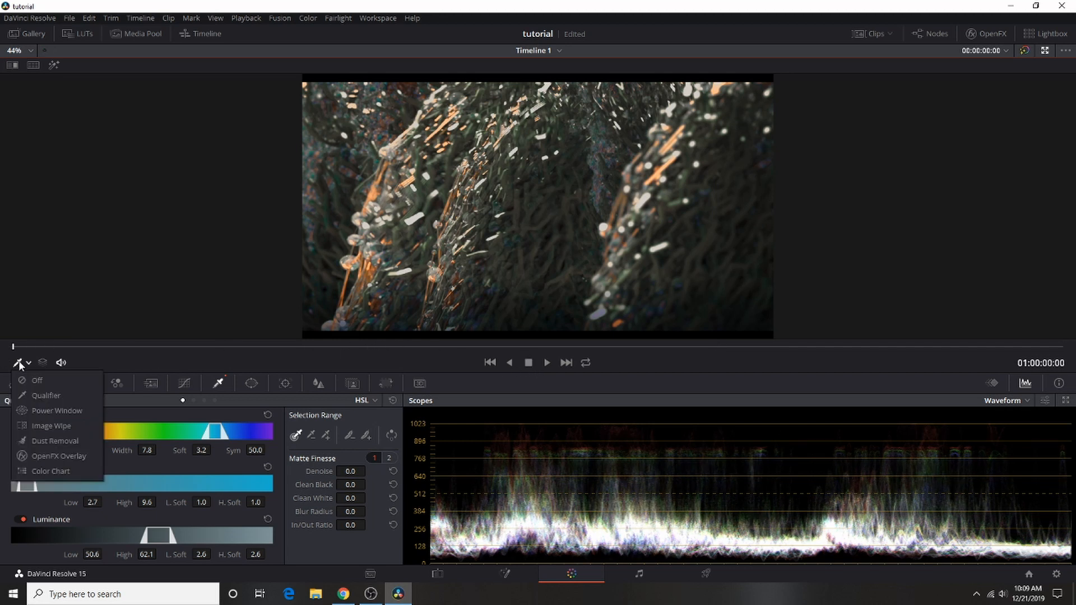
click(20, 365)
Shift node 02's offset to R 40.07, G 19.83, B 28.68 and its gamma toward red at R 0.11, G -0.03
click(116, 384)
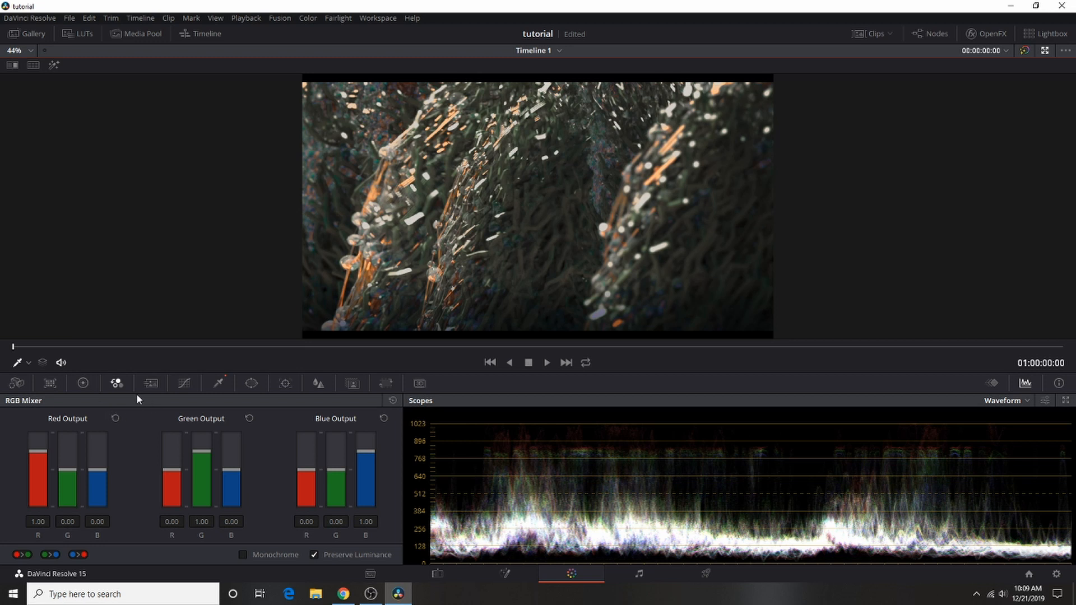
click(82, 384)
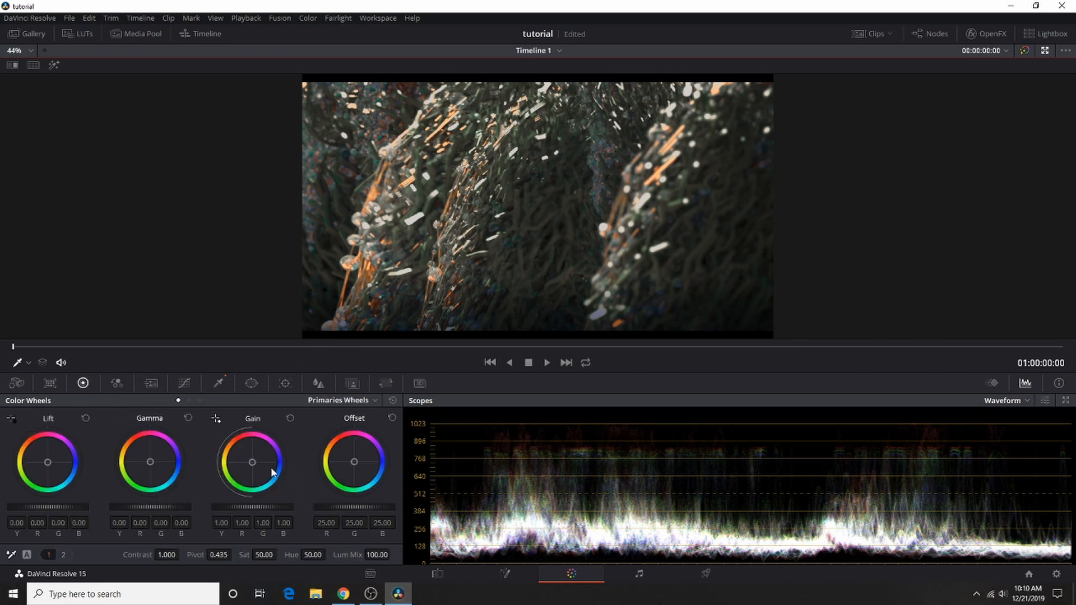
drag(355, 462, 356, 453)
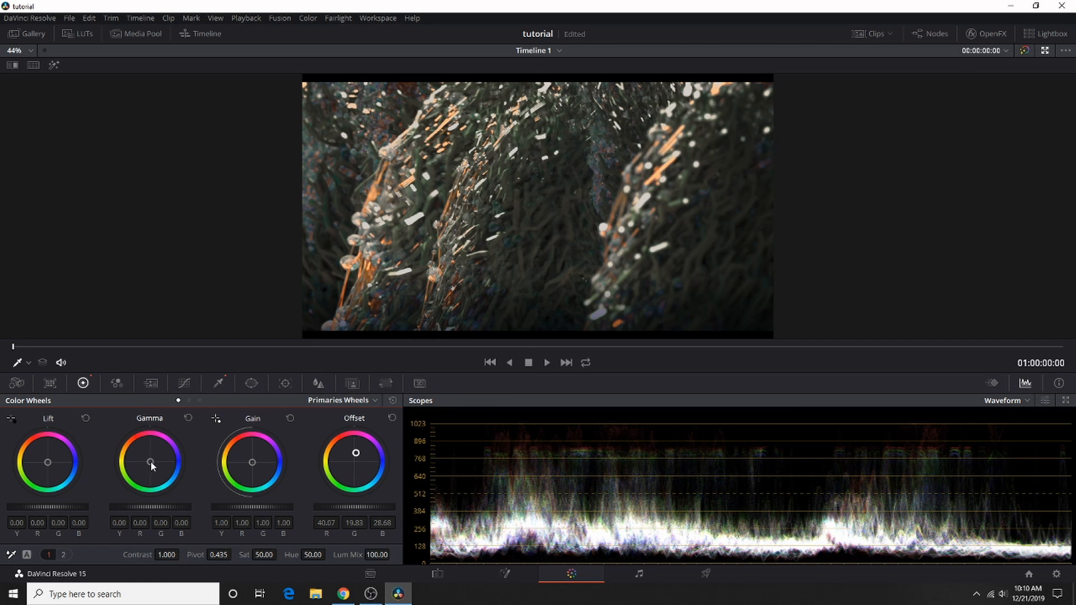
mouse_move(150, 461)
mouse_down()
mouse_move(159, 449)
mouse_move(150, 450)
mouse_up()
Restore the node graph, then add a Corrector node and insert it on the connection between node 02 and the output
click(1041, 49)
mouse_move(910, 175)
mouse_down()
mouse_move(914, 129)
mouse_move(912, 176)
mouse_up()
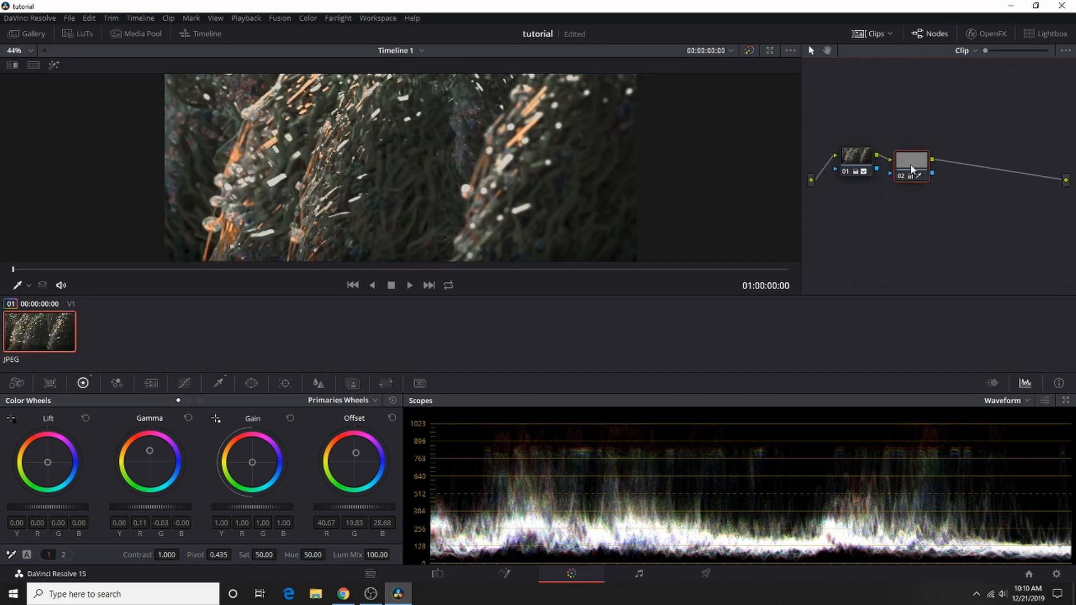
right_click(1003, 182)
mouse_move(990, 203)
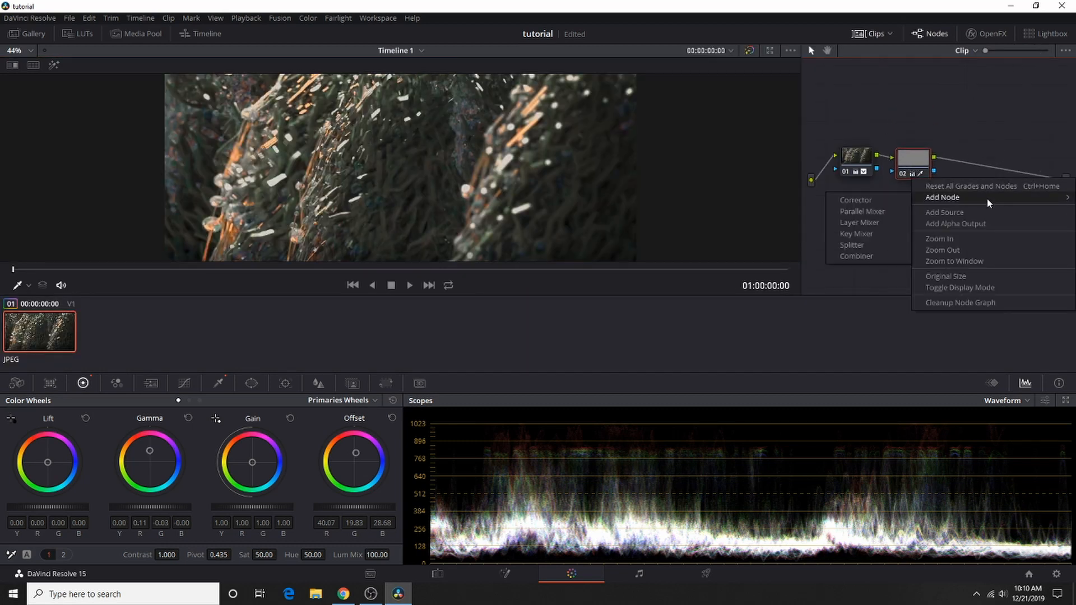
click(890, 201)
drag(1005, 186, 973, 166)
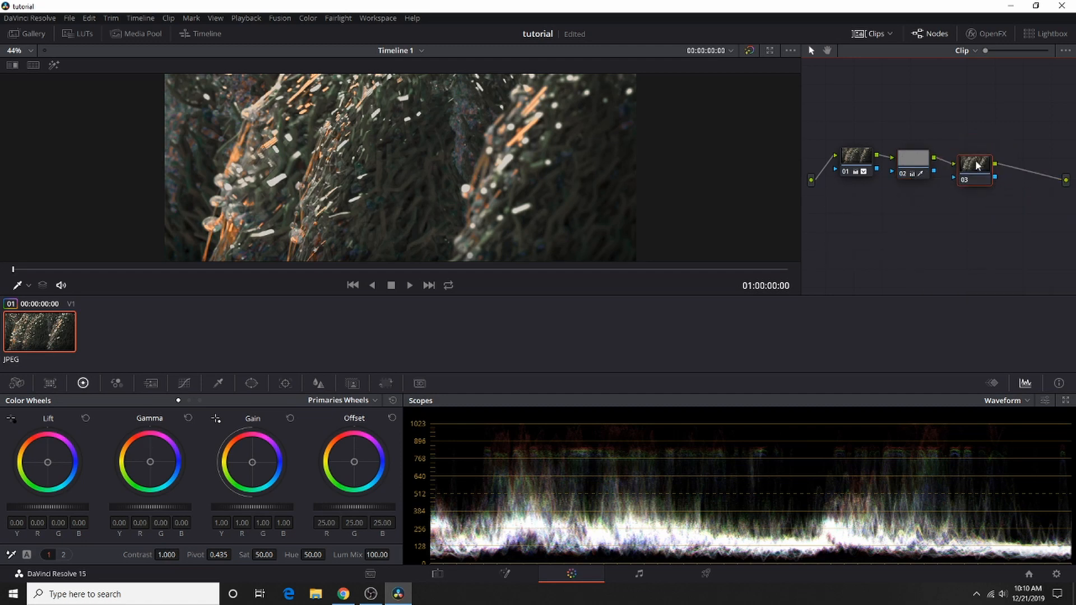
Open the LUT browser alongside the viewer and node graph, and reduce the viewer zoom to 30%
click(772, 51)
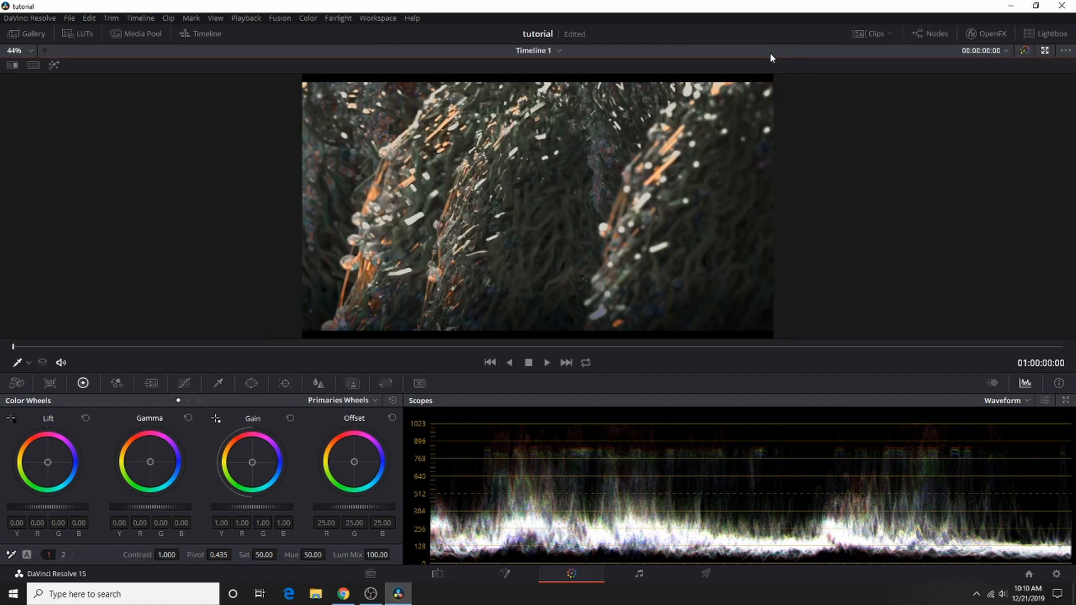
click(78, 33)
click(1042, 53)
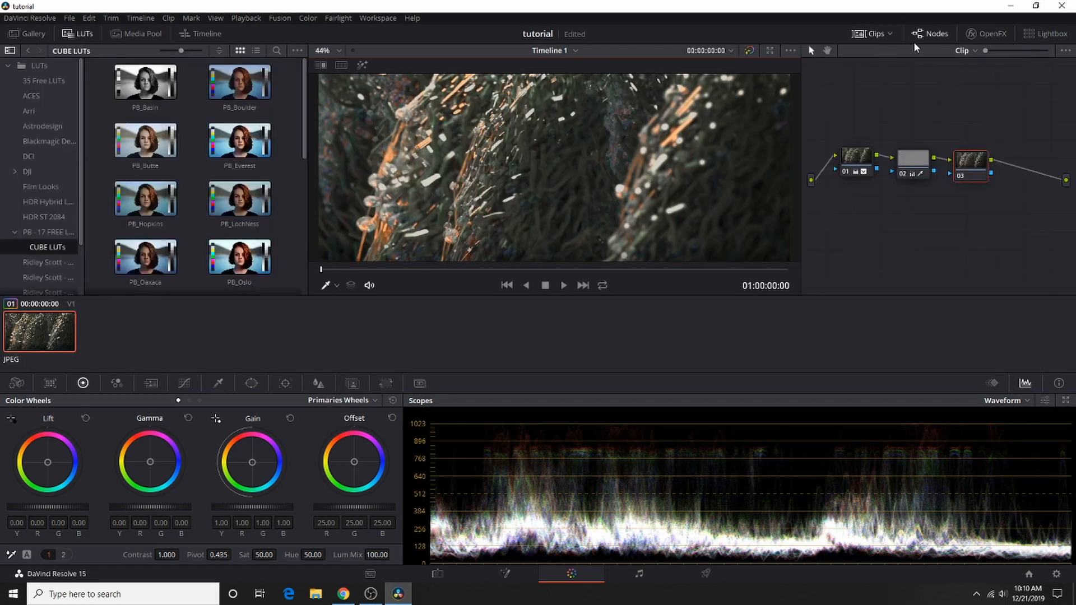
click(769, 55)
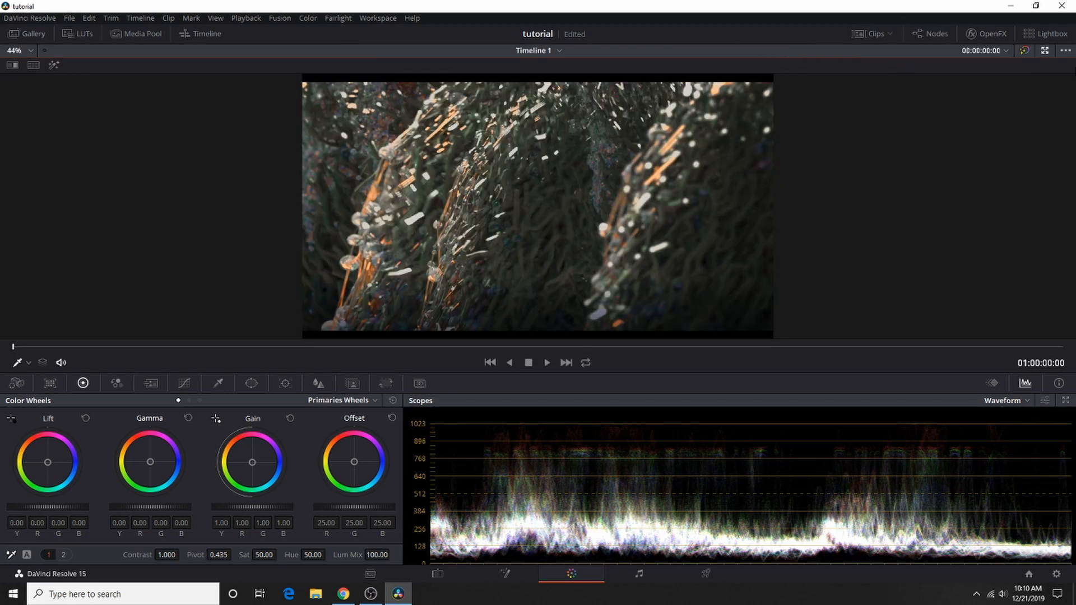
click(1045, 51)
scroll(570, 216, down, 2)
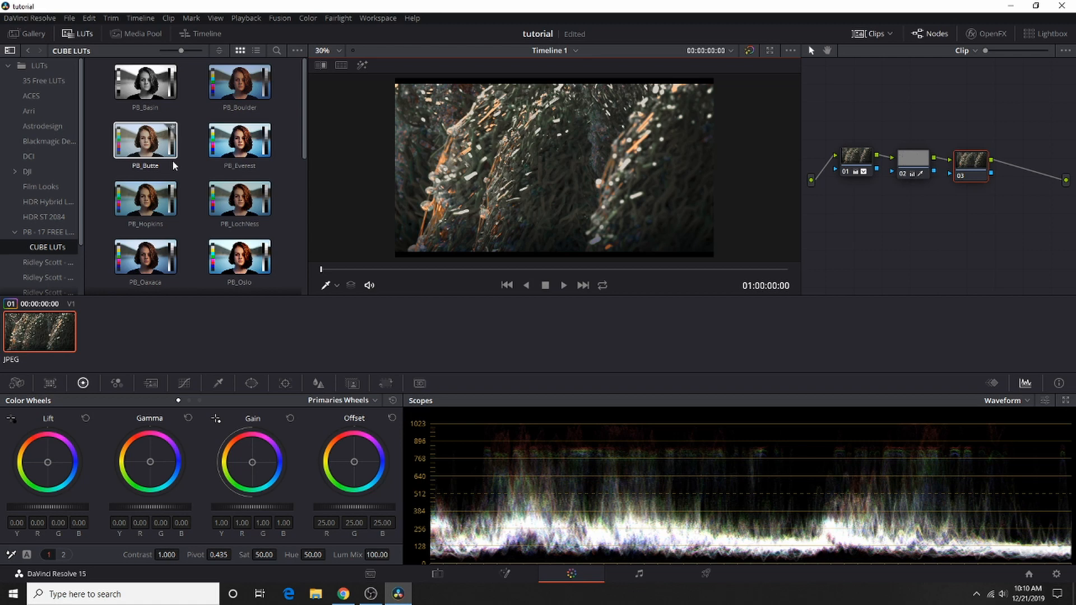
Preview the Film Looks Rec709 Fujifilm 3513DI D55 and Ridley Scott - Black Hawk Down LUTs, and browse the ACES folder
scroll(44, 131, down, 2)
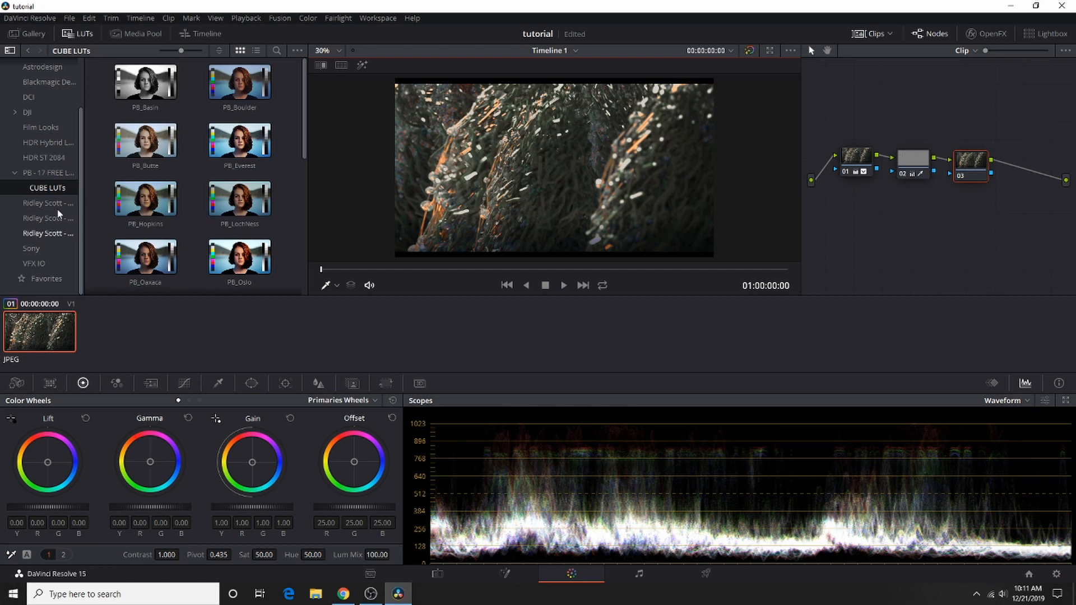
click(42, 128)
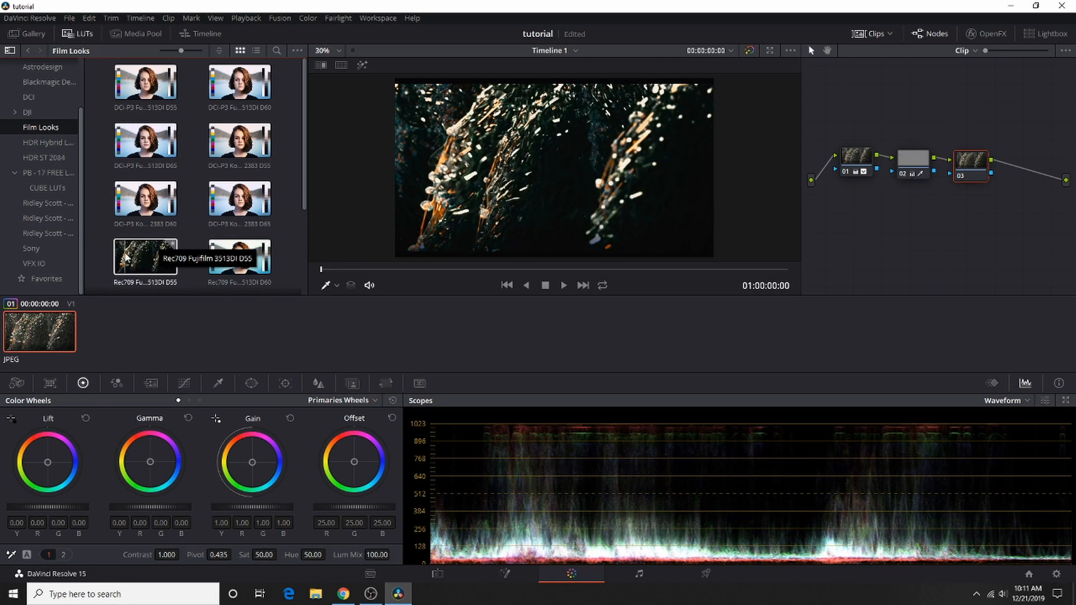
click(41, 204)
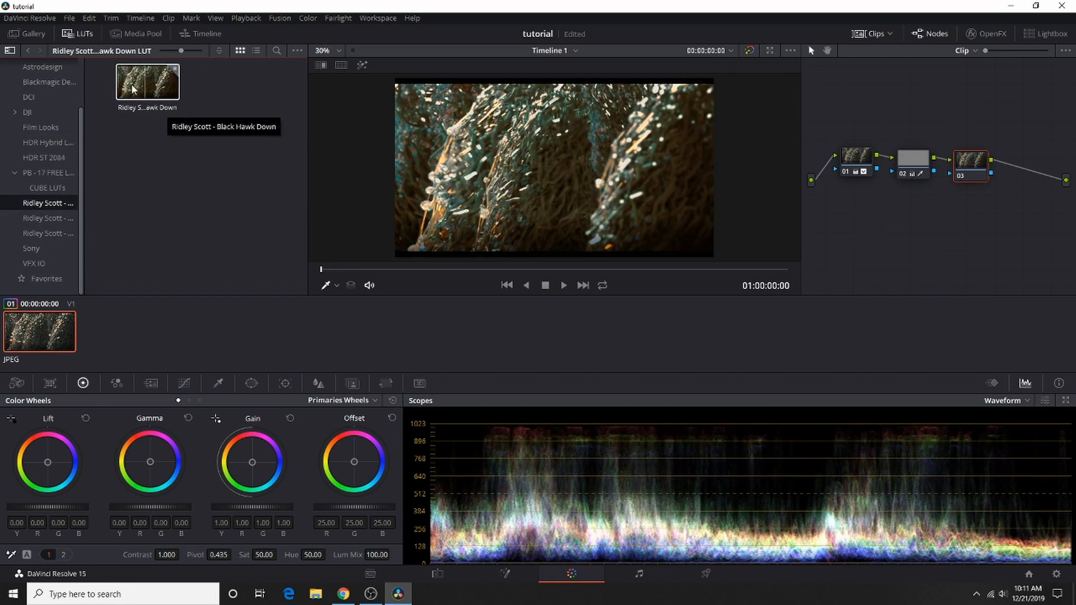
scroll(25, 129, up, 2)
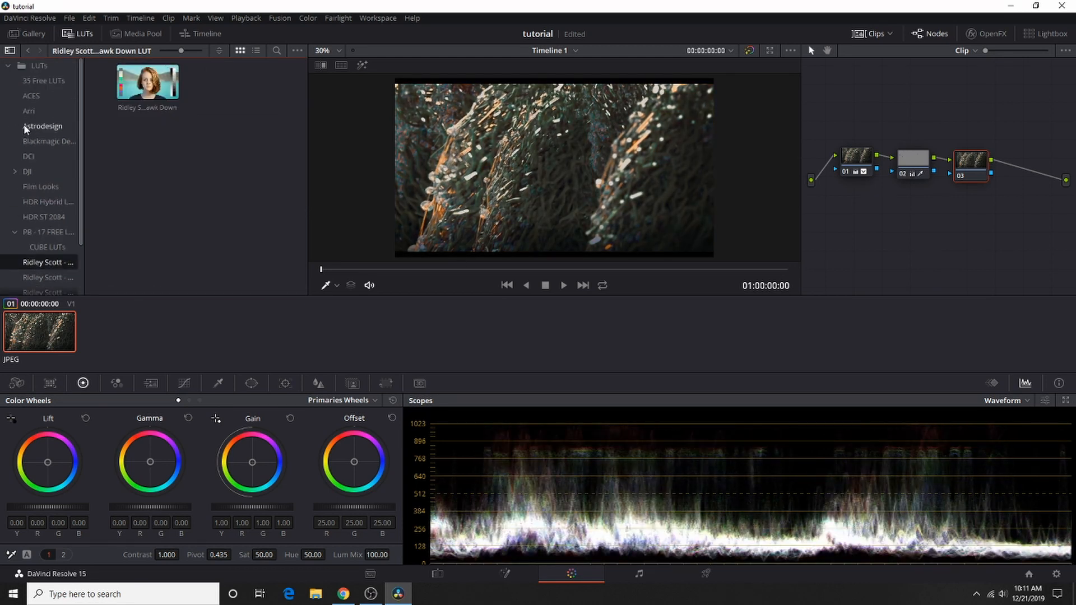
click(31, 96)
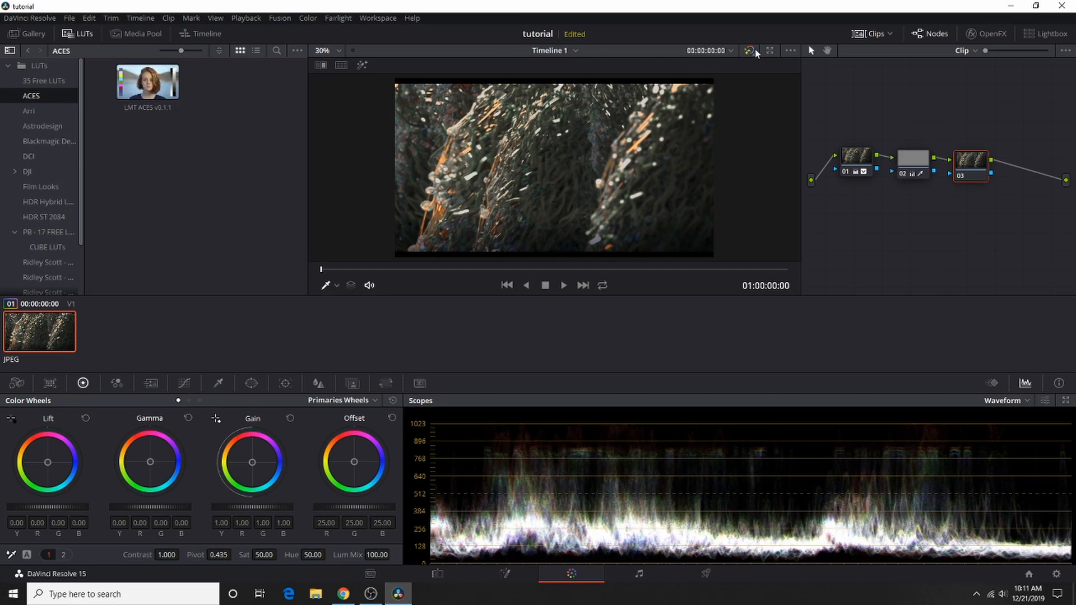
Enlarge the viewer beside the LUT browser at 44% and explore the Arri, DCI, HDR Hybrid Log-Gamma and Ridley Scott LUTs
click(770, 51)
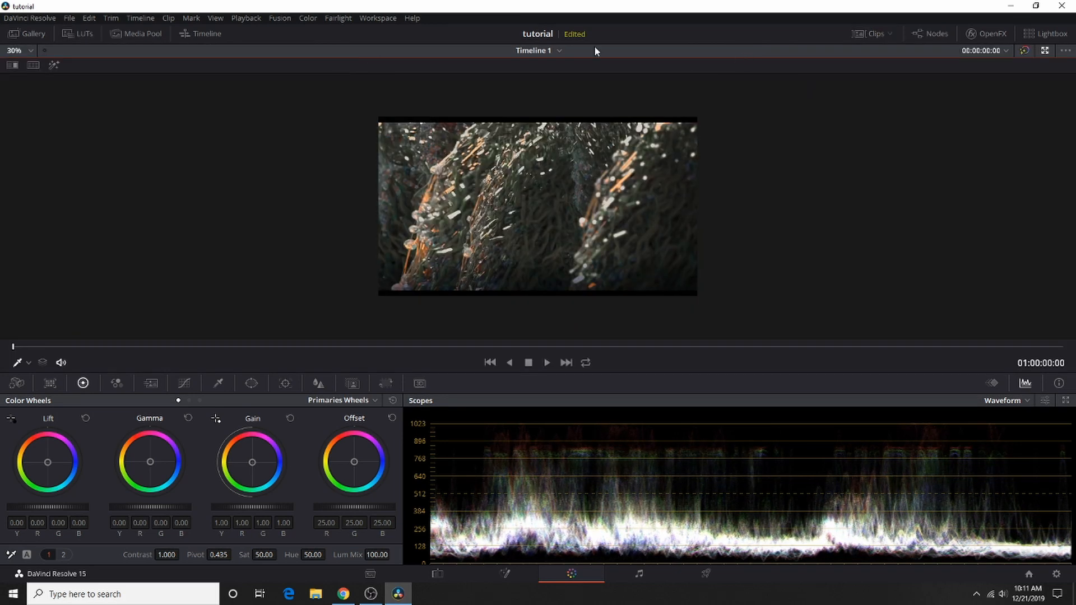
click(74, 30)
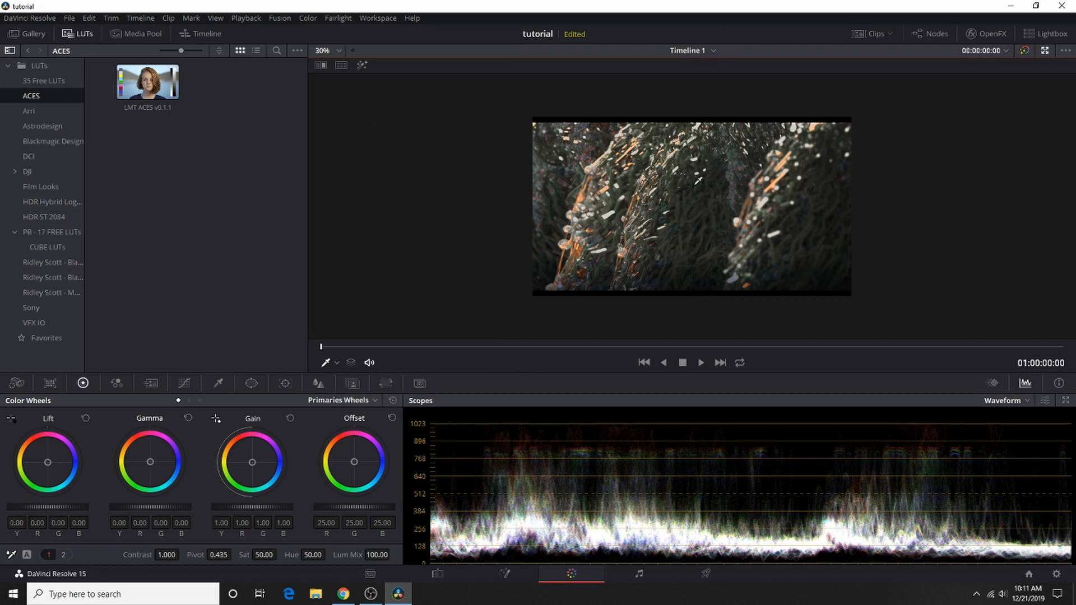
scroll(698, 180, up, 3)
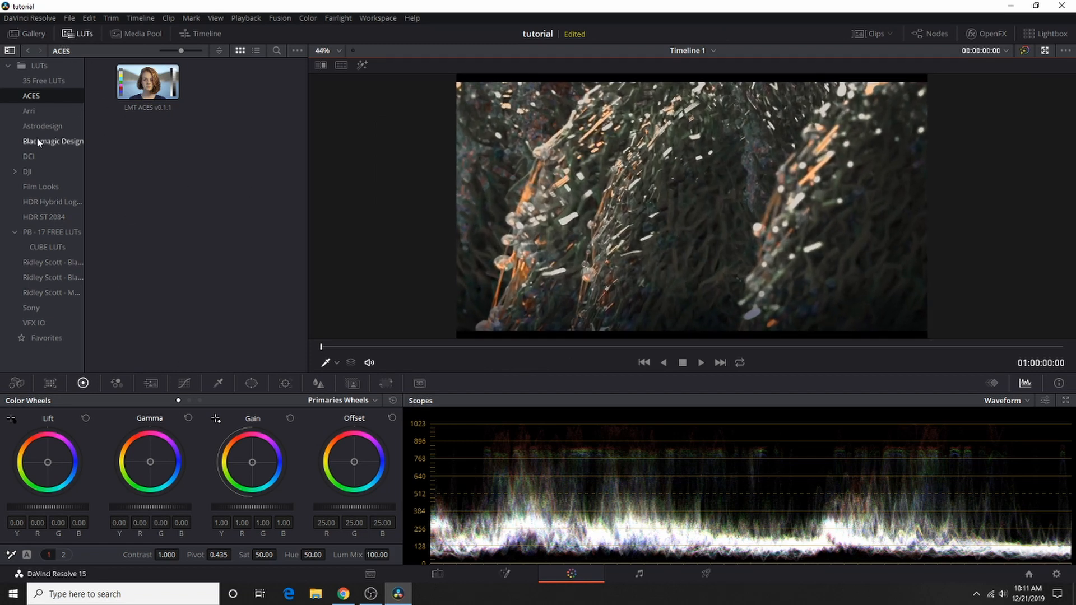
click(33, 110)
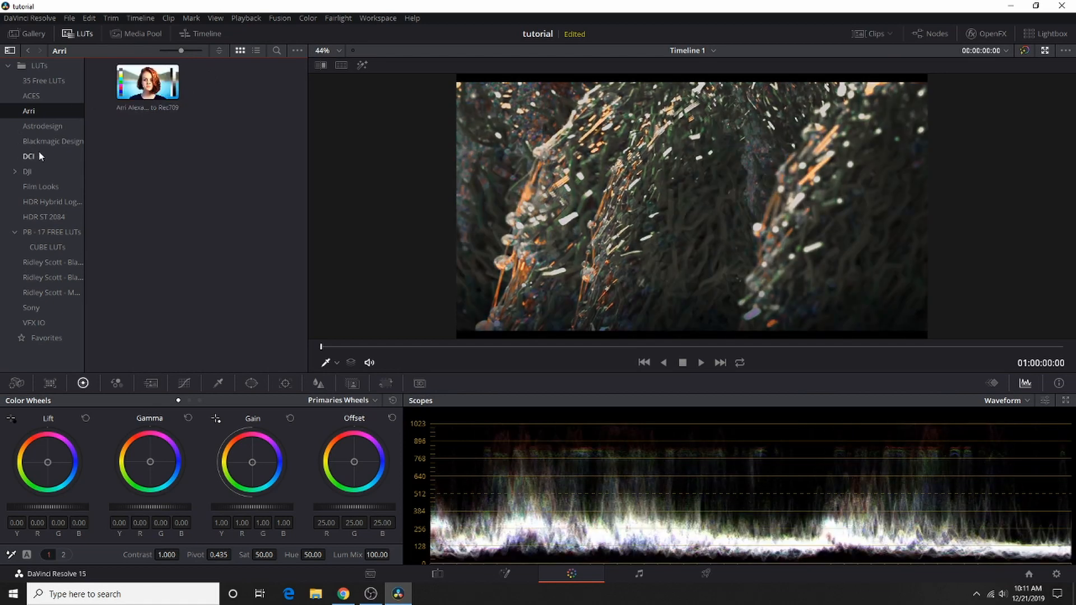
click(39, 153)
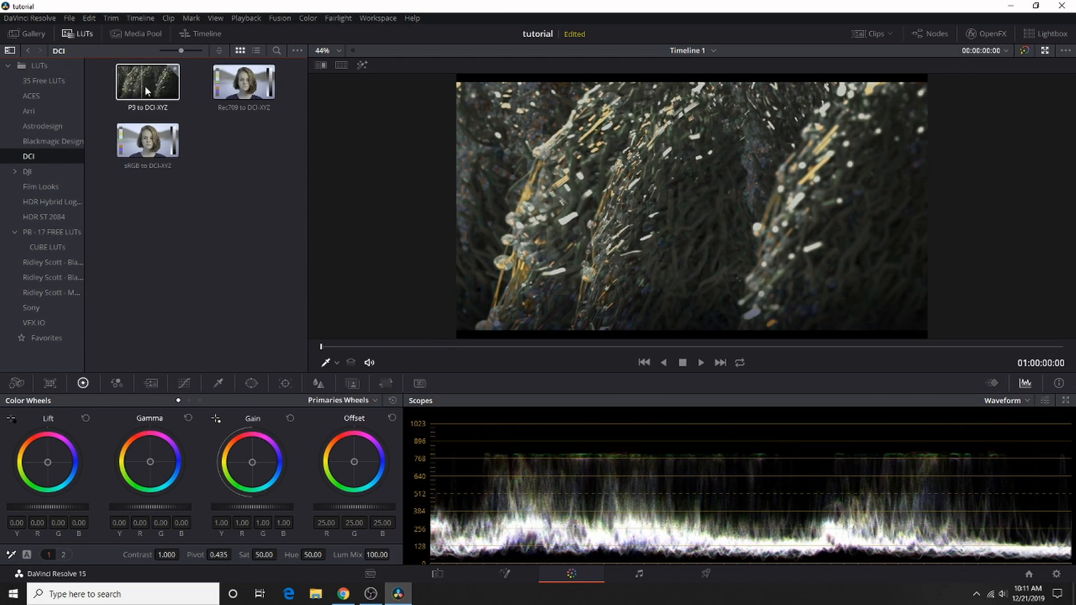
click(33, 205)
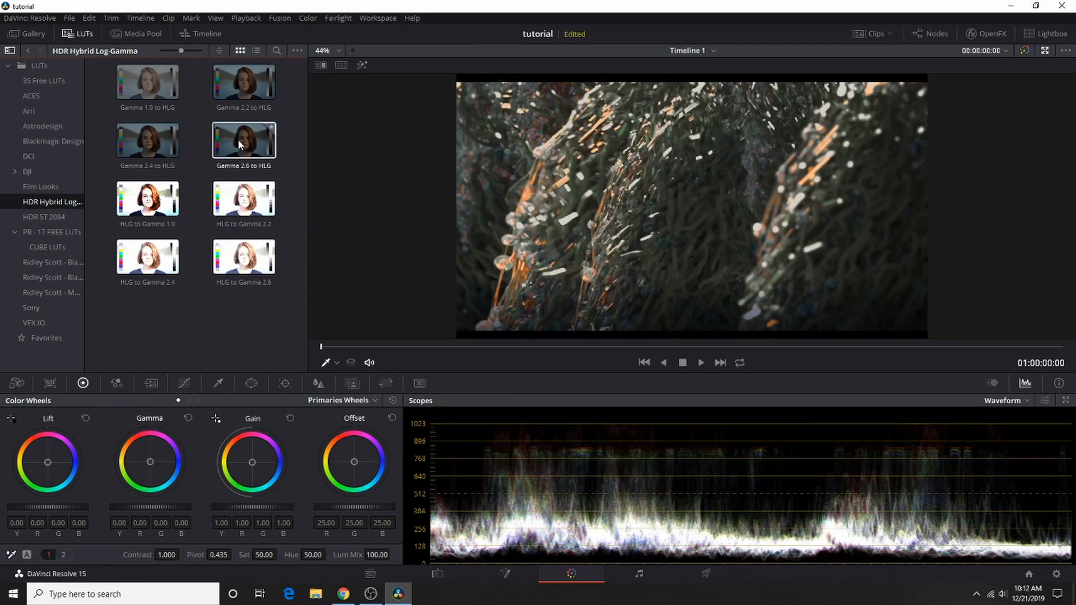
click(53, 262)
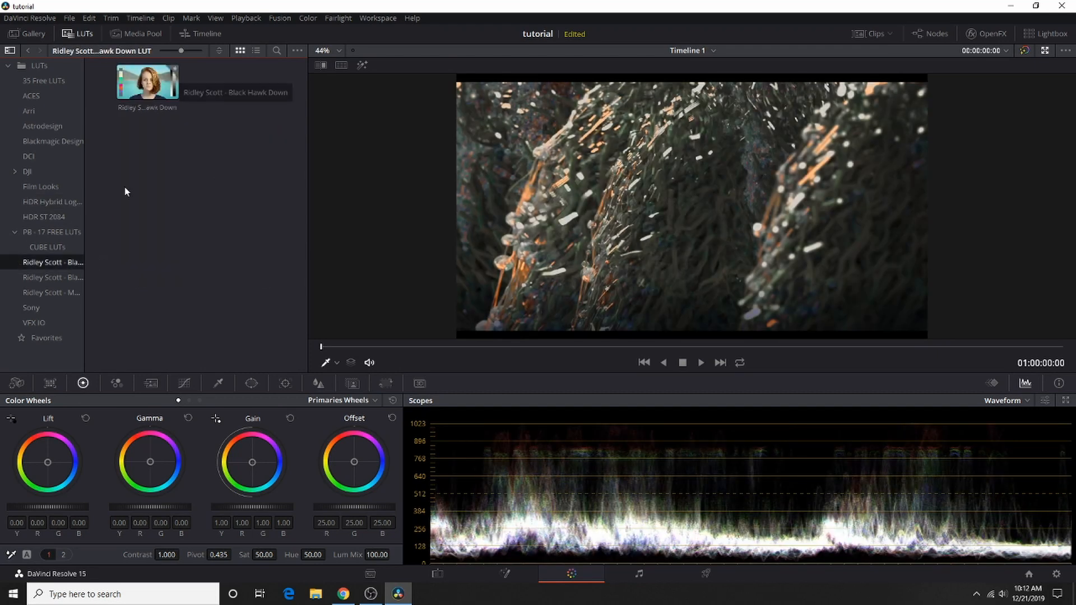
Preview the looks in the CUBE LUTs folder on the clip, including PB_Phoenix, PB_Seattle and PB_Oaxaca
click(60, 246)
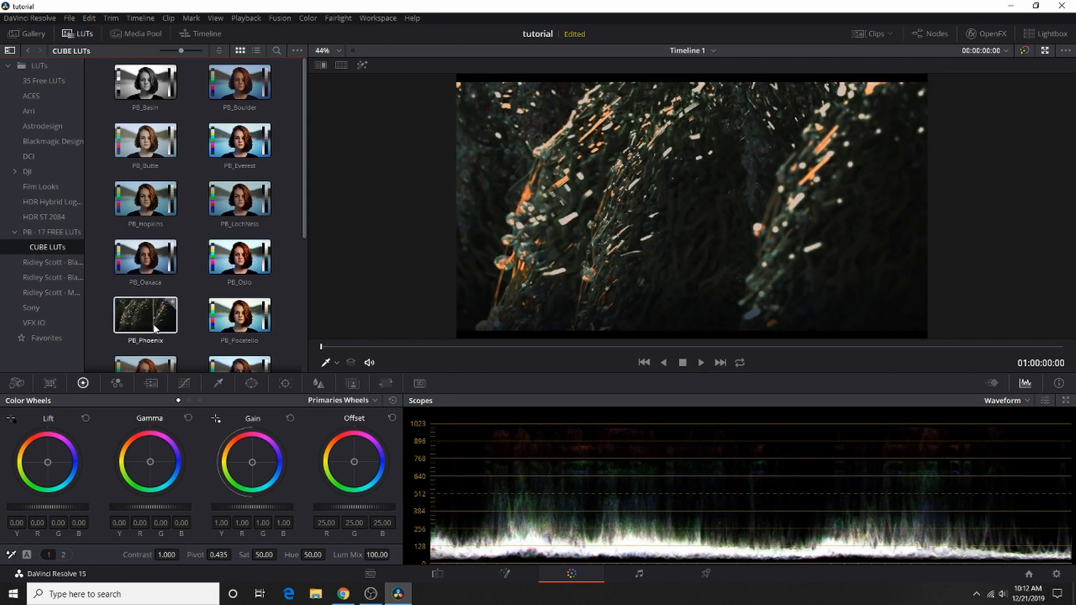
scroll(150, 331, down, 3)
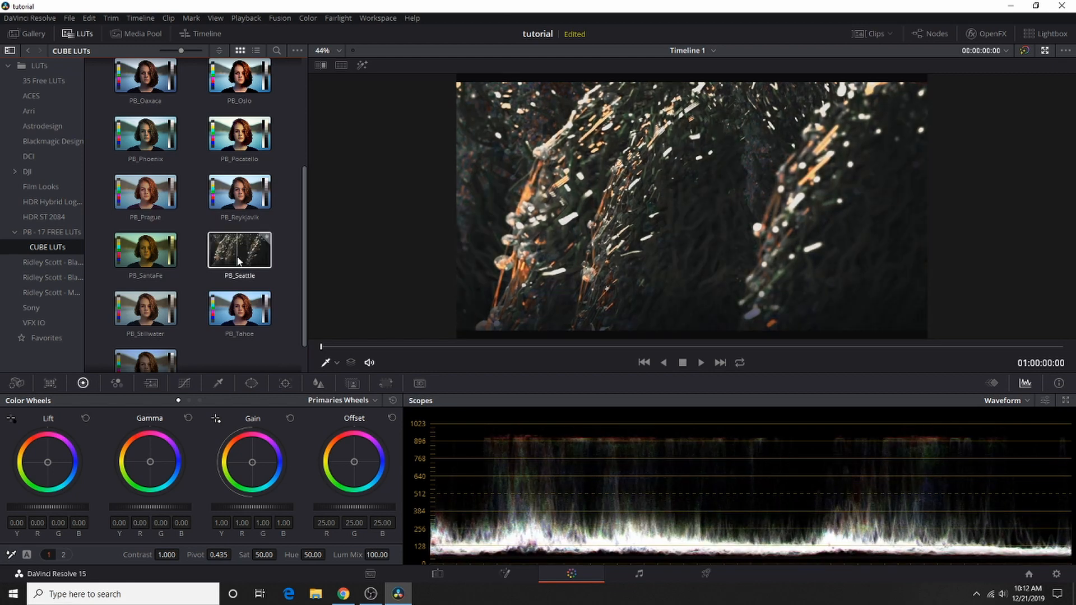
scroll(238, 261, down, 1)
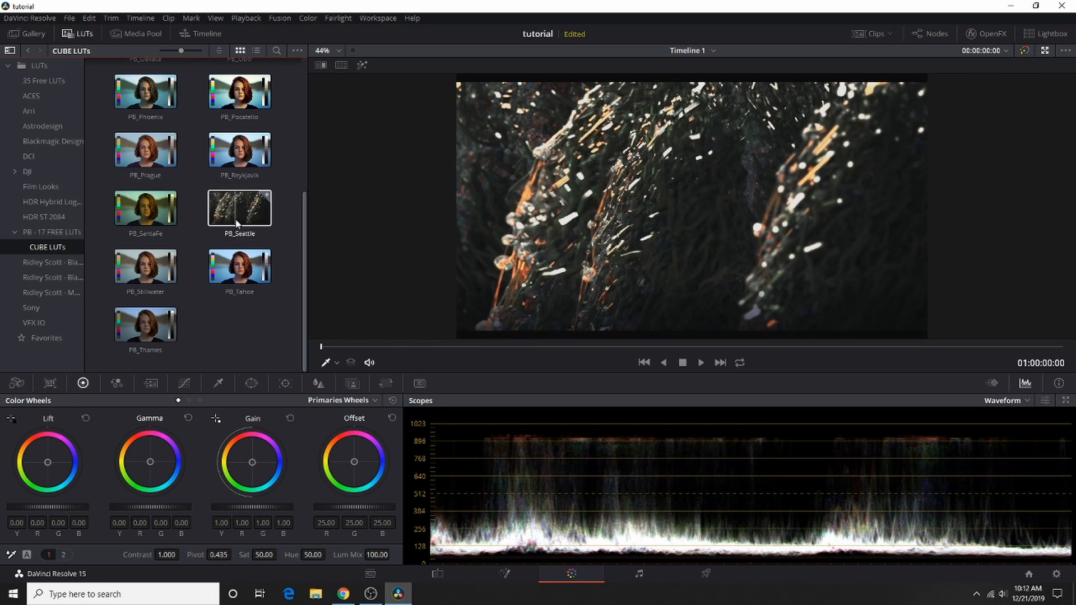
scroll(243, 221, up, 3)
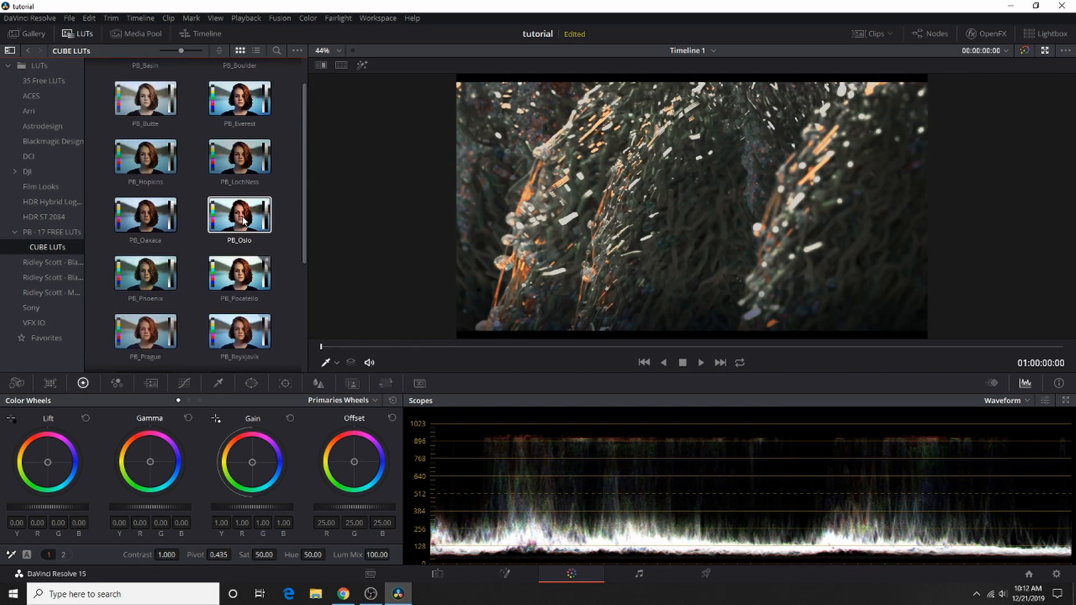
scroll(242, 221, up, 1)
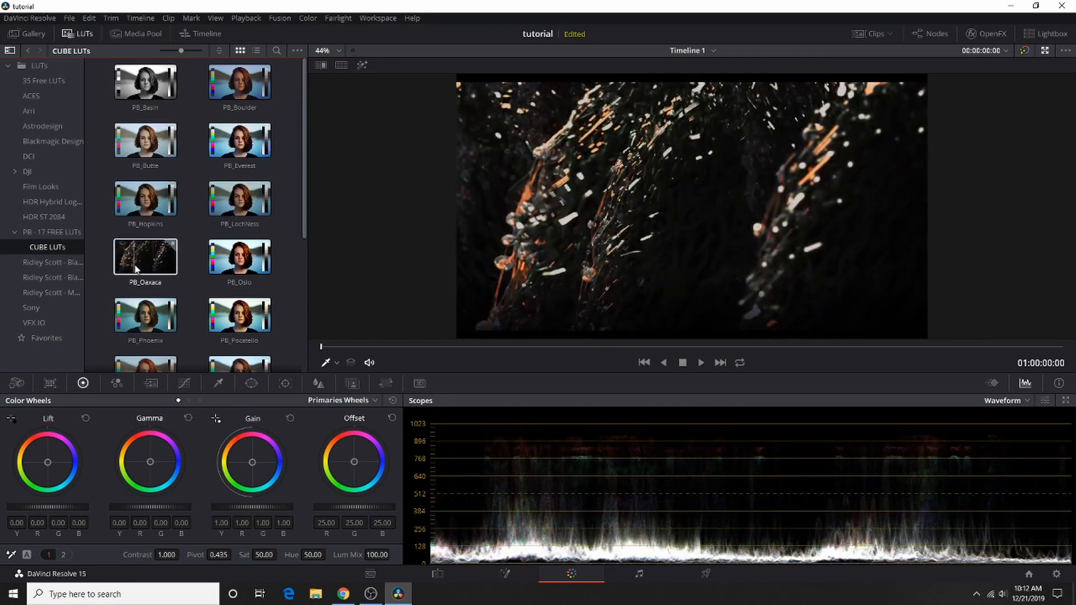
Add the PB_Stillwater LUT from the CUBE LUTs folder to the favorites
scroll(193, 255, down, 5)
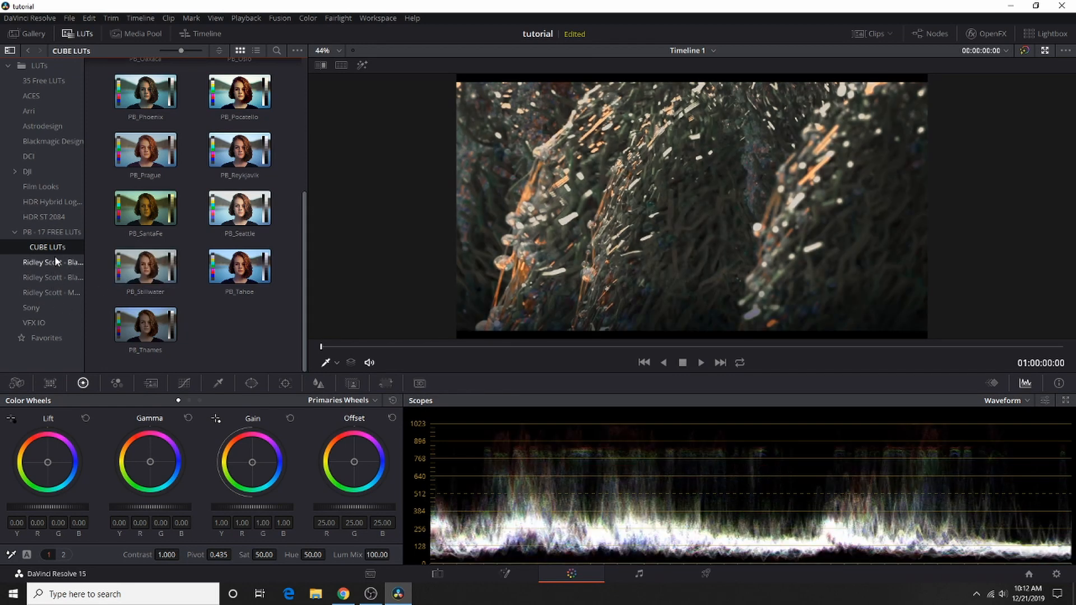
right_click(130, 271)
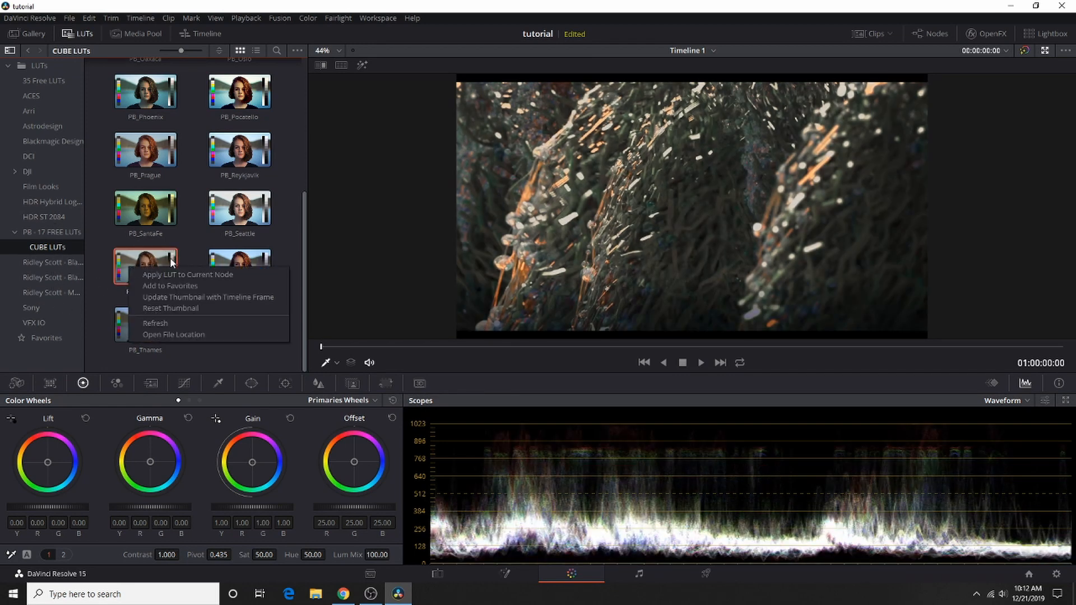
click(249, 362)
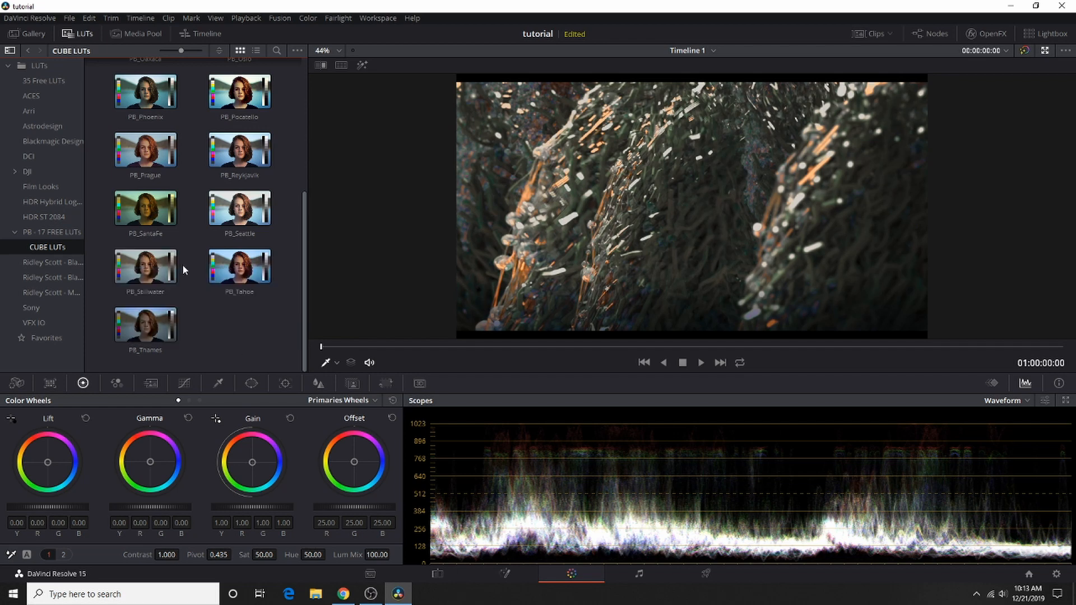
click(174, 253)
Browse the LUTs in the VFX IO, Sony, DJI and DCI folders
click(59, 325)
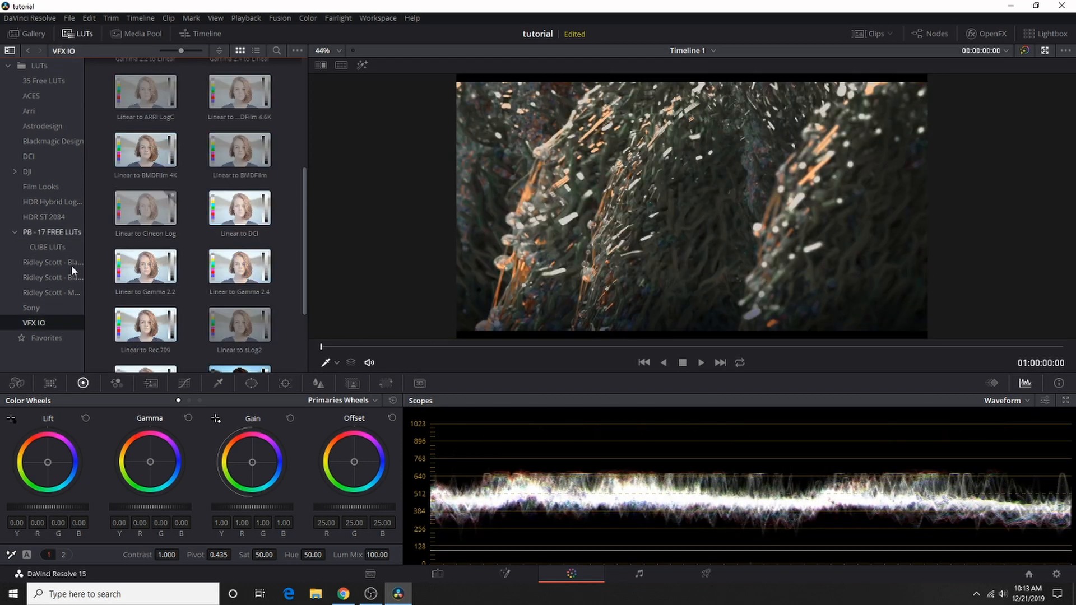
scroll(181, 288, down, 2)
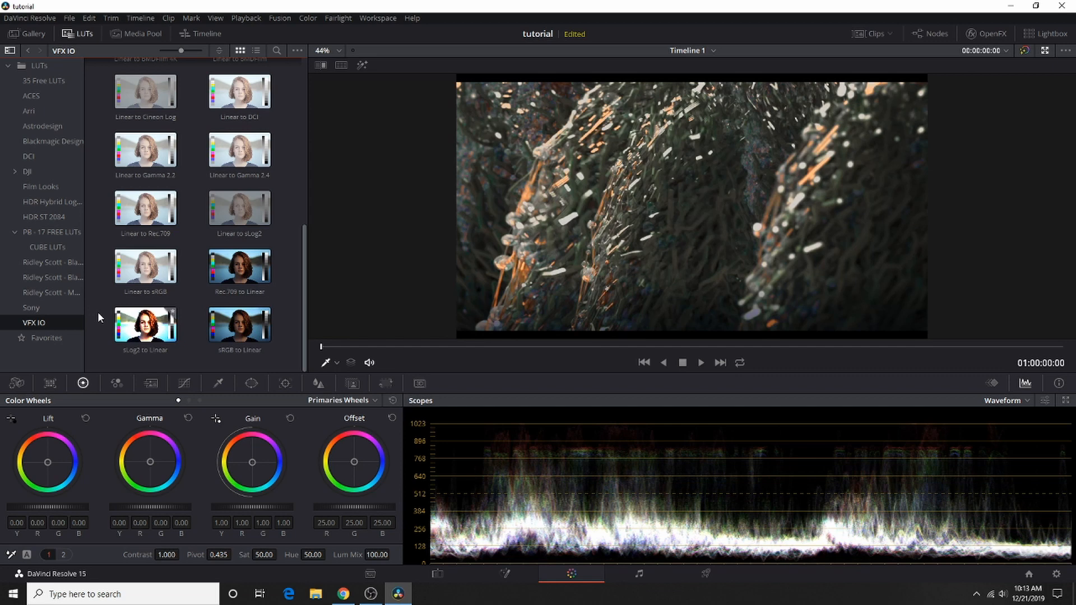
click(53, 308)
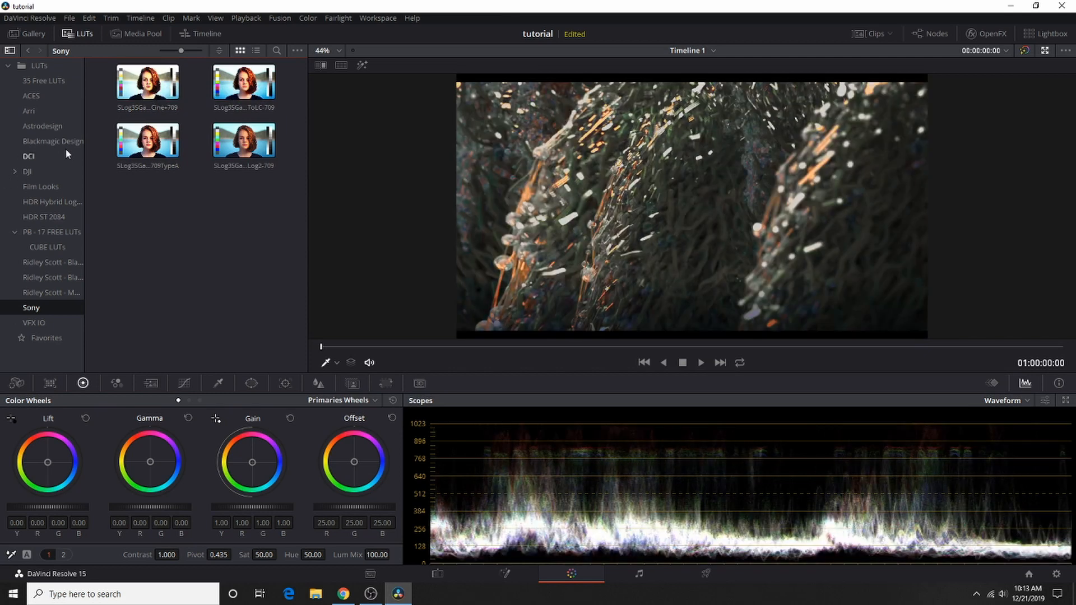
click(27, 172)
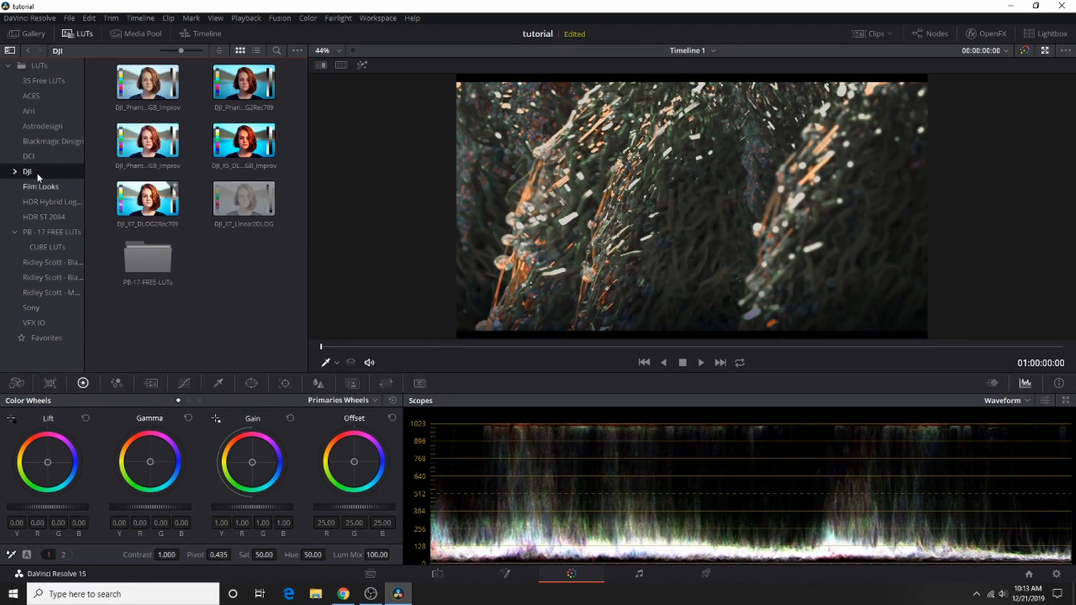
click(34, 156)
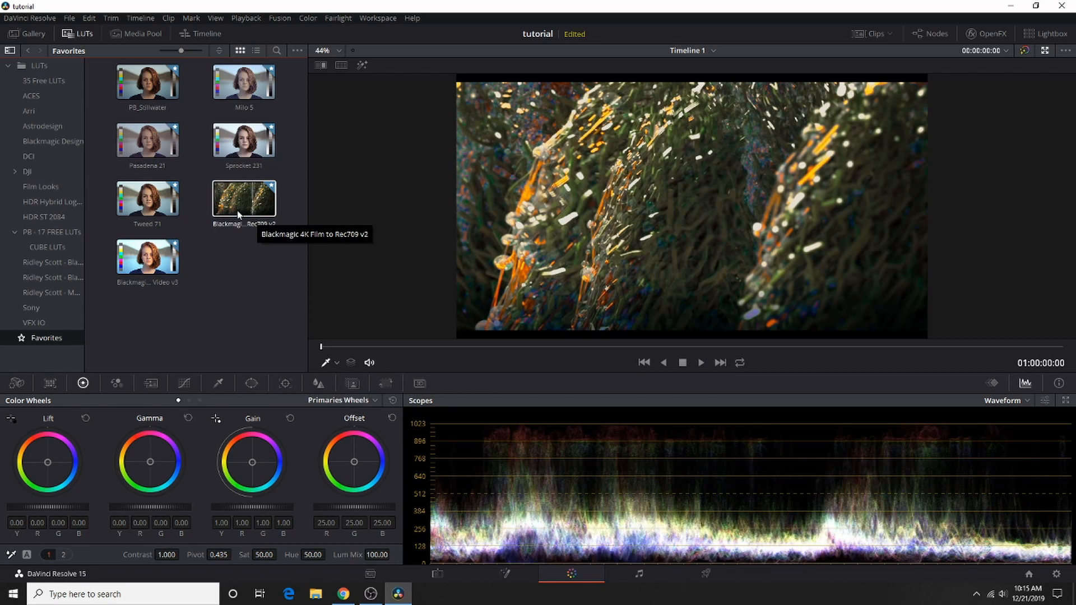
Apply the favorite Blackmagic Video v3 LUT to the current node and compare the clip with and without its grade
right_click(152, 252)
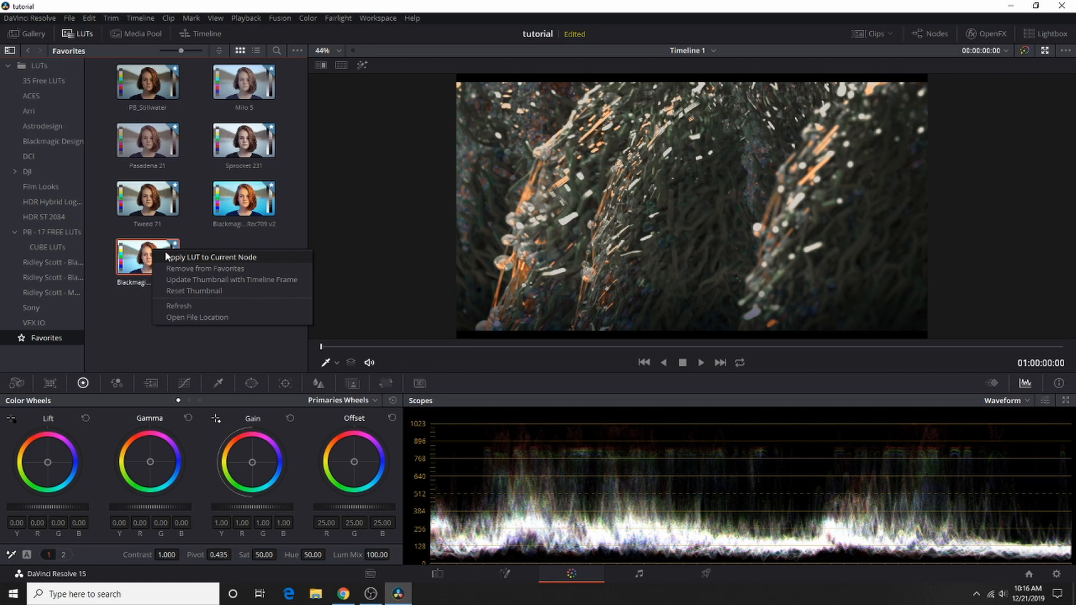
click(166, 256)
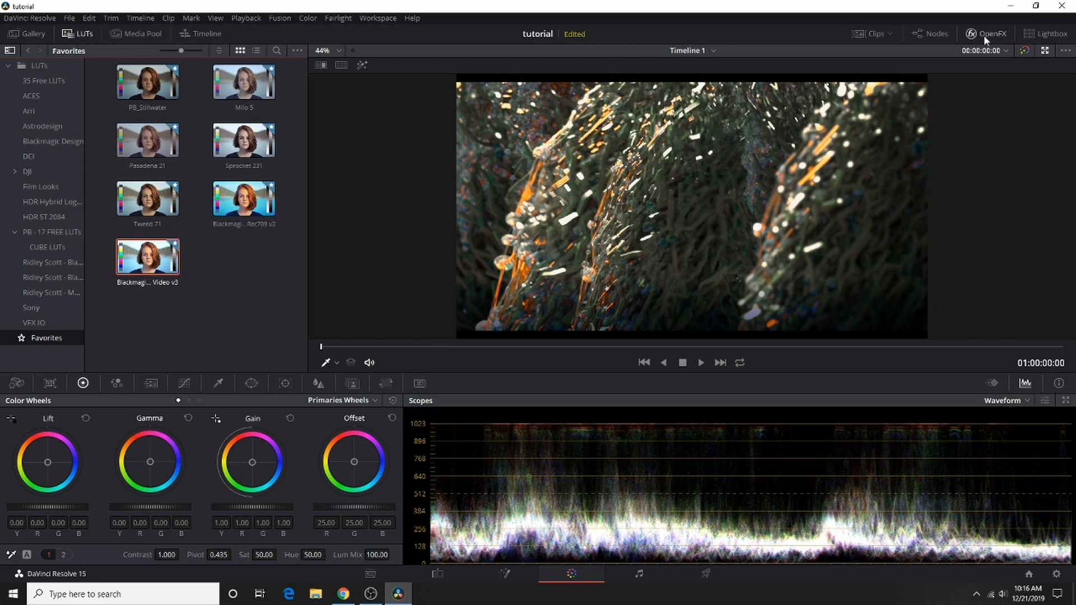
click(1023, 52)
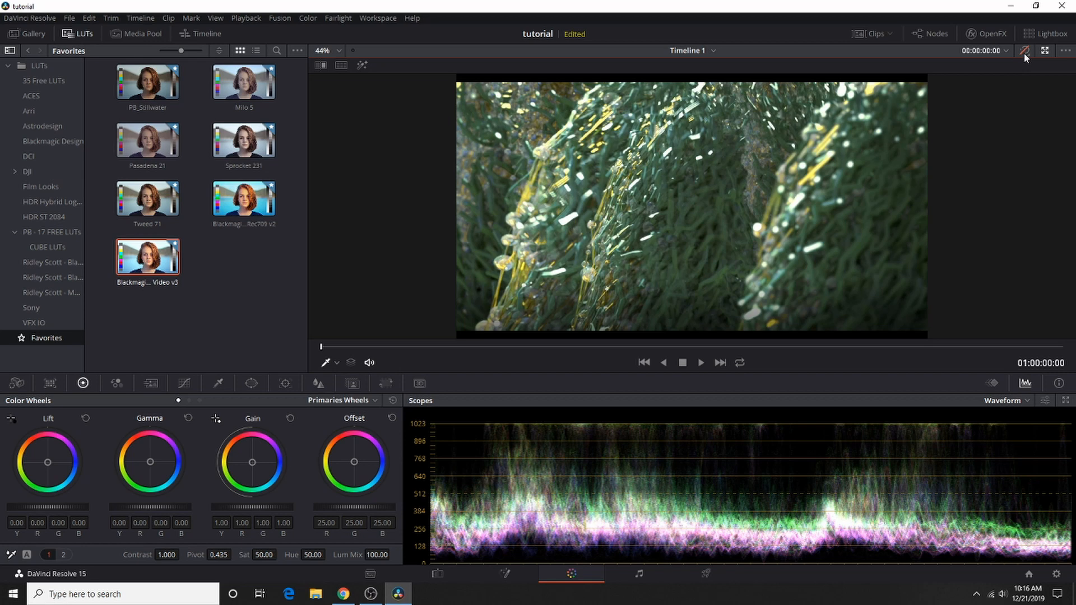
click(1024, 52)
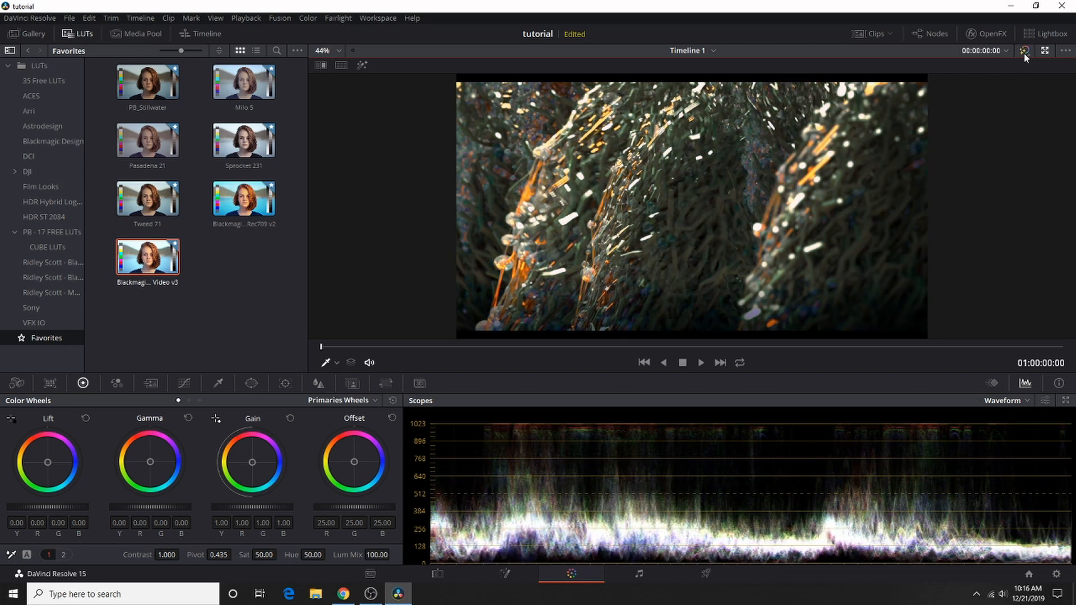
click(1024, 53)
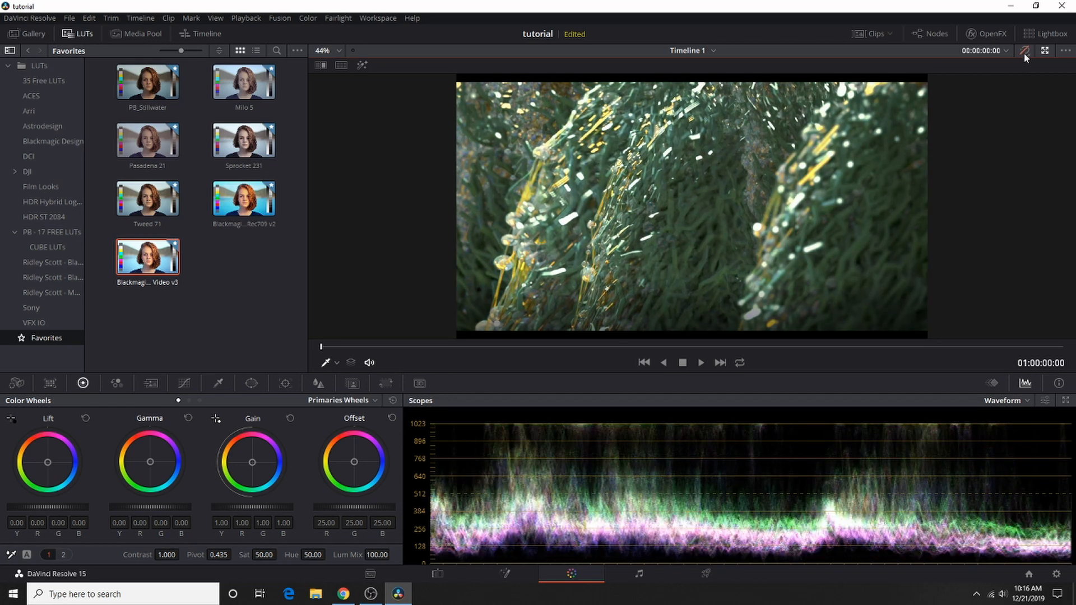
click(1024, 53)
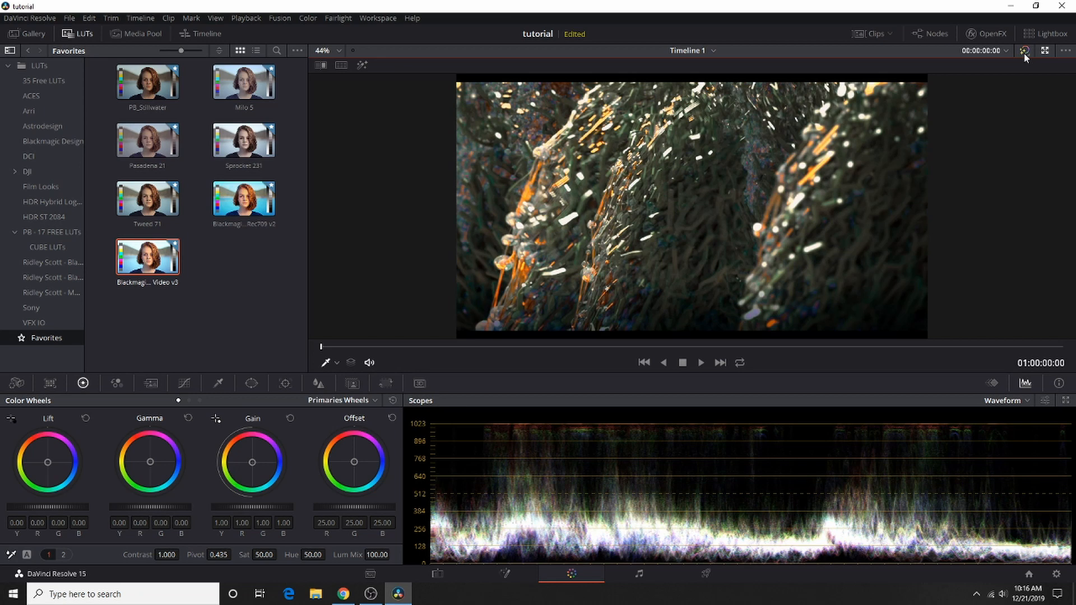
click(1024, 53)
click(1024, 53)
Show the node graph again, add a fourth node and insert it between node 03 and the output
click(1045, 50)
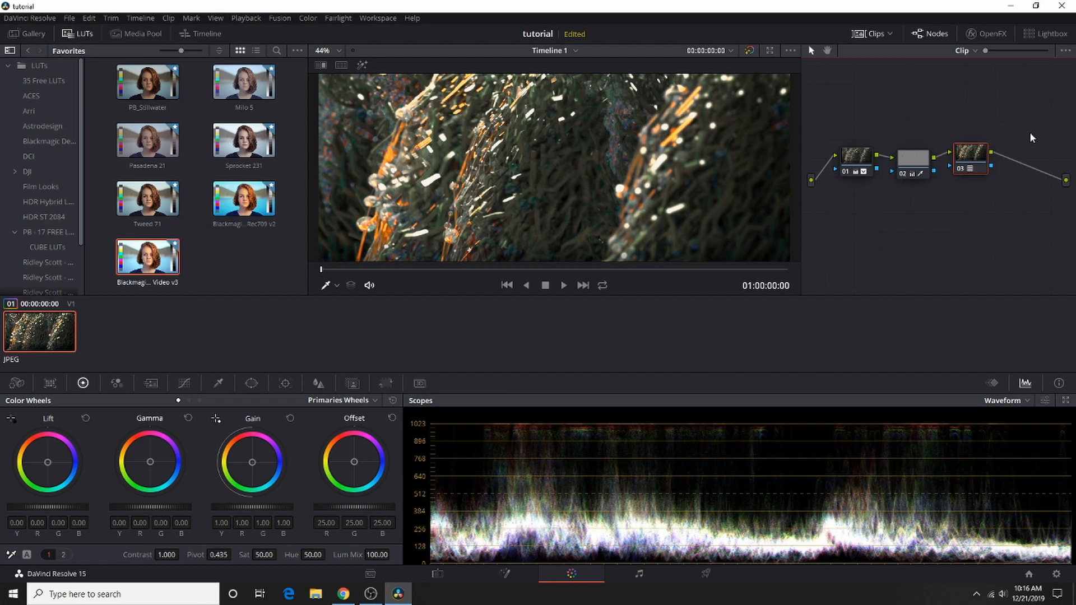
right_click(1032, 137)
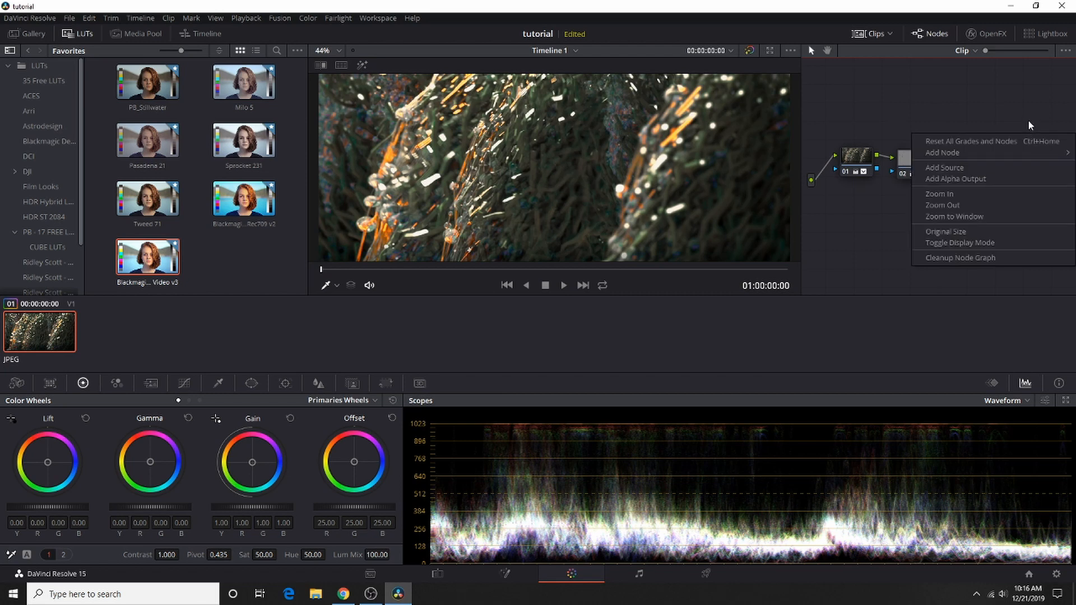
key(alt+s)
right_click(1029, 124)
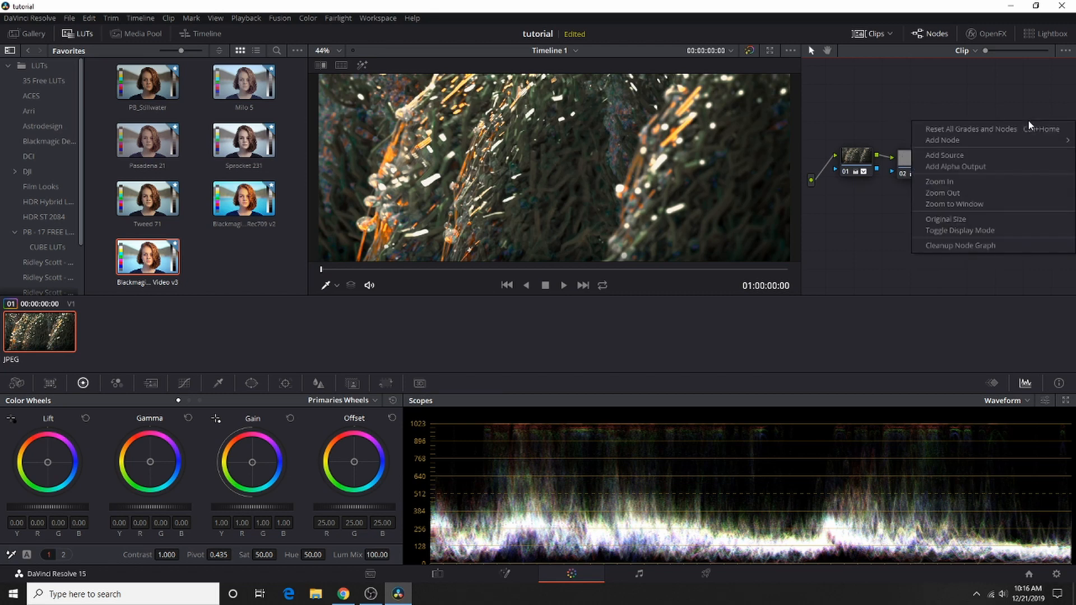
mouse_move(987, 140)
click(885, 144)
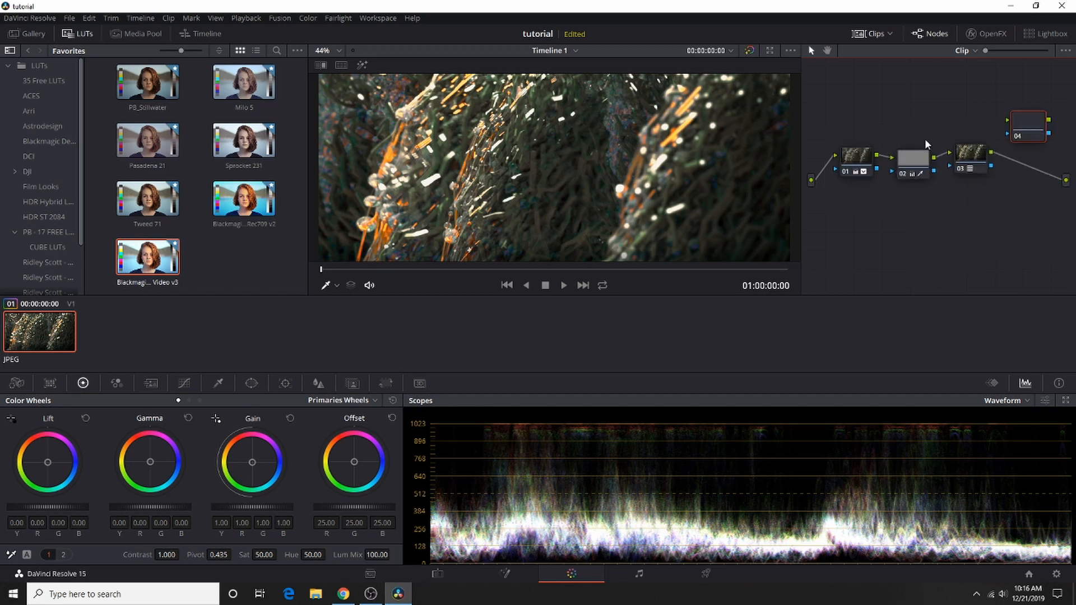
mouse_move(1029, 144)
mouse_down()
mouse_move(1029, 173)
mouse_move(1037, 161)
mouse_up()
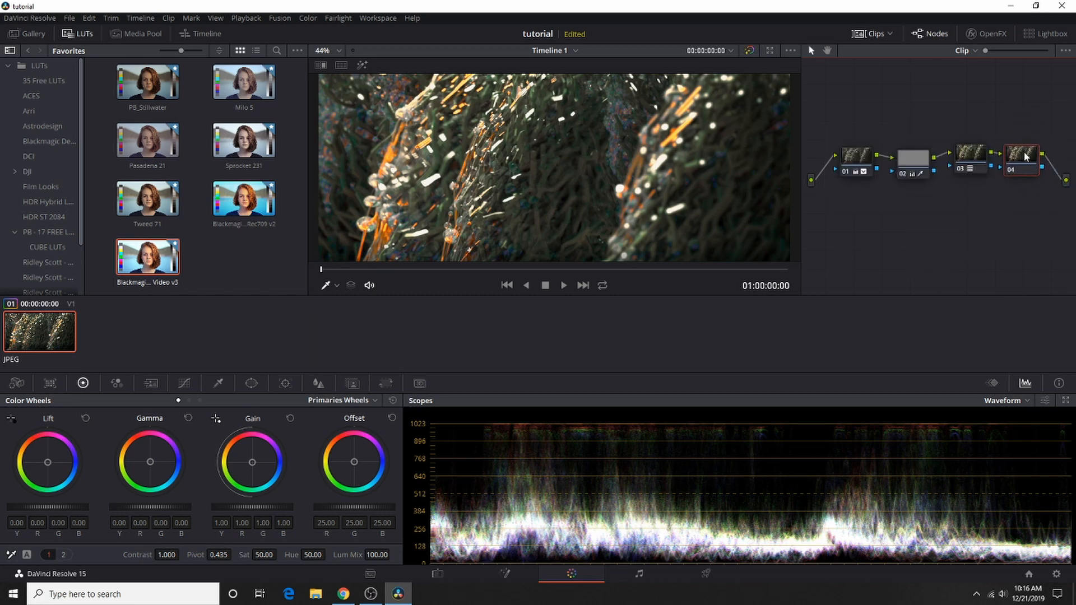
Sample a bluish tone in the enlarged viewer with the Qualifier and shift its Gain toward red at R 1.19, G 0.95, B 0.93
click(770, 51)
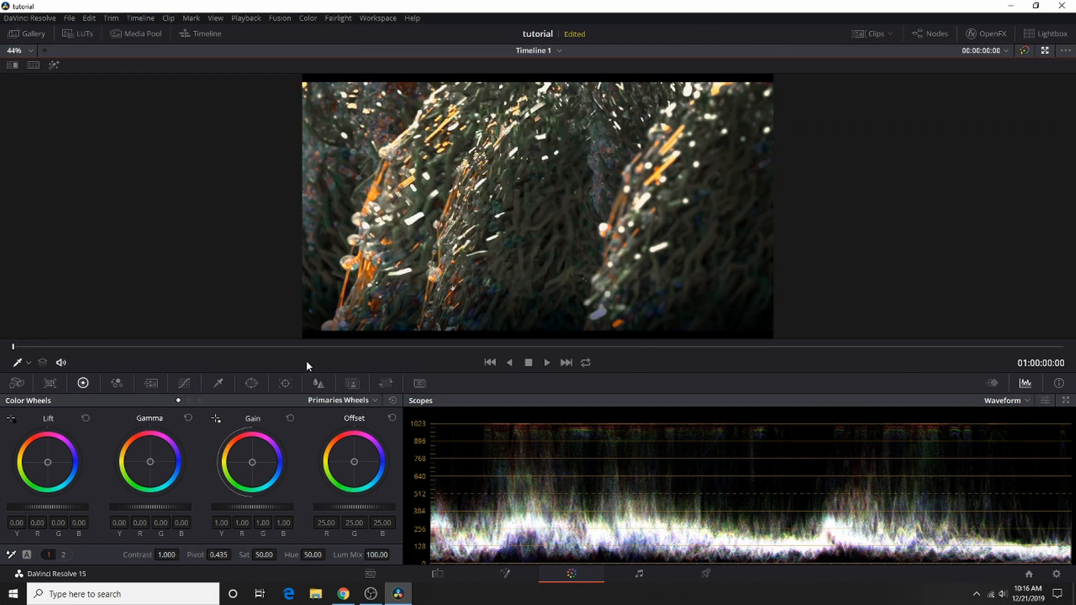
click(219, 383)
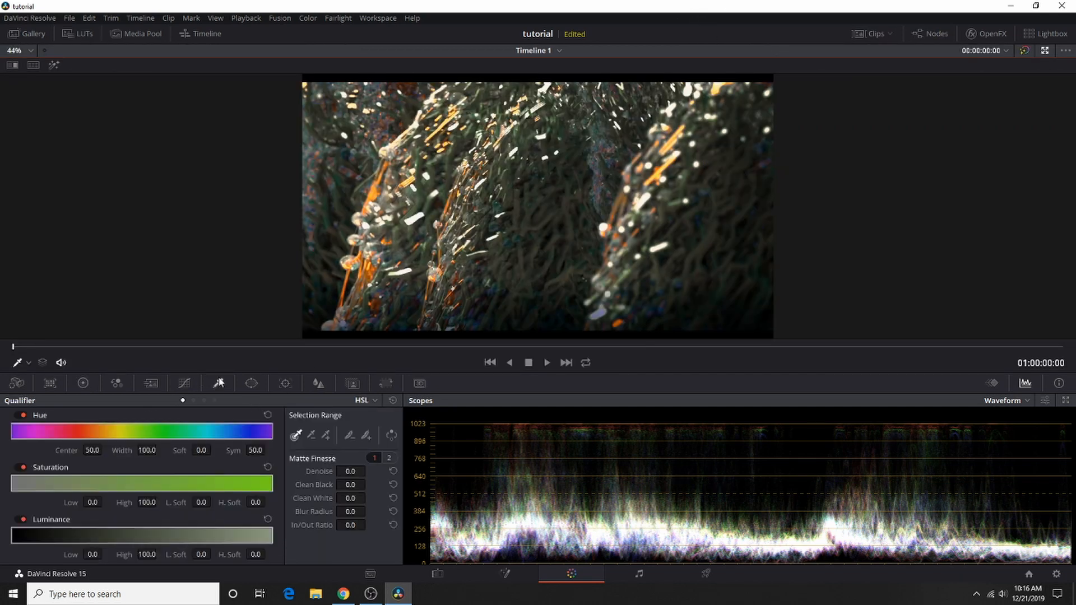
click(390, 127)
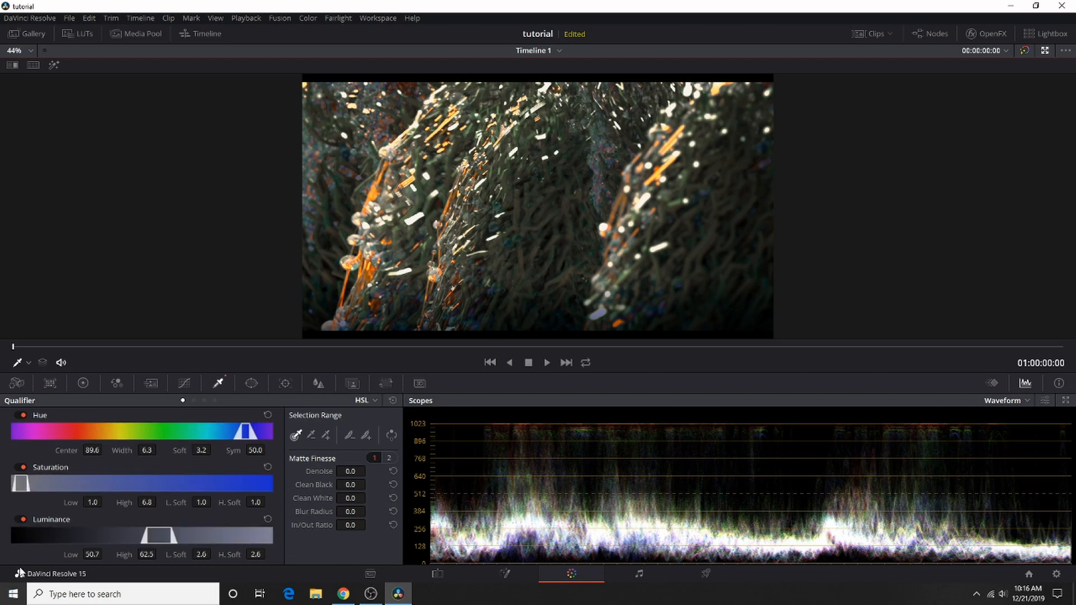
click(83, 383)
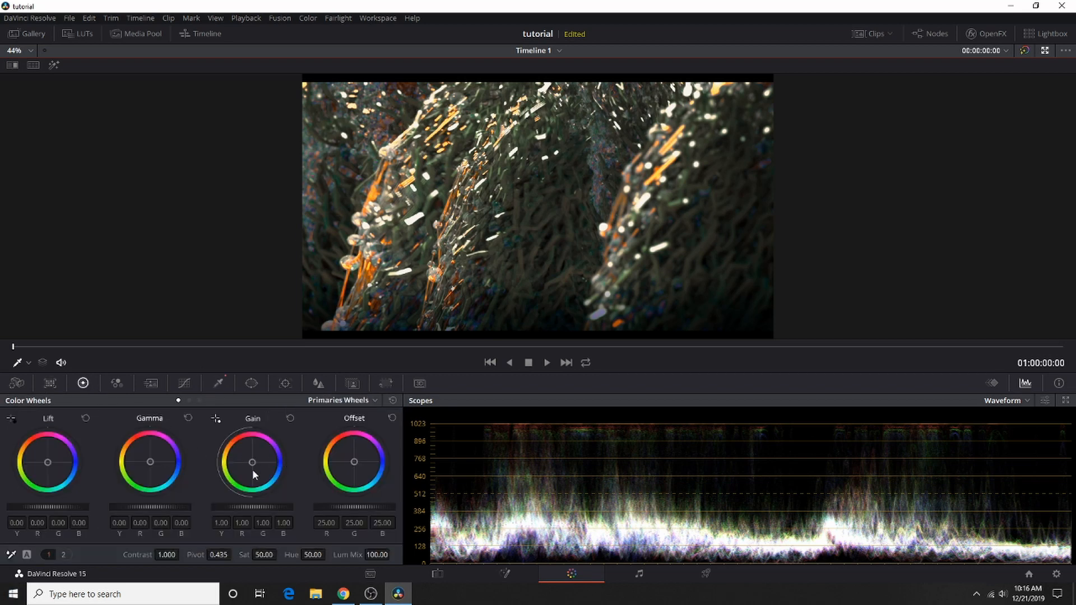
mouse_move(254, 465)
mouse_down()
mouse_move(245, 469)
mouse_move(251, 459)
mouse_up()
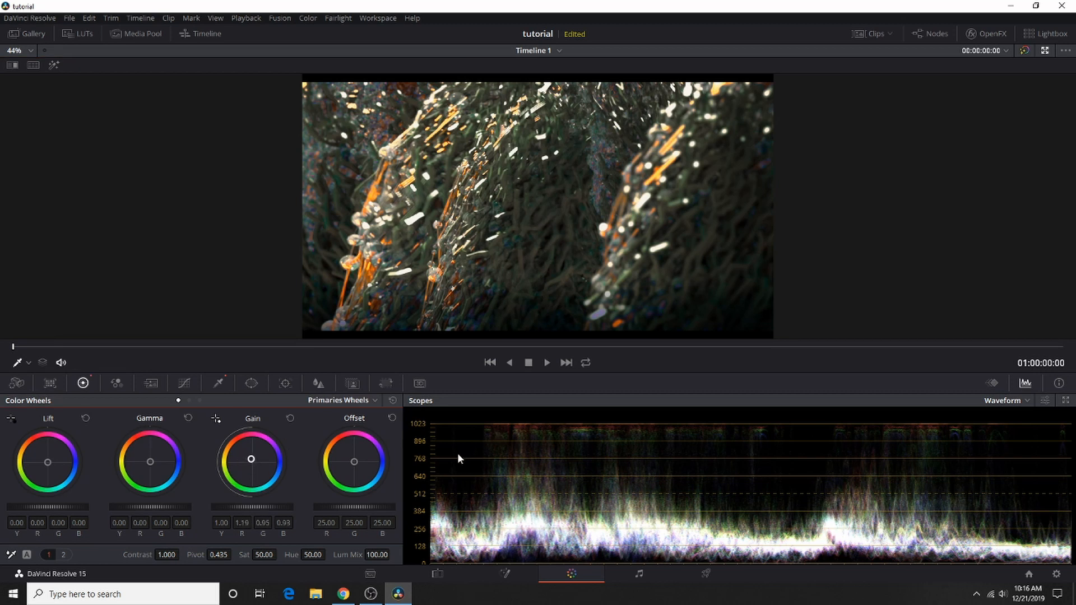
drag(355, 462, 331, 459)
drag(354, 508, 396, 508)
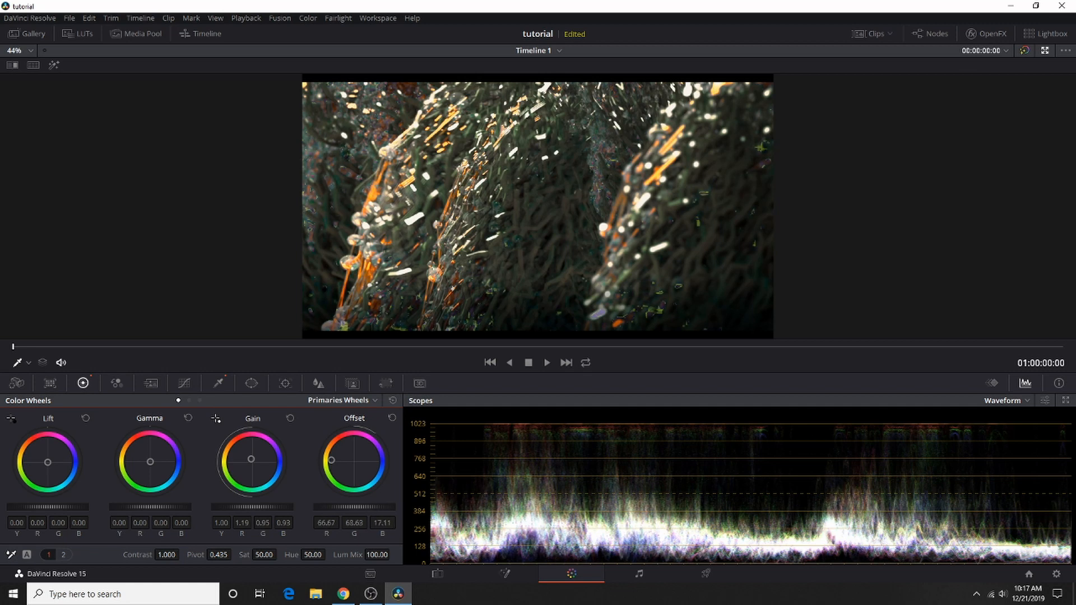
click(394, 419)
Shift the Offset color to R 23.71, G 27.92, B -2.06 and widen the qualifier's hue width to 15.3
drag(355, 461, 344, 467)
click(220, 384)
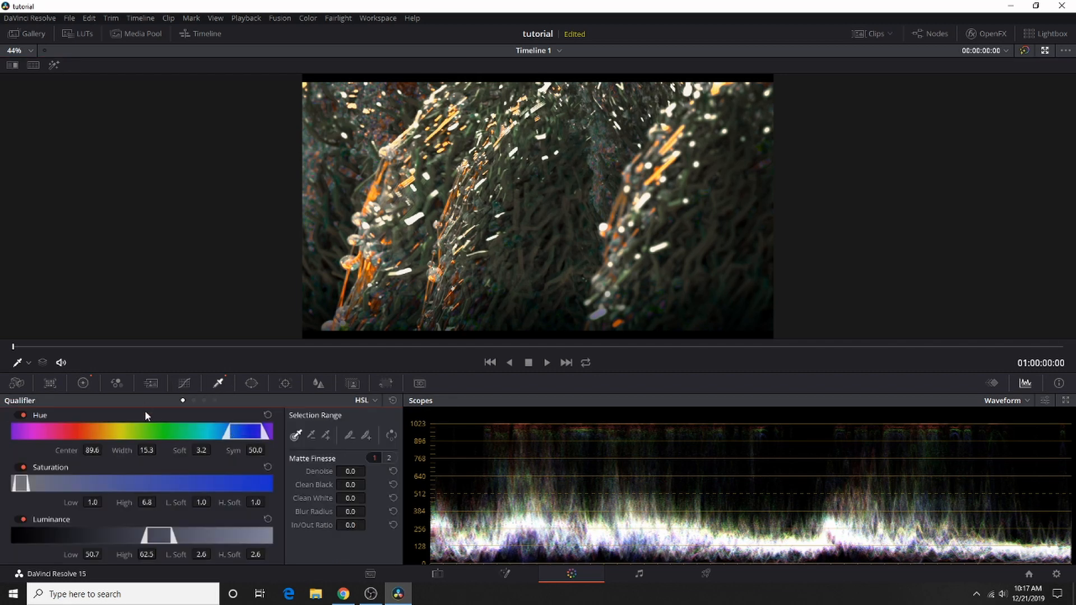
click(82, 385)
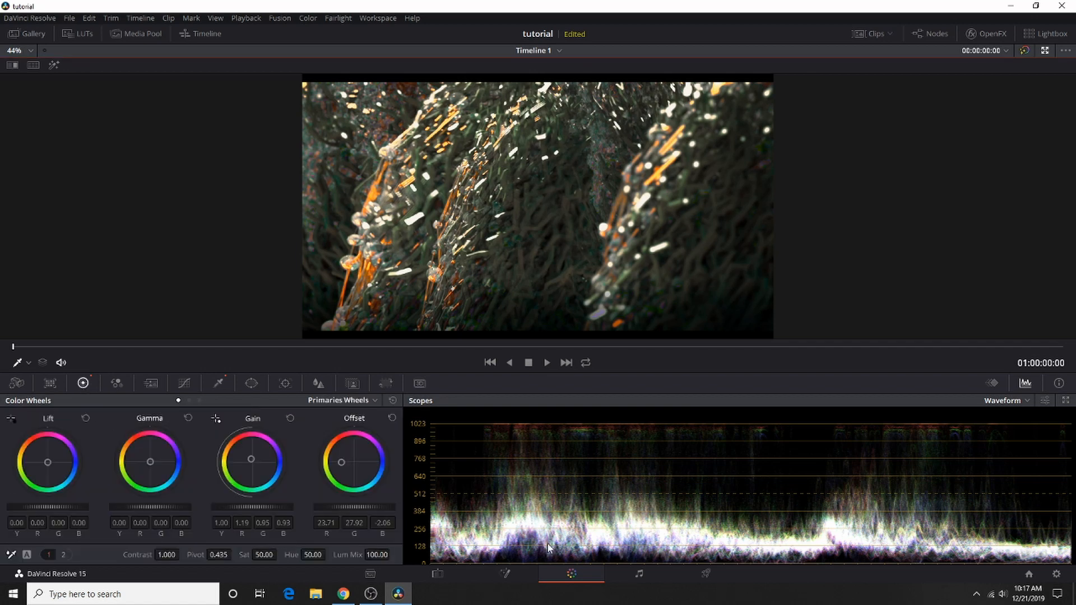
Using the Log wheels, set Midtone to R -0.41, G -0.34, B -0.45 and Highlight to R -1.00, G -0.43, B -0.91
click(200, 400)
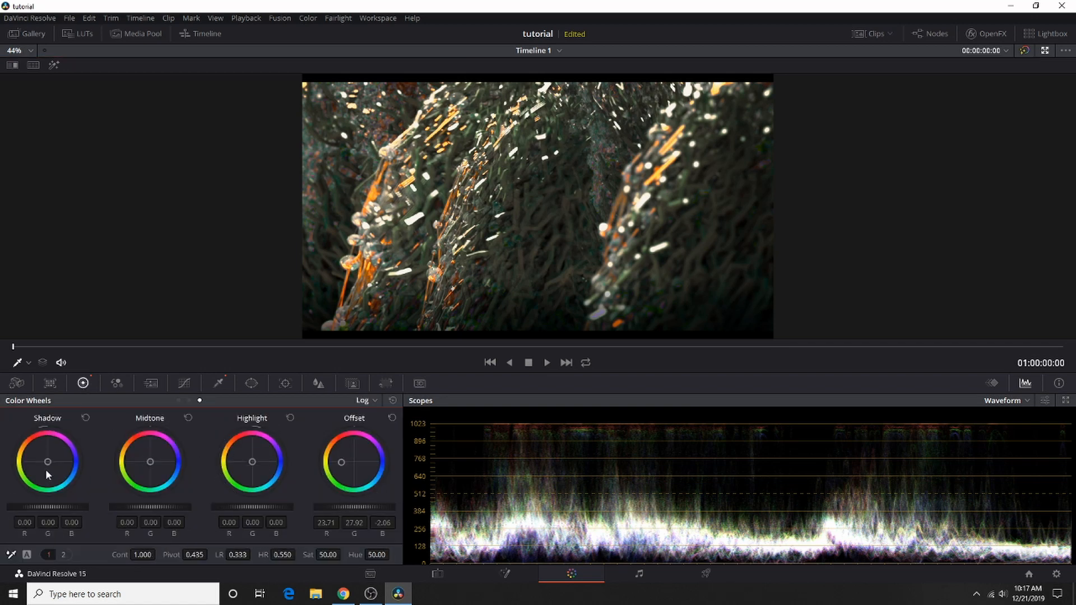
drag(150, 464, 147, 463)
drag(156, 510, 137, 509)
drag(254, 456, 246, 475)
drag(265, 508, 238, 507)
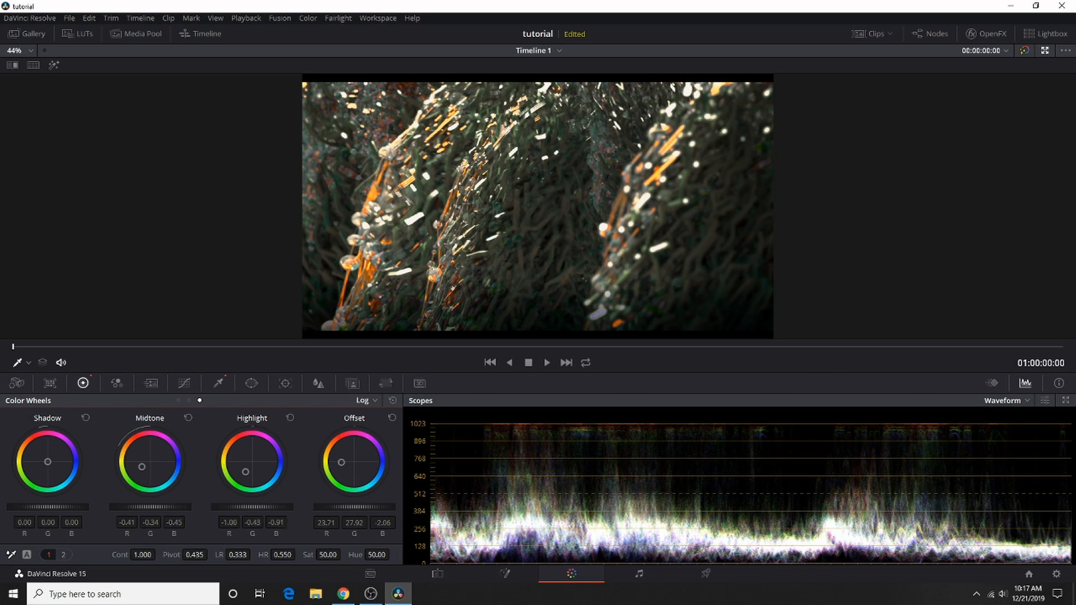
Add a fifth node between node 04 and the output, place it below node 01, and enlarge the viewer again
click(1045, 50)
right_click(1026, 203)
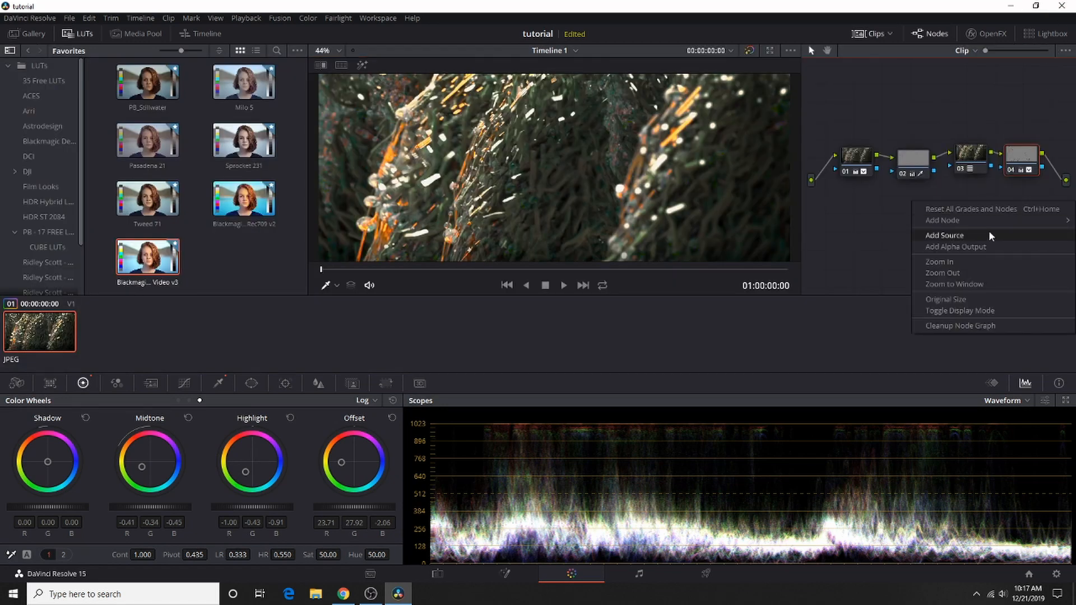
mouse_move(933, 221)
click(831, 222)
drag(1027, 218, 847, 197)
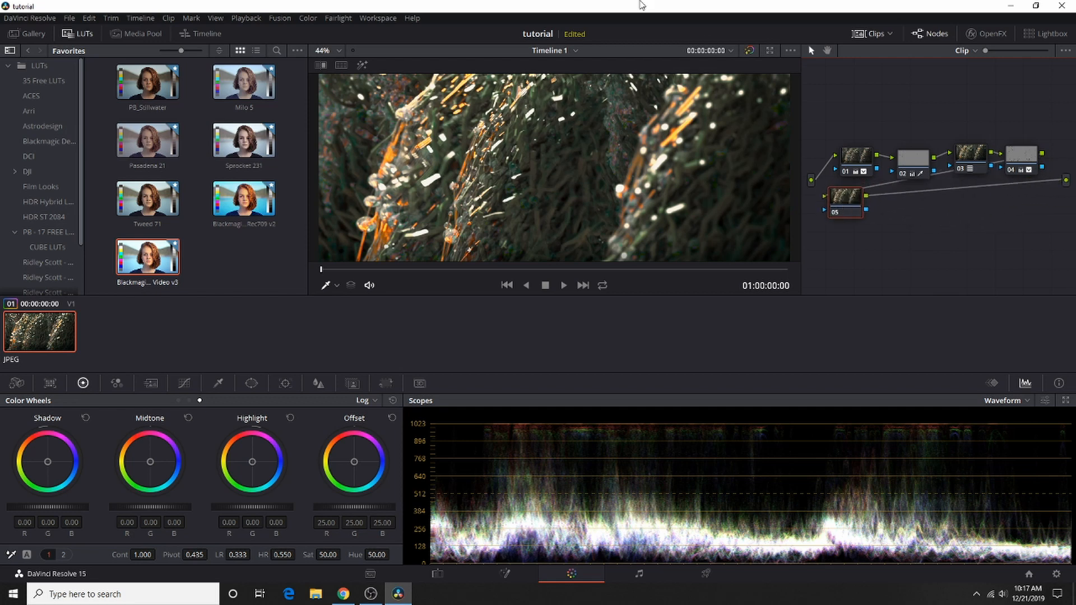
click(770, 51)
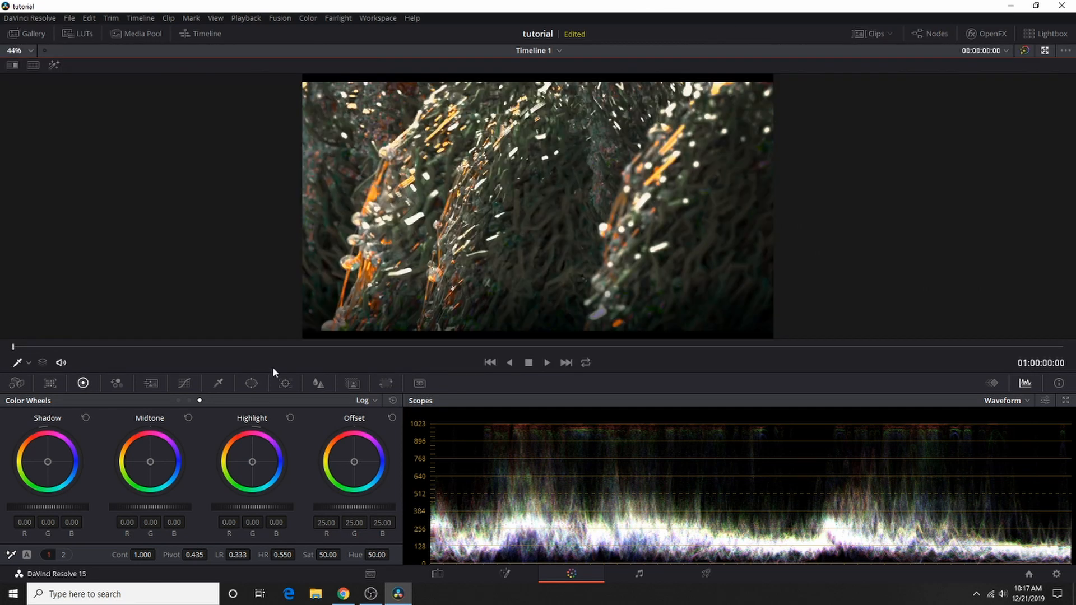
click(317, 384)
mouse_move(97, 466)
mouse_down()
mouse_move(117, 429)
mouse_move(115, 519)
mouse_move(124, 432)
mouse_move(116, 463)
mouse_up()
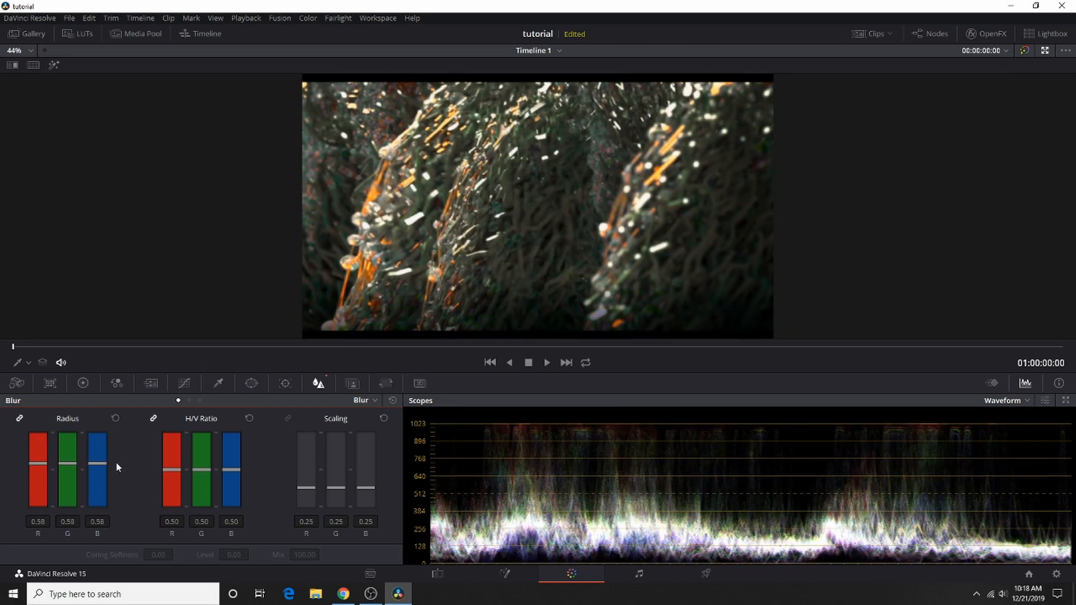
click(115, 419)
Add a circular window and move it to the image's upper-right corner at Pan 60.59 and Tilt 53.09
click(252, 383)
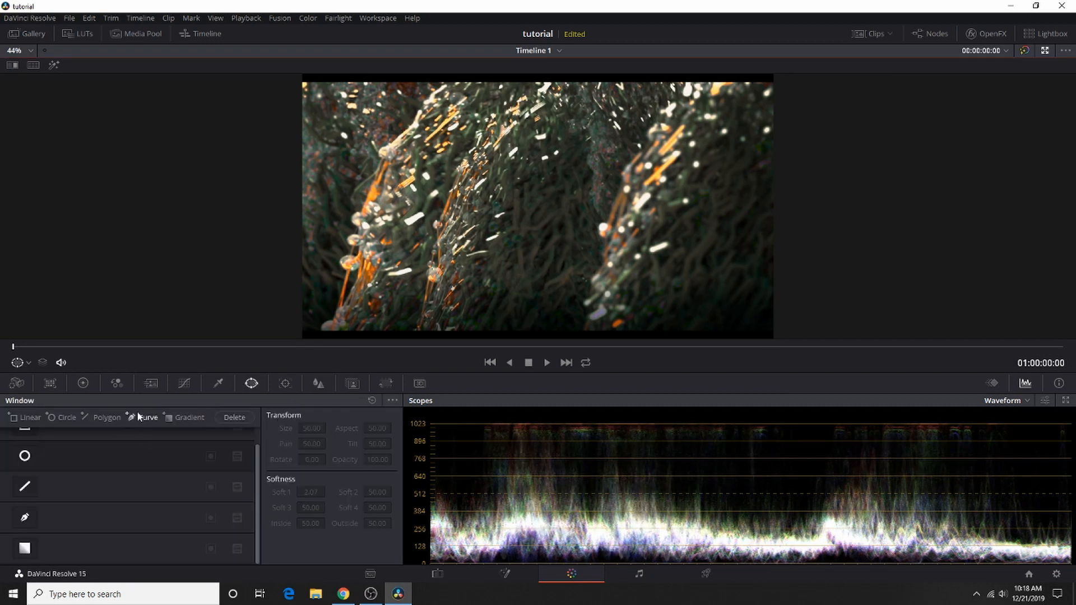
click(64, 419)
drag(542, 206, 754, 143)
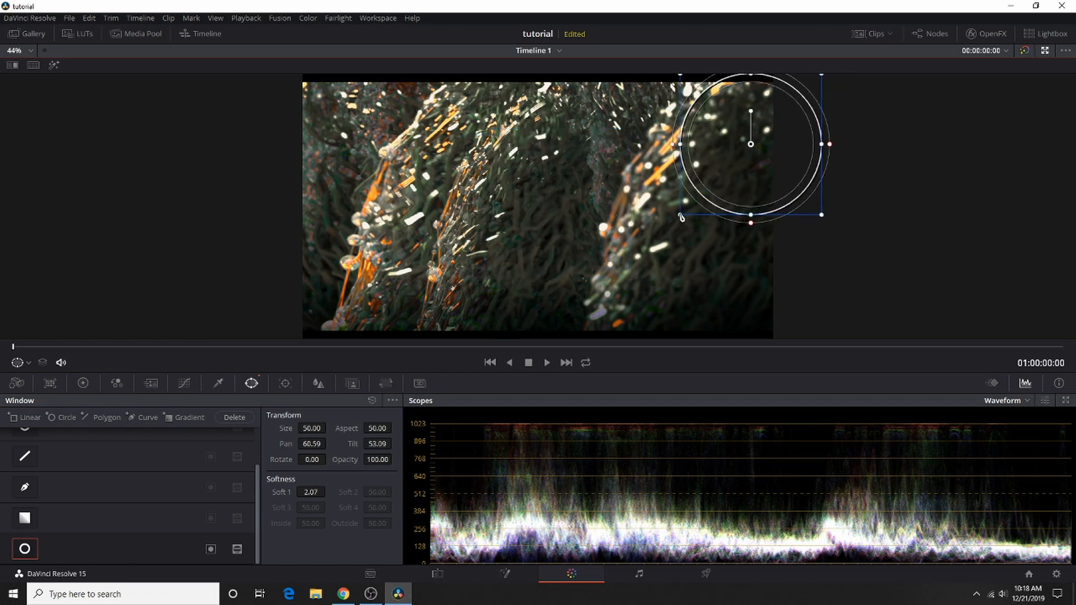
Reshape the circular window into a tall ellipse with Size 29.74, Aspect 29.78, Pan 59.95, Tilt 50.00 and Soft 1 31.61
drag(682, 218, 605, 292)
drag(754, 308, 747, 360)
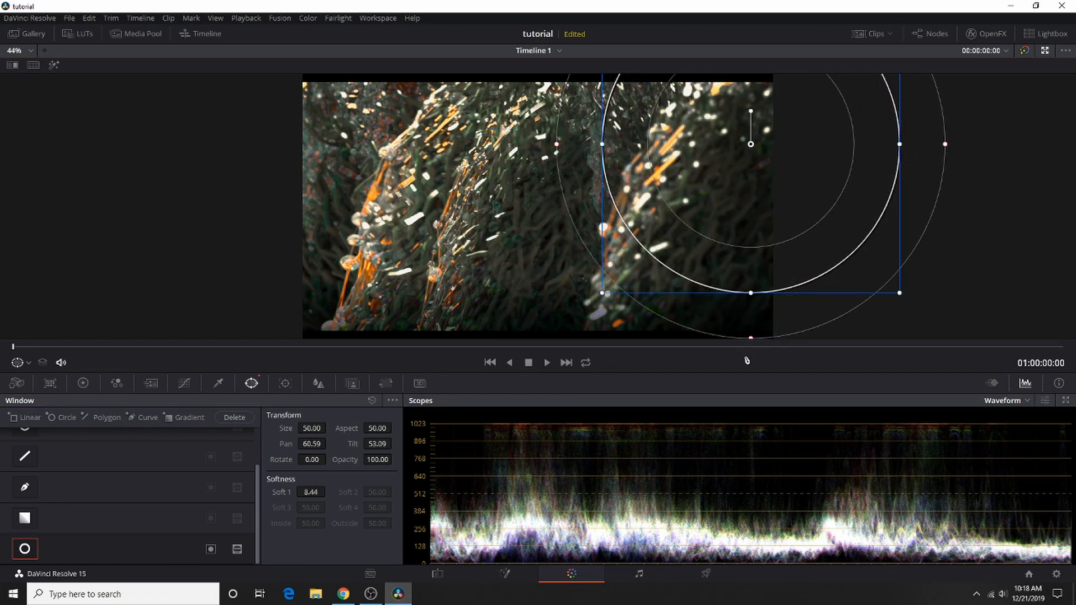
drag(602, 144, 663, 142)
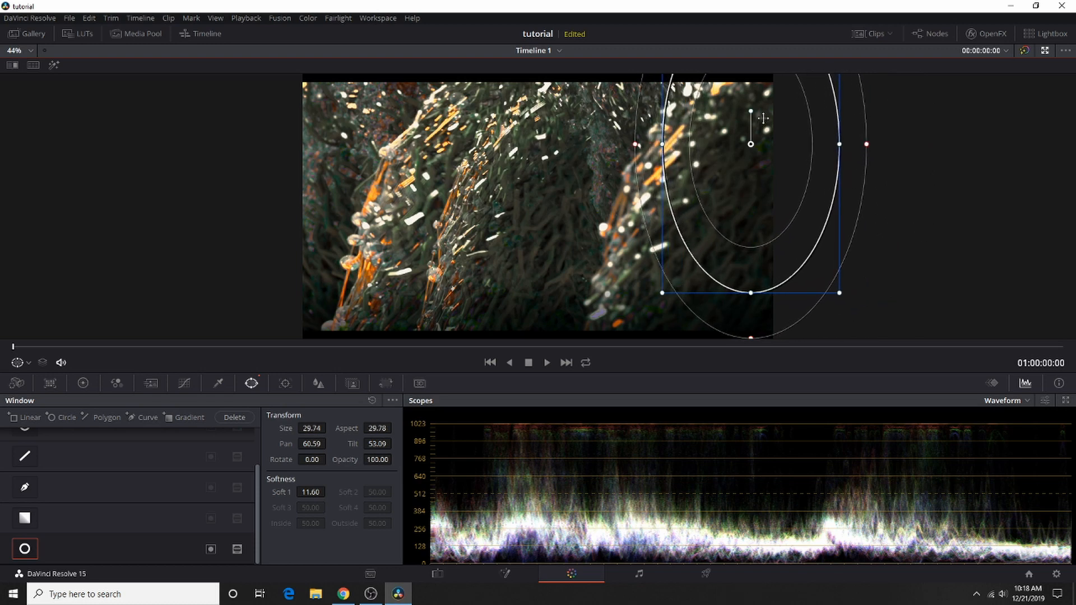
drag(763, 118, 750, 181)
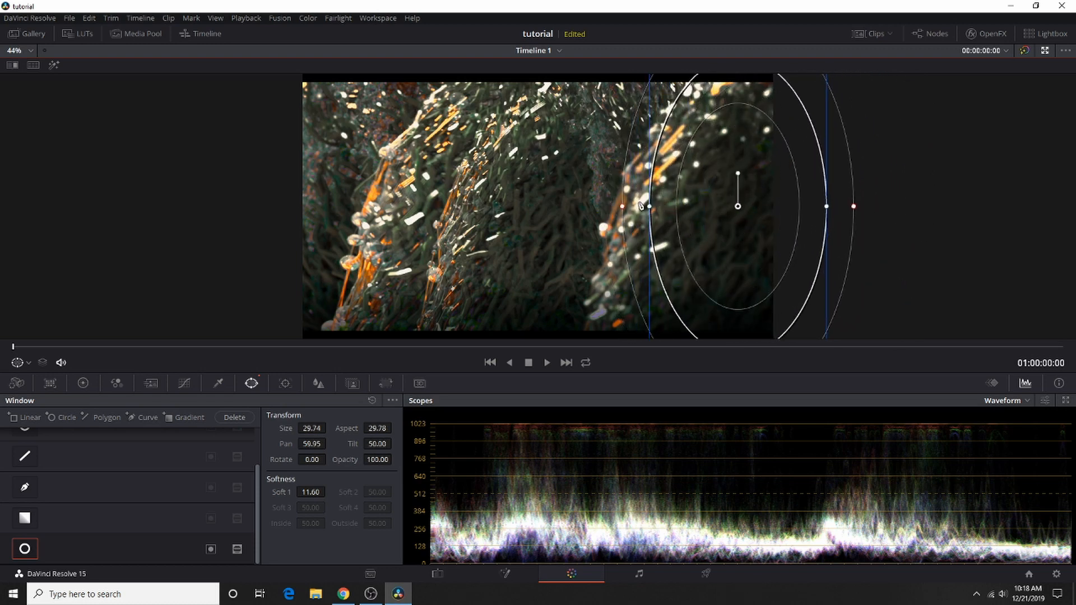
drag(622, 206, 574, 209)
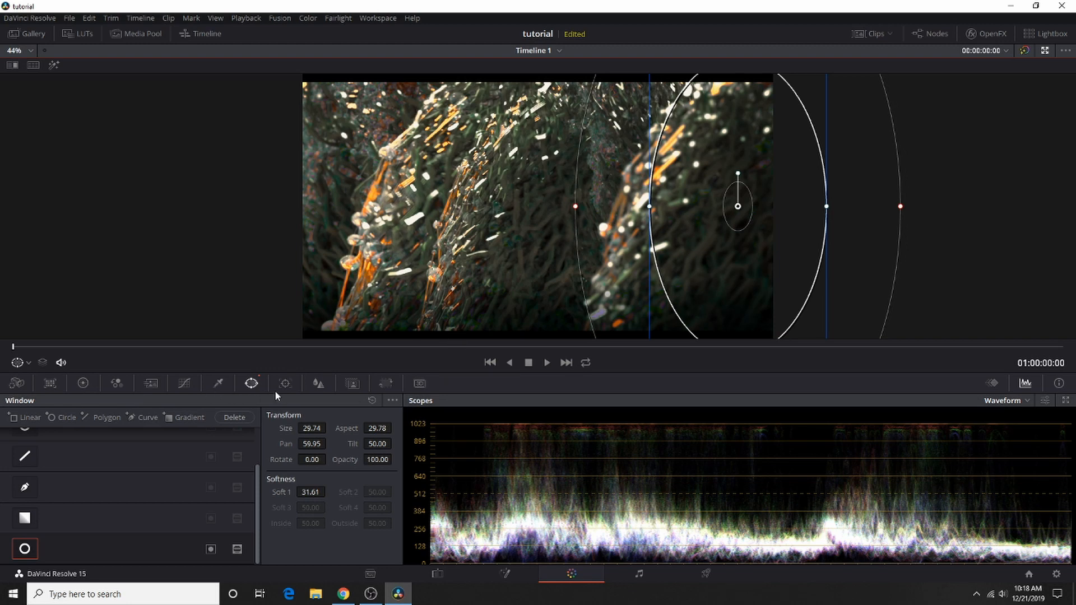
Blur the windowed area with unlinked color channels, setting Radius to R 0.42, G 0.69 and B 0.64
click(318, 385)
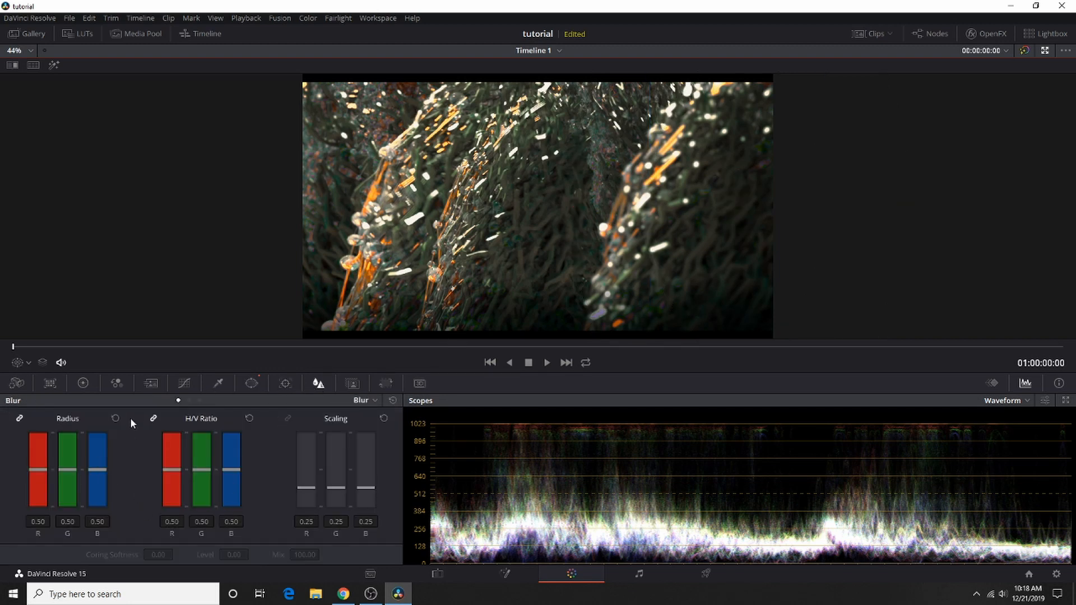
drag(97, 471, 99, 524)
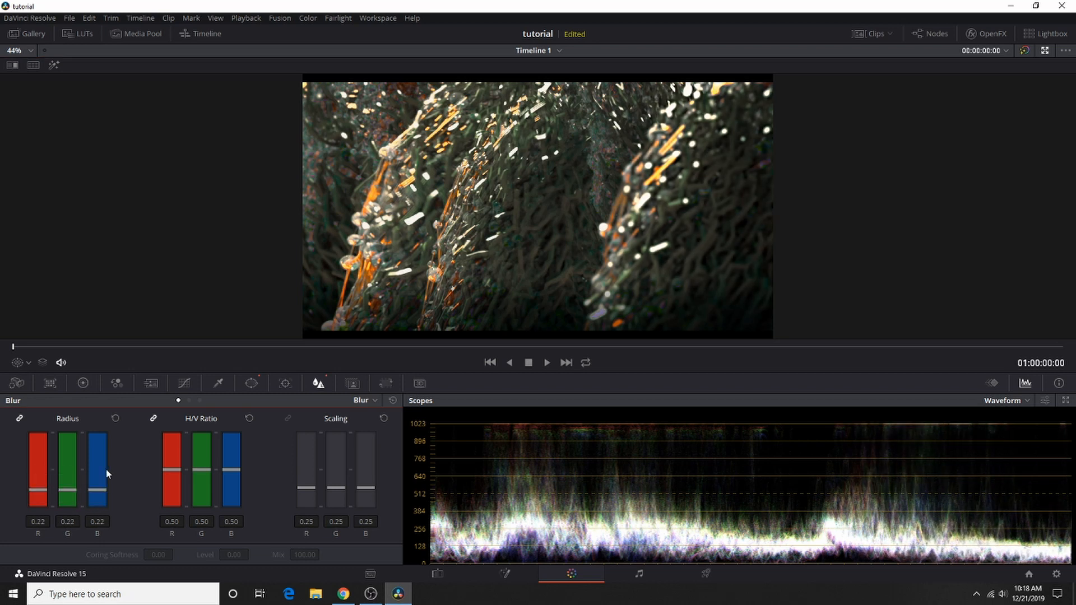
mouse_move(108, 474)
mouse_down()
mouse_move(112, 424)
mouse_move(110, 469)
mouse_up()
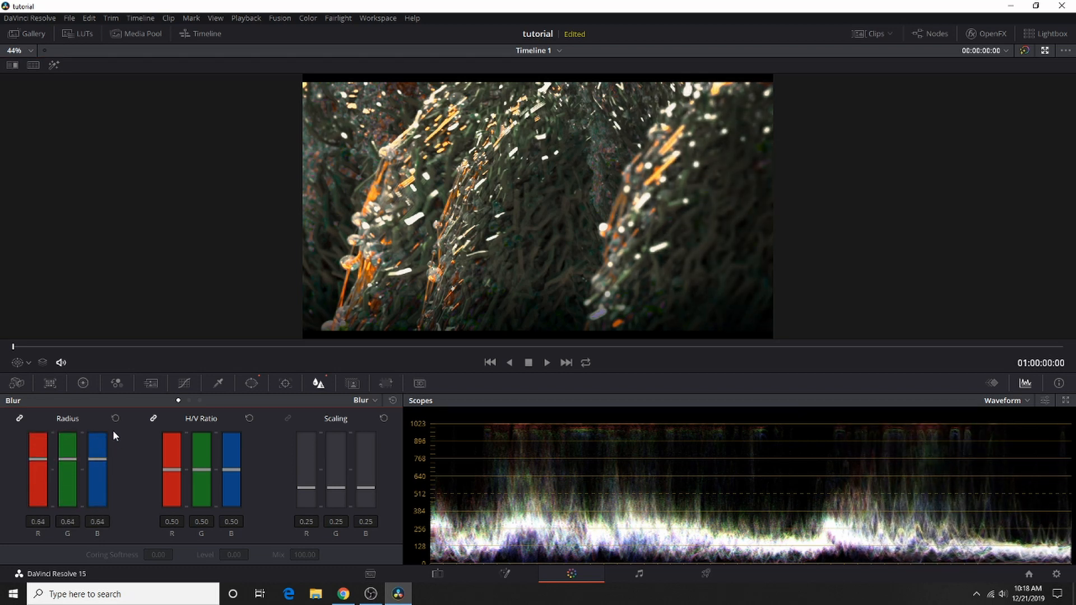
click(19, 419)
drag(71, 463, 43, 476)
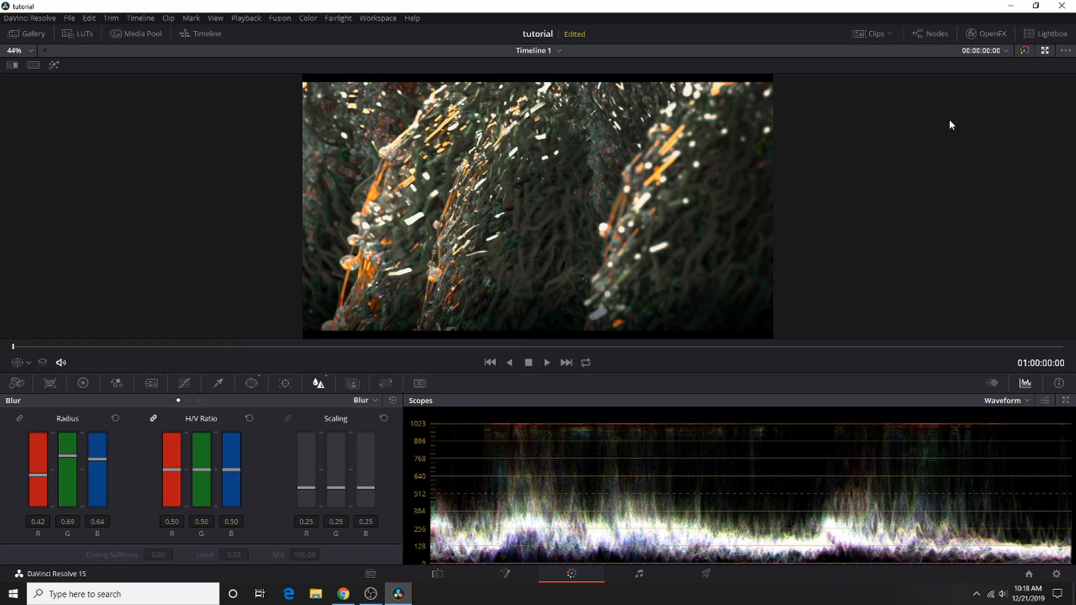
Add an outside node after node 05 and enlarge the viewer again
click(1043, 52)
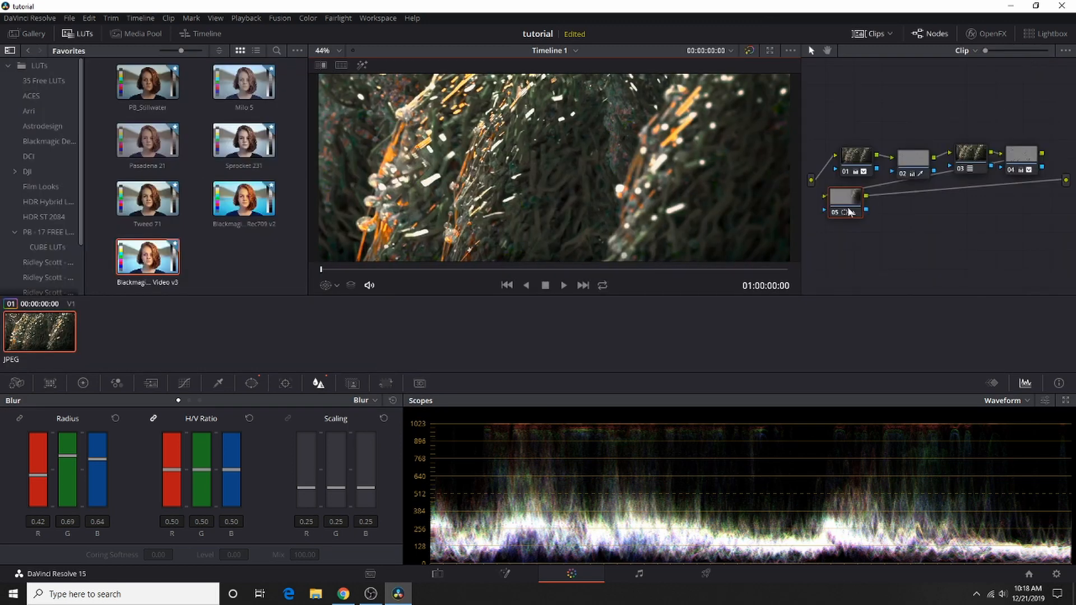
right_click(849, 212)
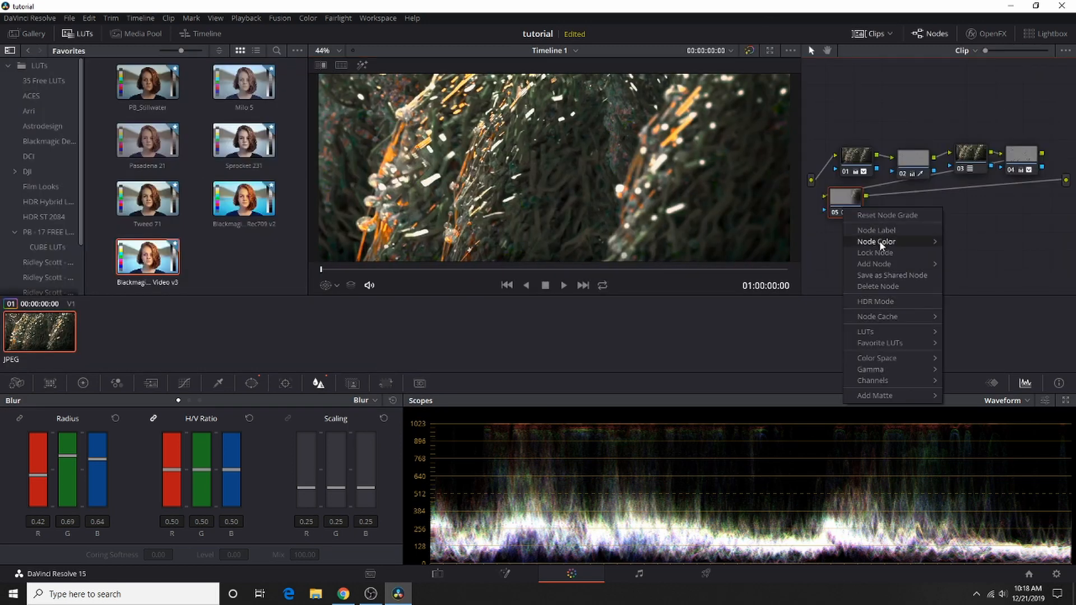
click(1050, 226)
right_click(848, 204)
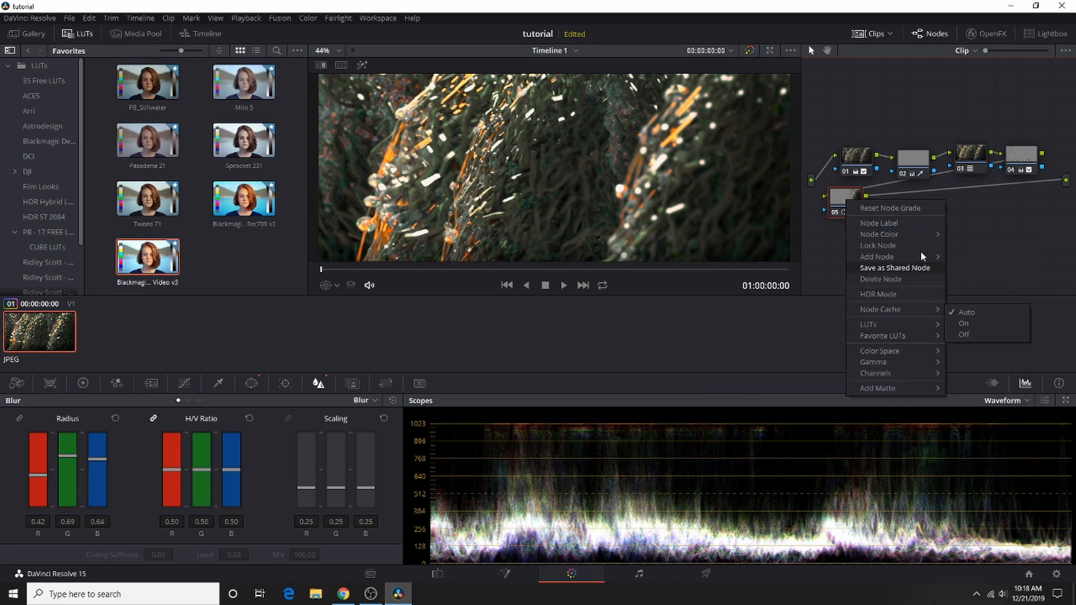
mouse_move(925, 257)
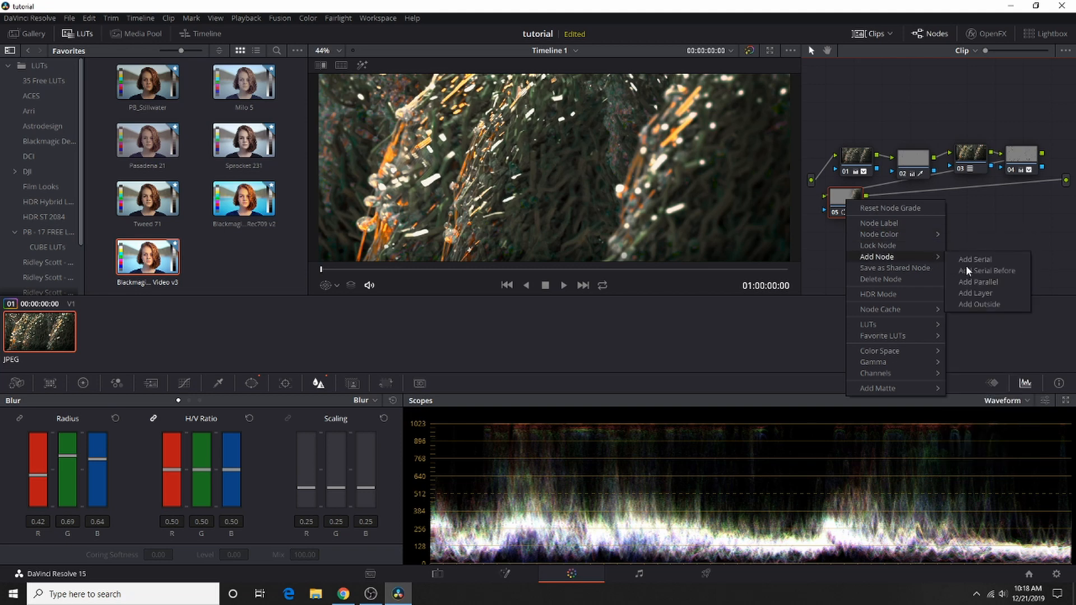
click(981, 304)
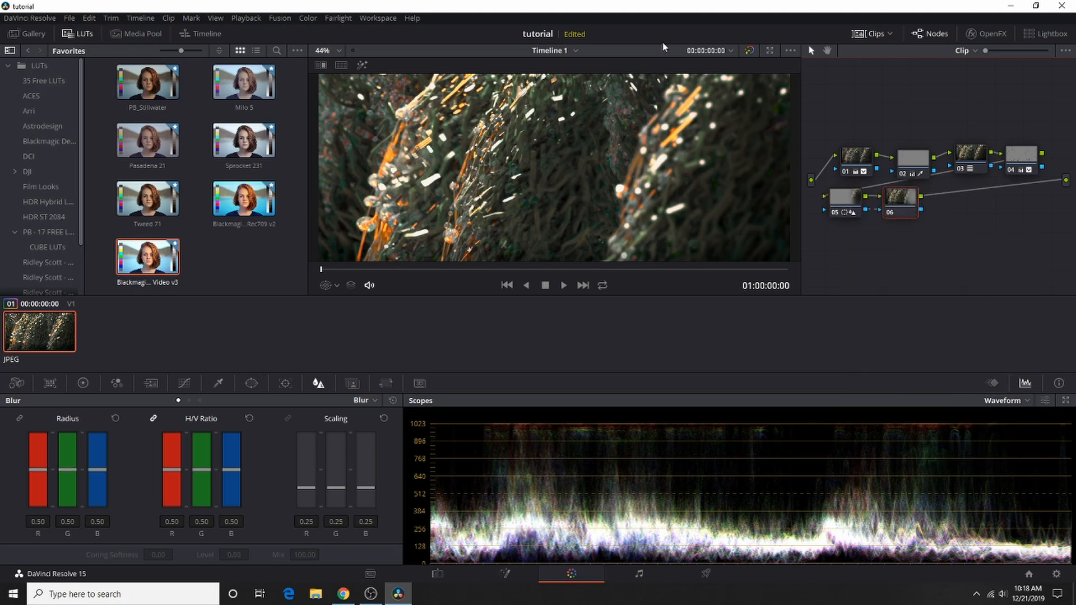
click(771, 52)
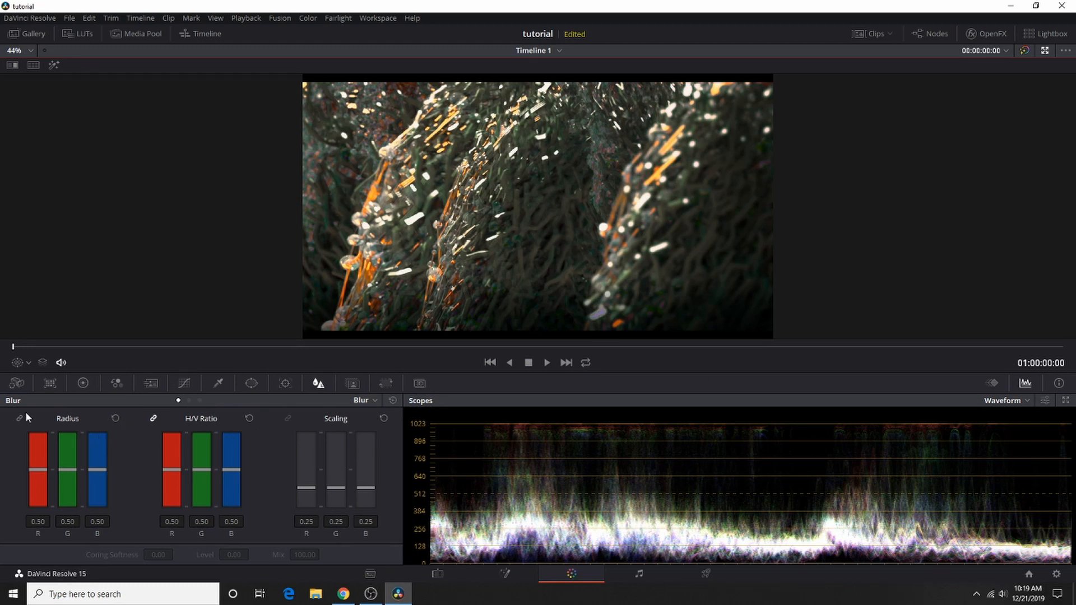
Set the outside node's blur Radius to R 0.39, G 0.47, B 0.63 and its Mist Mix to 12.00
drag(44, 470, 71, 472)
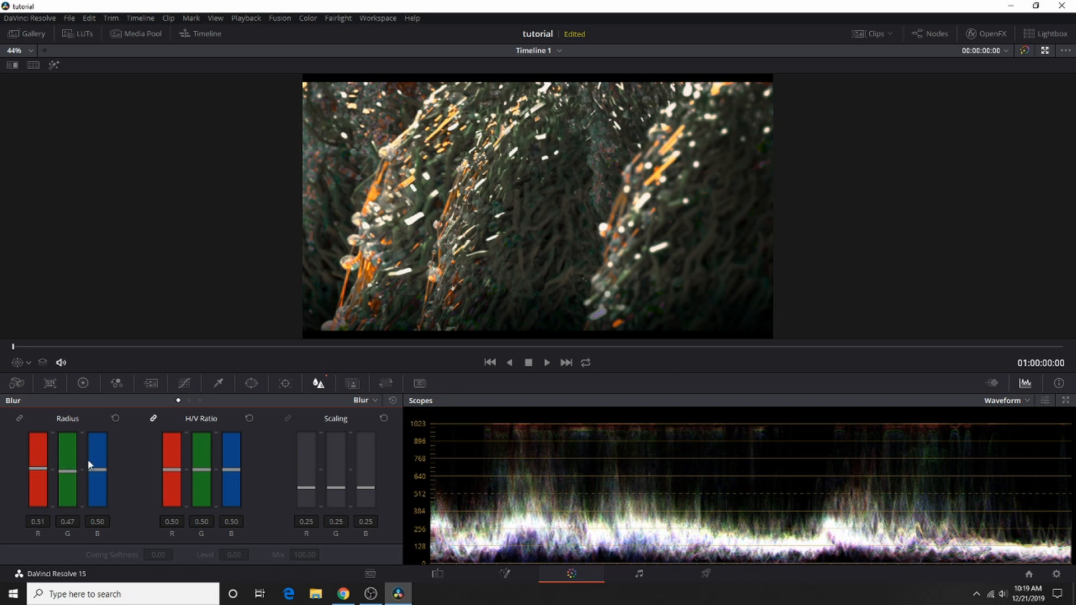
mouse_move(102, 472)
mouse_down()
mouse_move(103, 491)
mouse_move(109, 462)
mouse_move(113, 479)
mouse_up()
drag(118, 471, 119, 460)
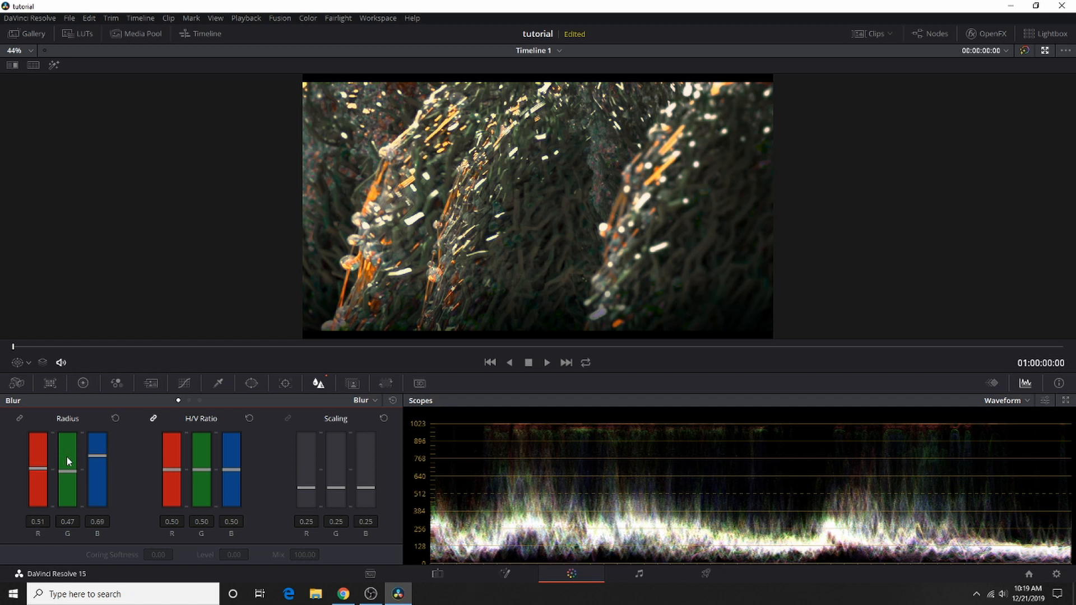
drag(37, 469, 102, 456)
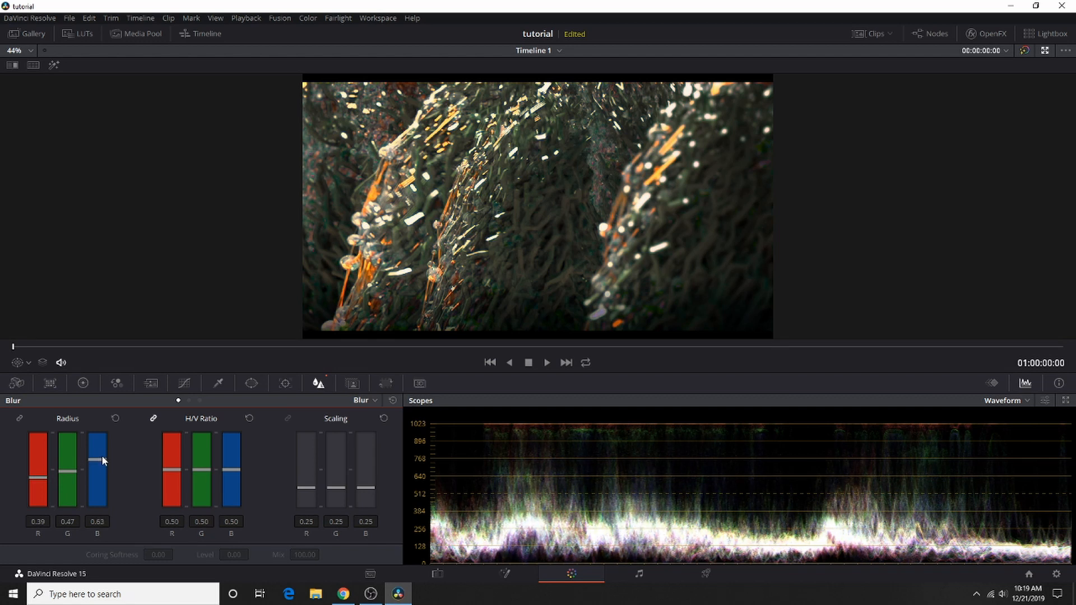
click(199, 400)
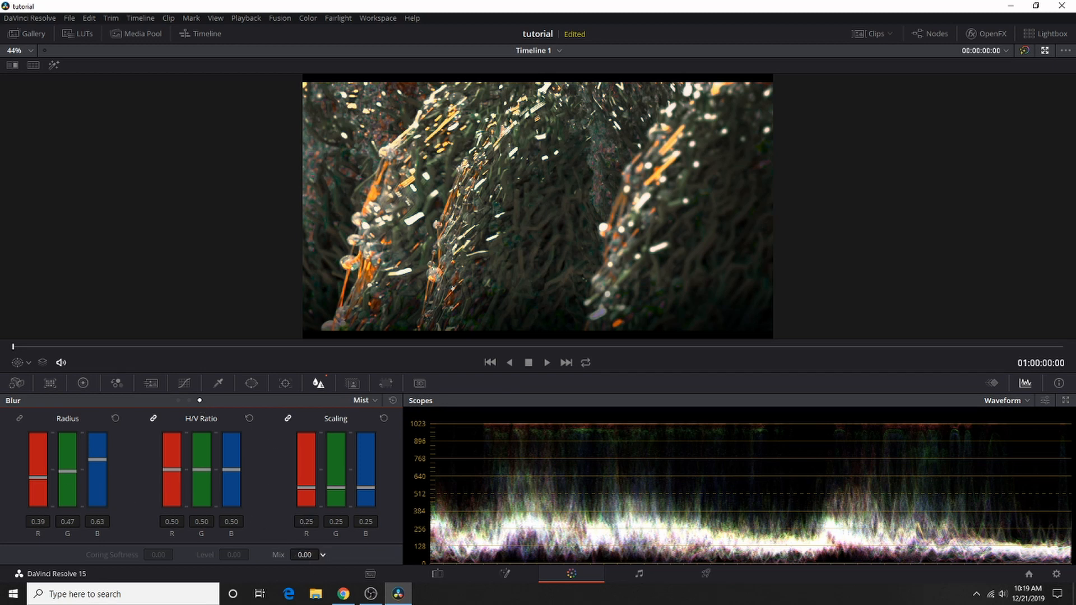
mouse_move(323, 555)
mouse_down()
mouse_move(288, 552)
mouse_move(323, 555)
mouse_up()
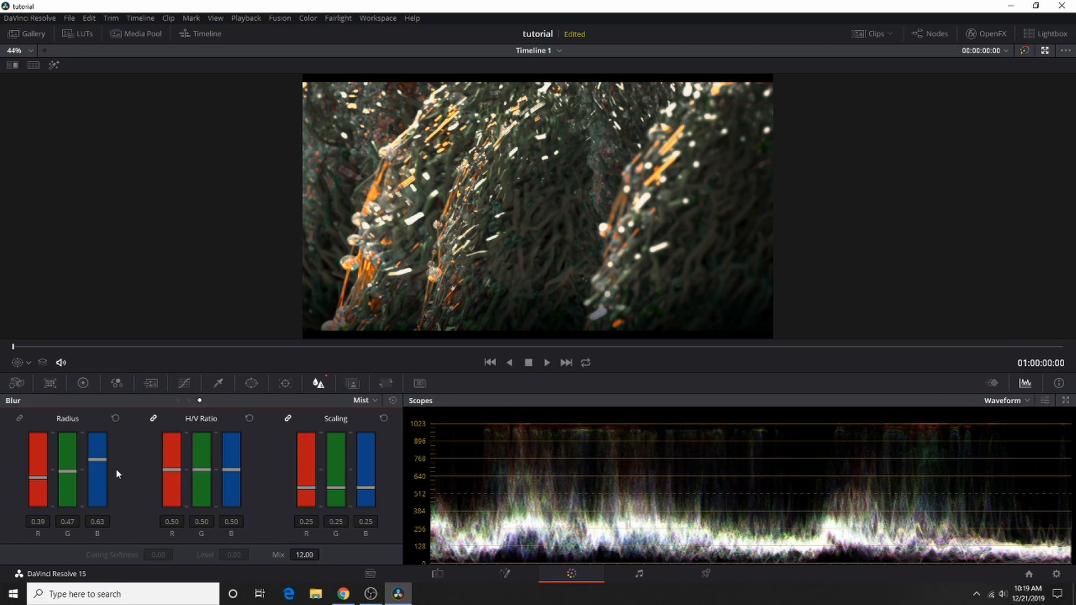
Try different H/V Ratio and Scaling amounts for the mist, and reset both to their defaults
mouse_move(170, 473)
mouse_down()
mouse_move(168, 512)
mouse_move(169, 458)
mouse_up()
click(249, 419)
drag(337, 494, 340, 471)
click(384, 420)
Set the outside node's Sharpen Level to 3.00 and compare the image with the grades bypassed and restored
click(189, 400)
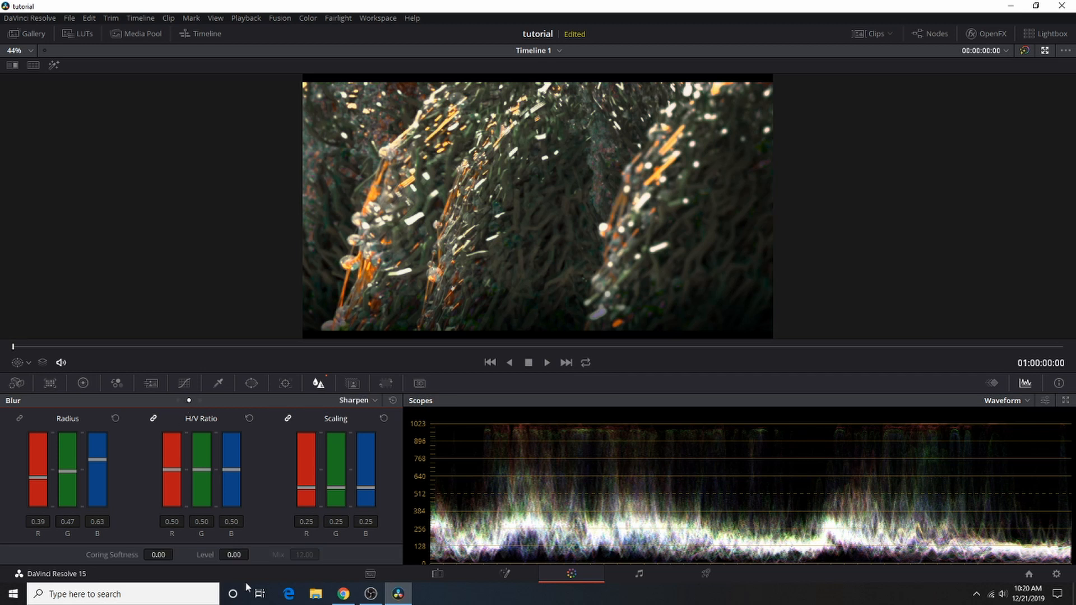
mouse_move(234, 552)
mouse_down()
mouse_move(252, 558)
mouse_move(217, 546)
mouse_up()
click(1026, 49)
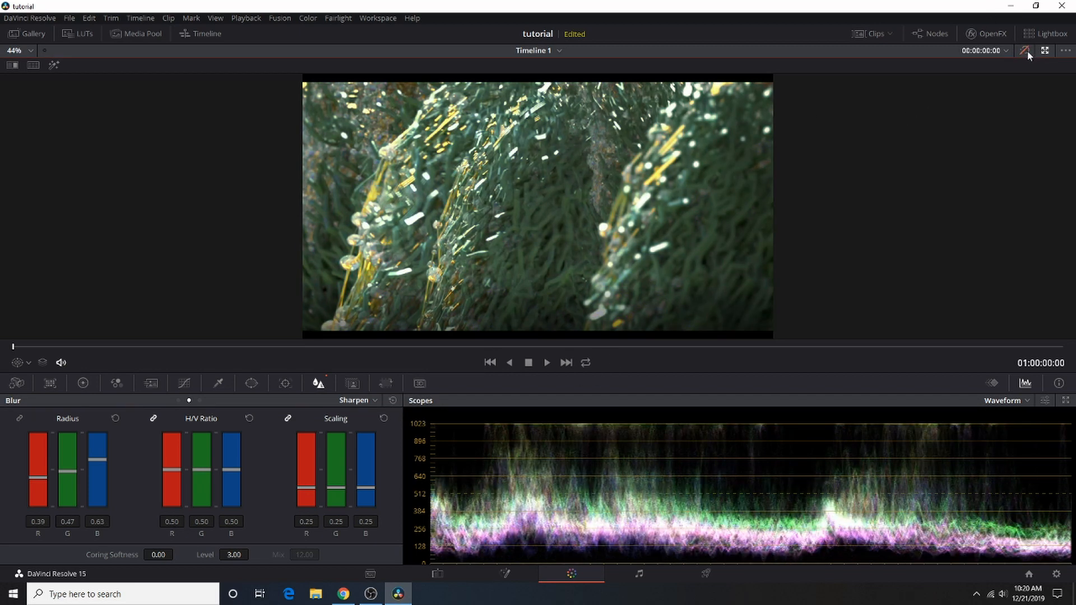
click(1028, 50)
click(1026, 50)
click(1028, 50)
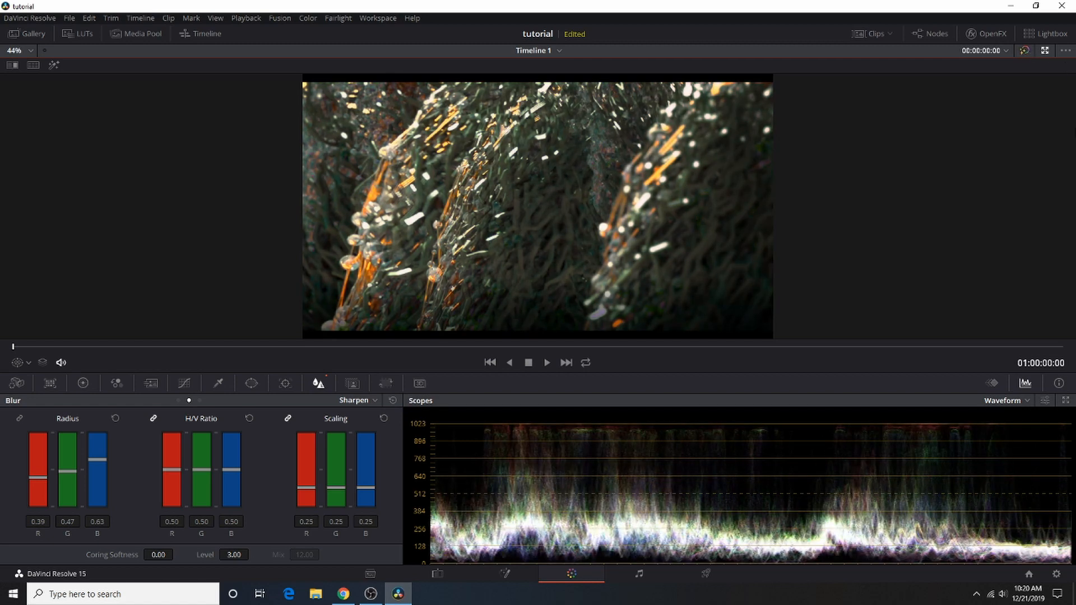
click(1026, 50)
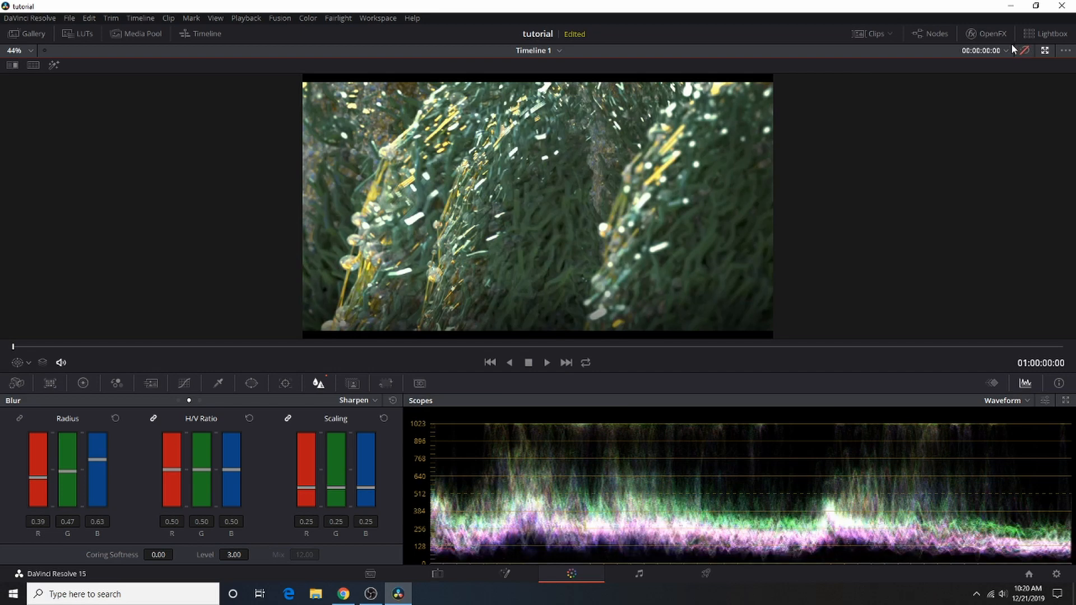
click(1024, 49)
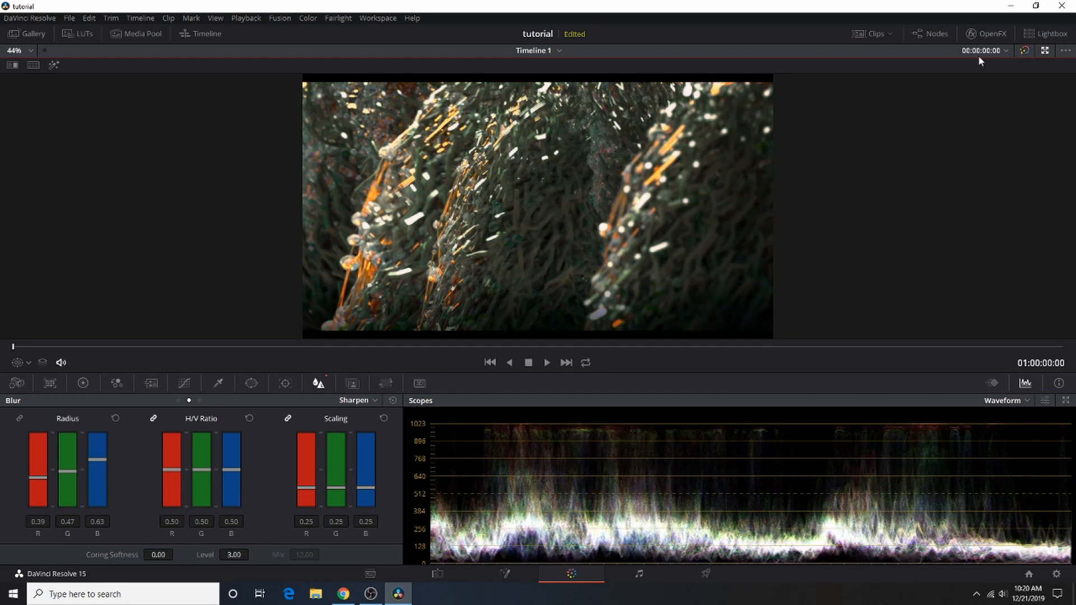
On node 01's Hue Vs Sat curve, set saturation to 1.37 at hue 175.66, 0.79 at 314.20 and 0.42 at 75.74, and compare with the grade bypassed
click(1044, 51)
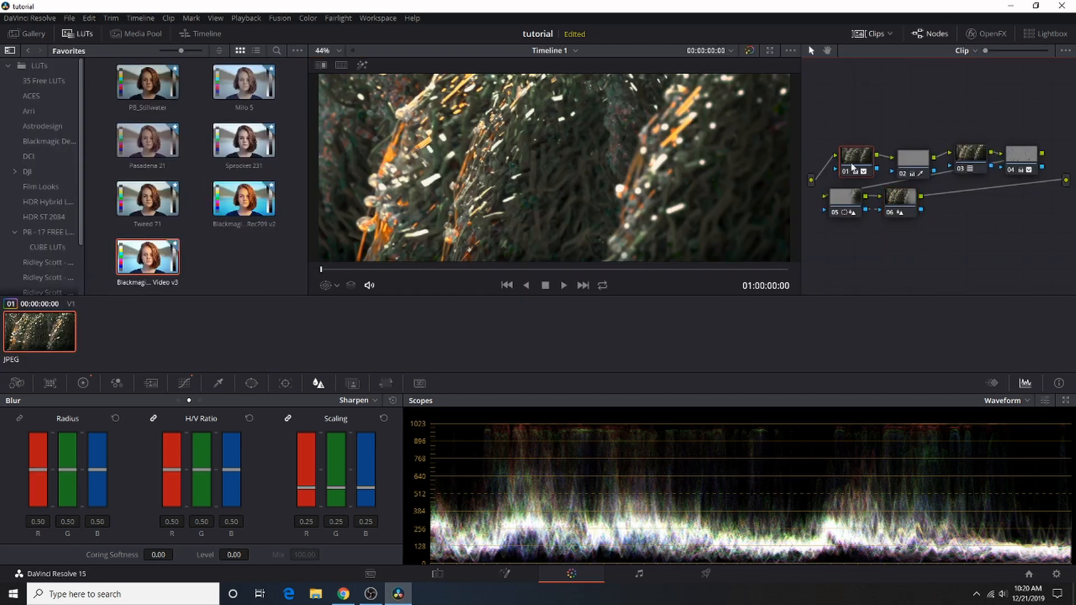
click(769, 51)
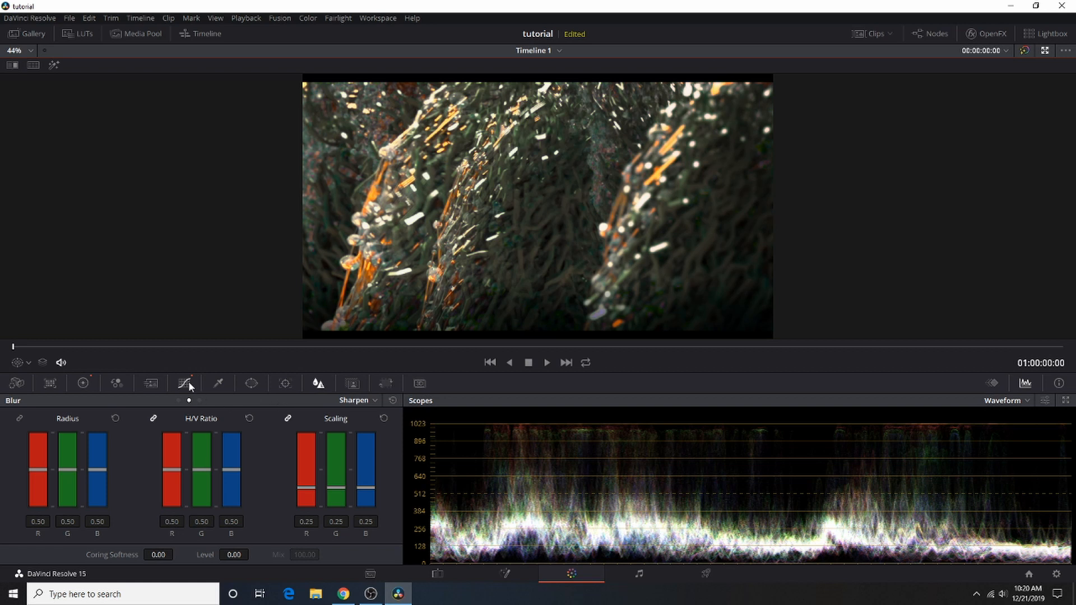
click(185, 383)
click(182, 401)
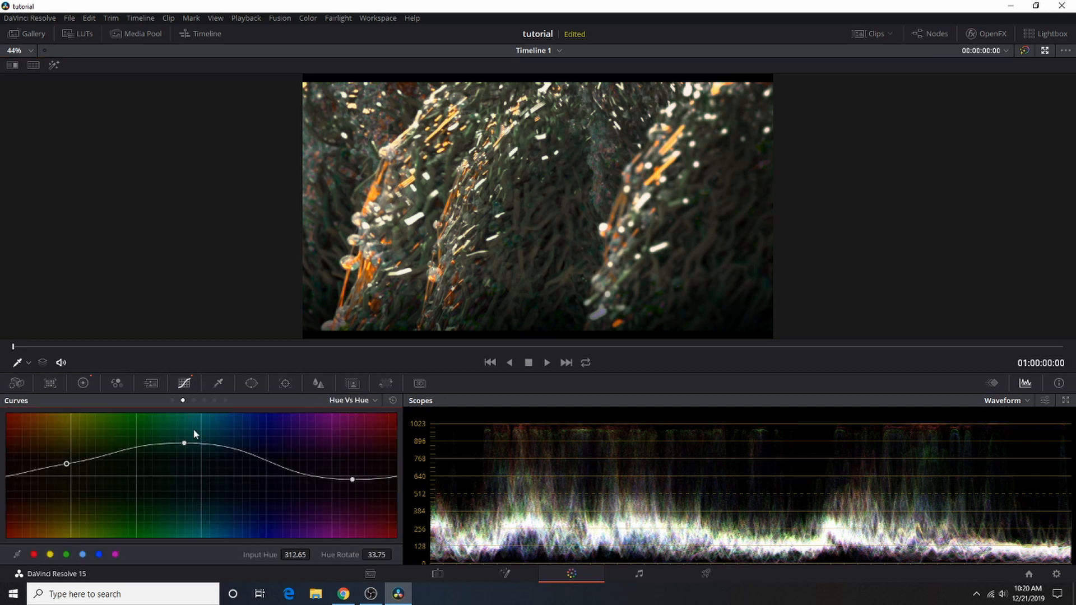
click(193, 401)
mouse_move(312, 450)
mouse_down()
mouse_move(307, 480)
mouse_move(312, 456)
mouse_up()
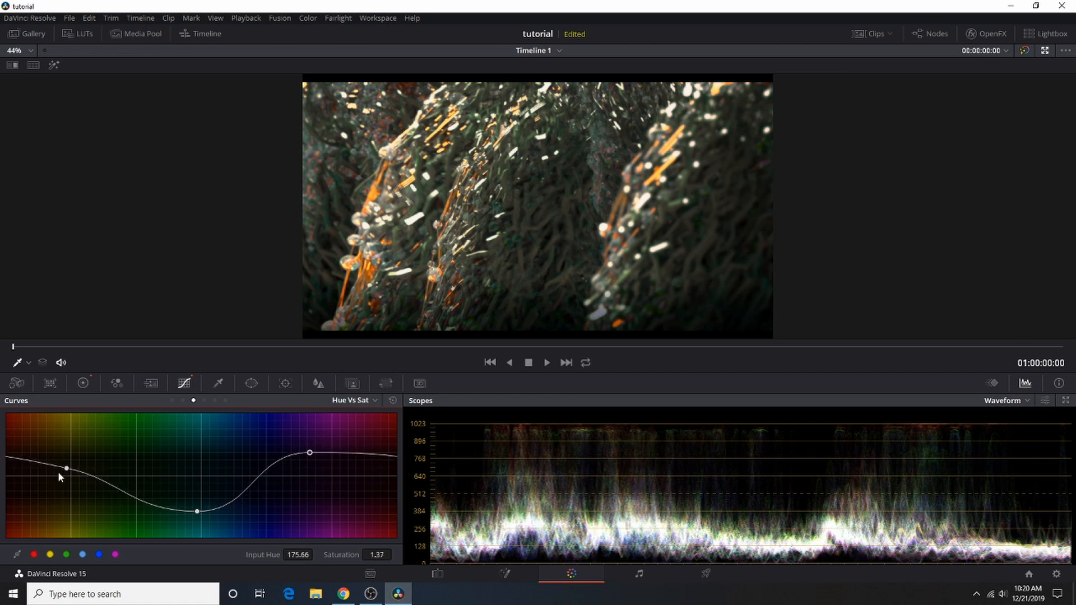
mouse_move(67, 468)
mouse_down()
mouse_move(64, 508)
mouse_move(69, 490)
mouse_up()
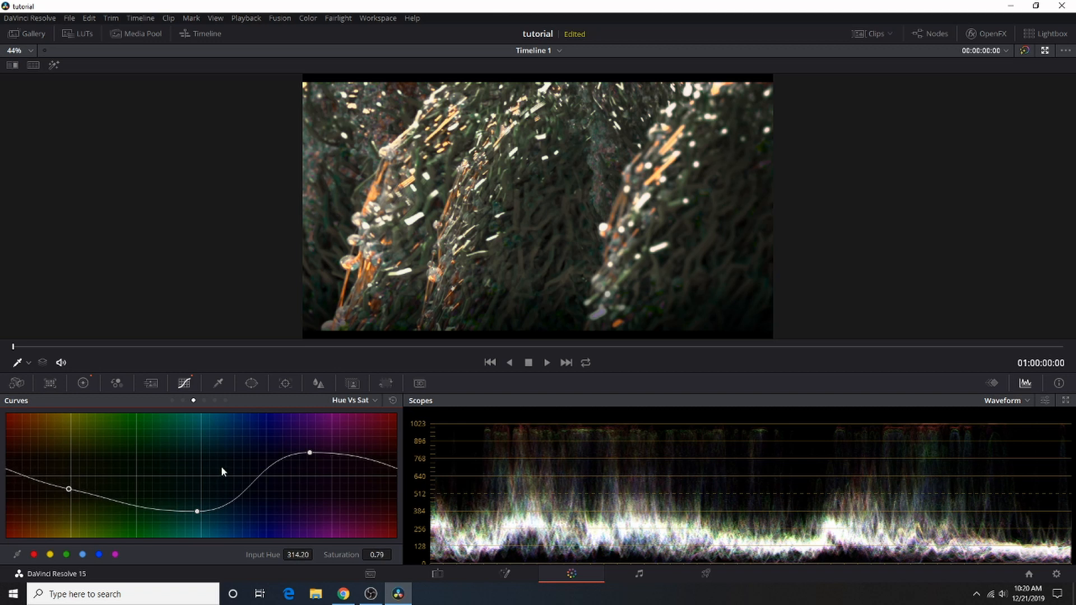
mouse_move(197, 512)
mouse_down()
mouse_move(196, 489)
mouse_move(201, 512)
mouse_up()
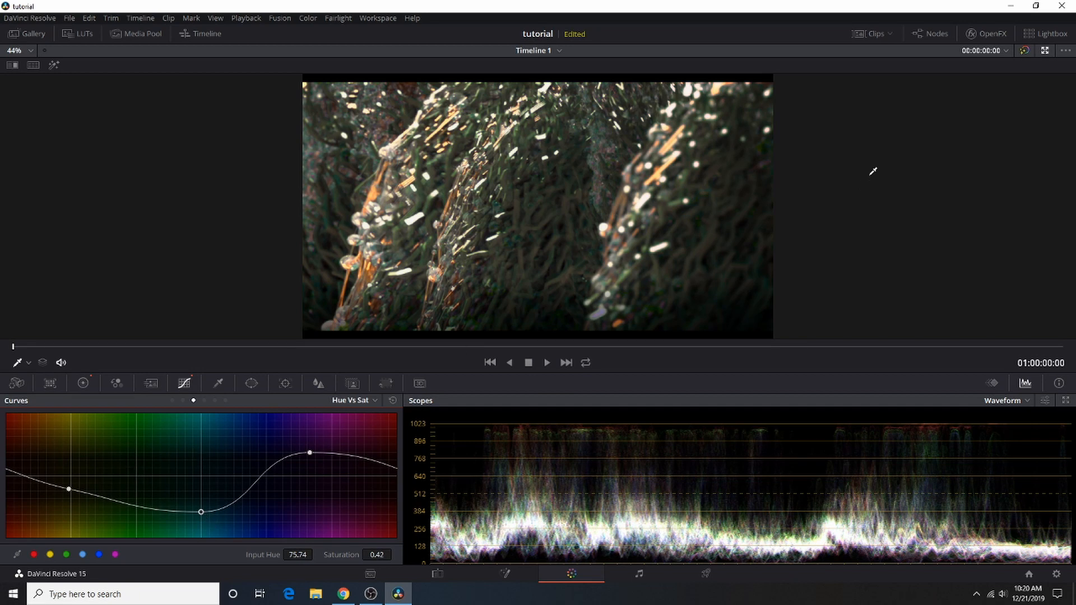
click(1024, 51)
click(1024, 51)
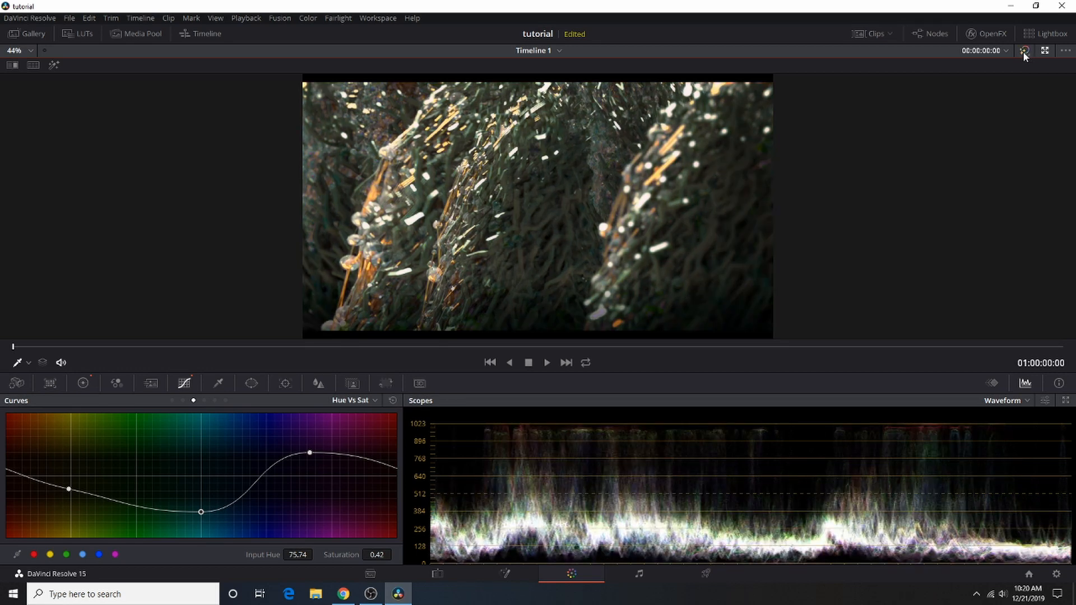